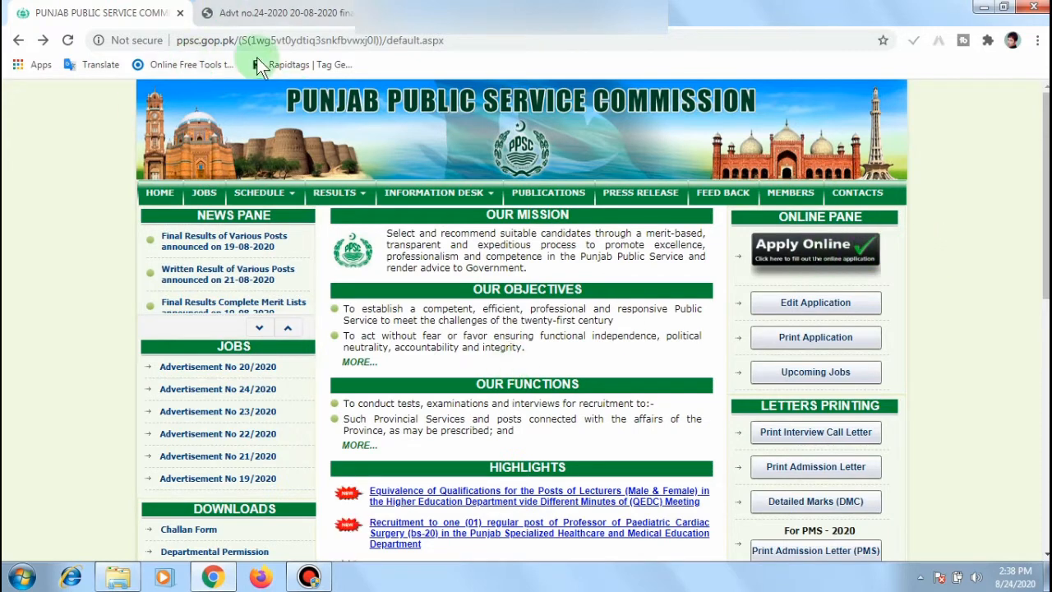
Step: Search Google for 'ppsc' and open the Punjab Public Service Commission website result
left_click(278, 40)
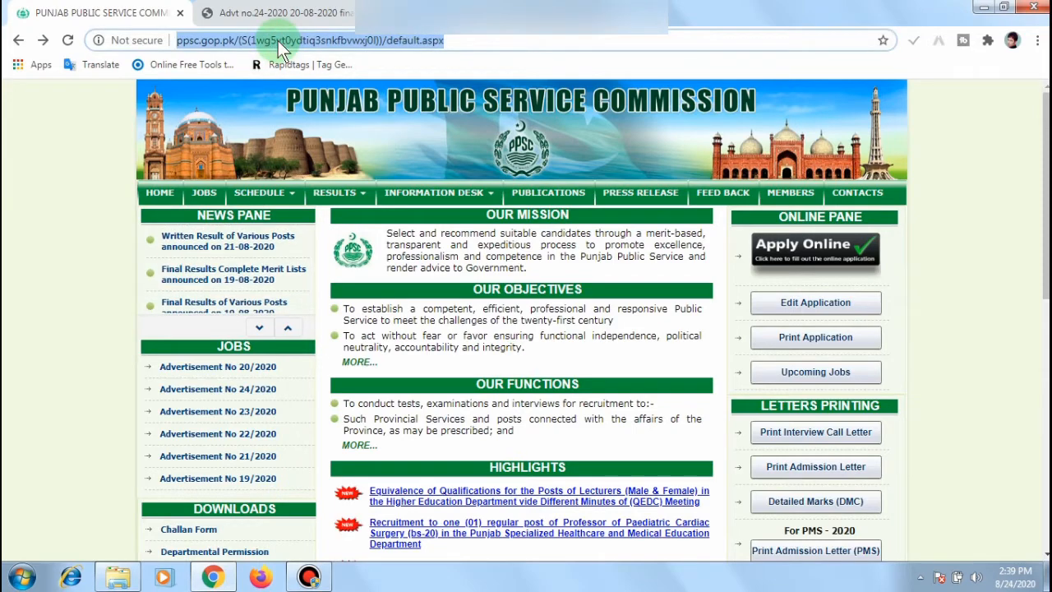
type("ppsc")
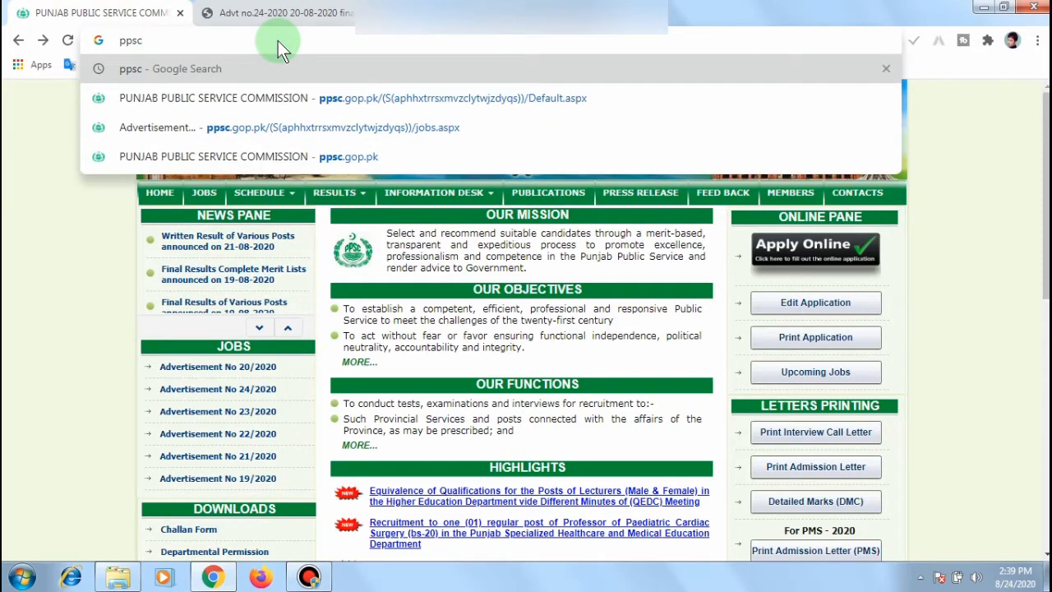
key("Return")
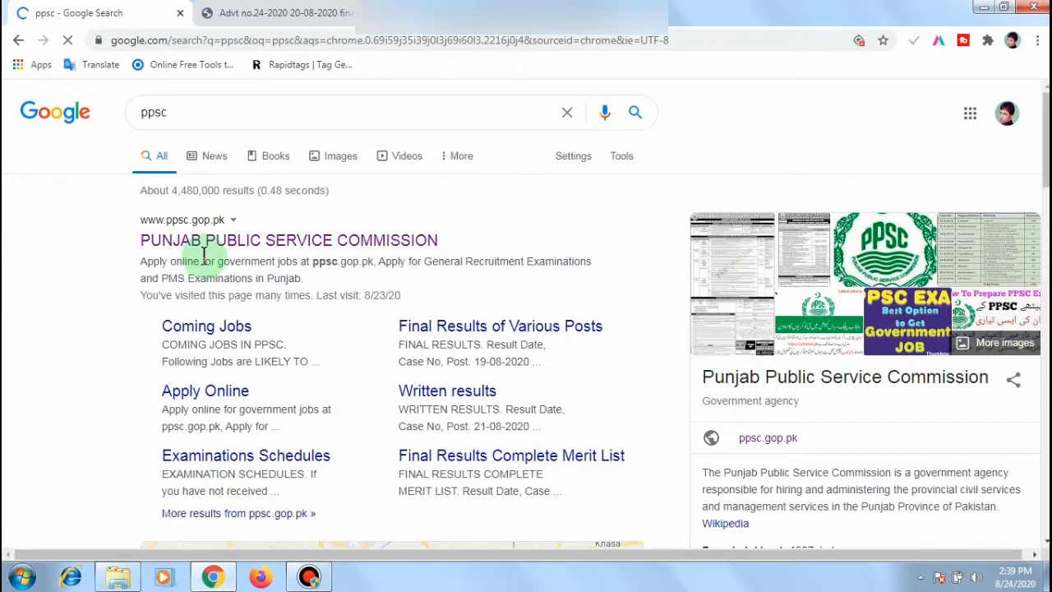
left_click(274, 244)
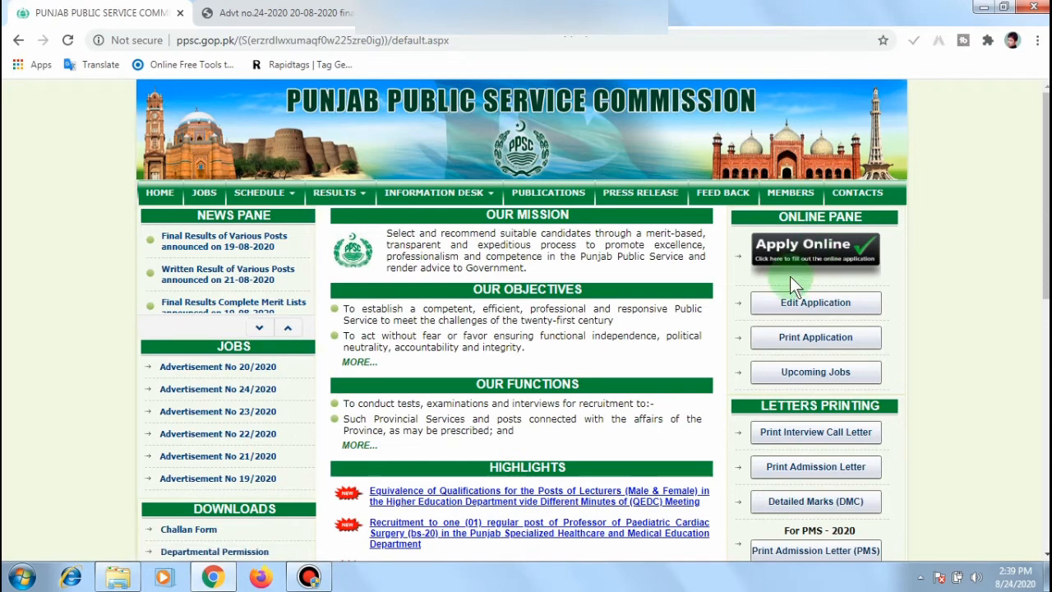
Step: Open Apply Online and browse the Advertisement 24/2020 lecturer job listings
left_click(815, 260)
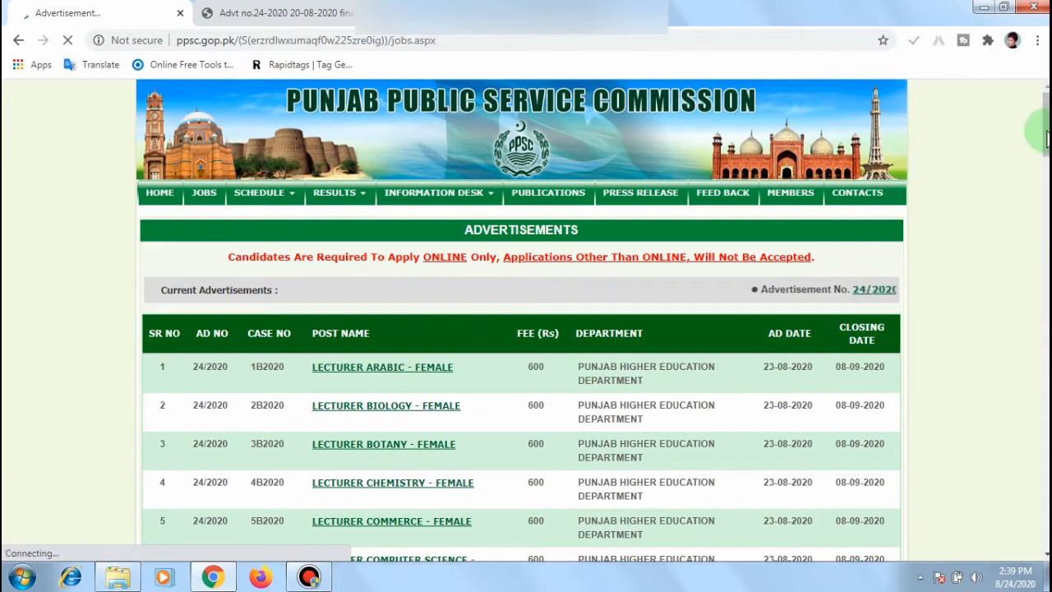
scroll(1046, 128, "down", 1)
scroll(1046, 127, "down", 2)
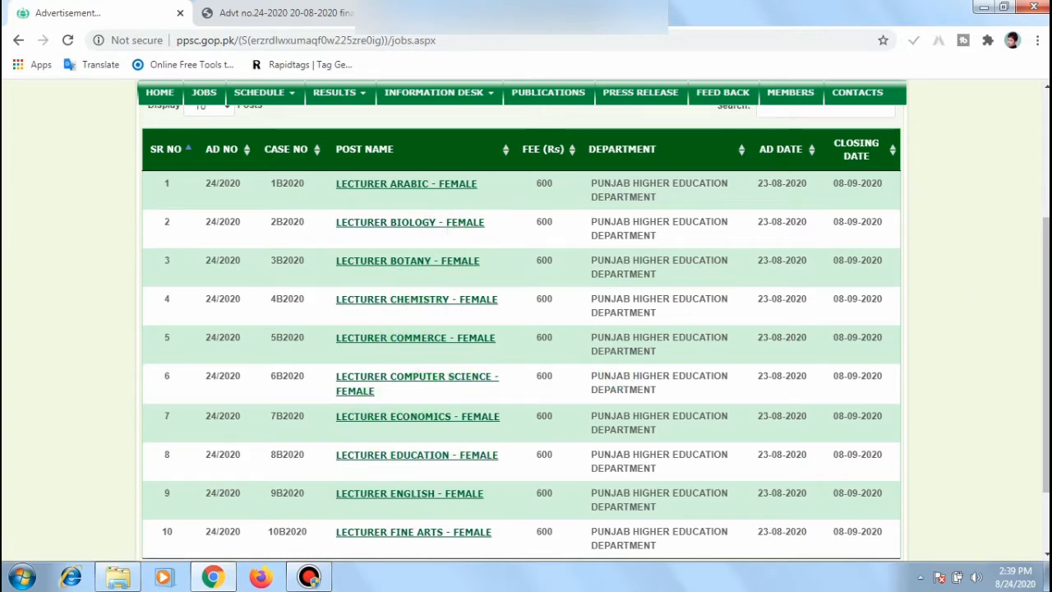
scroll(526, 320, "down", 1)
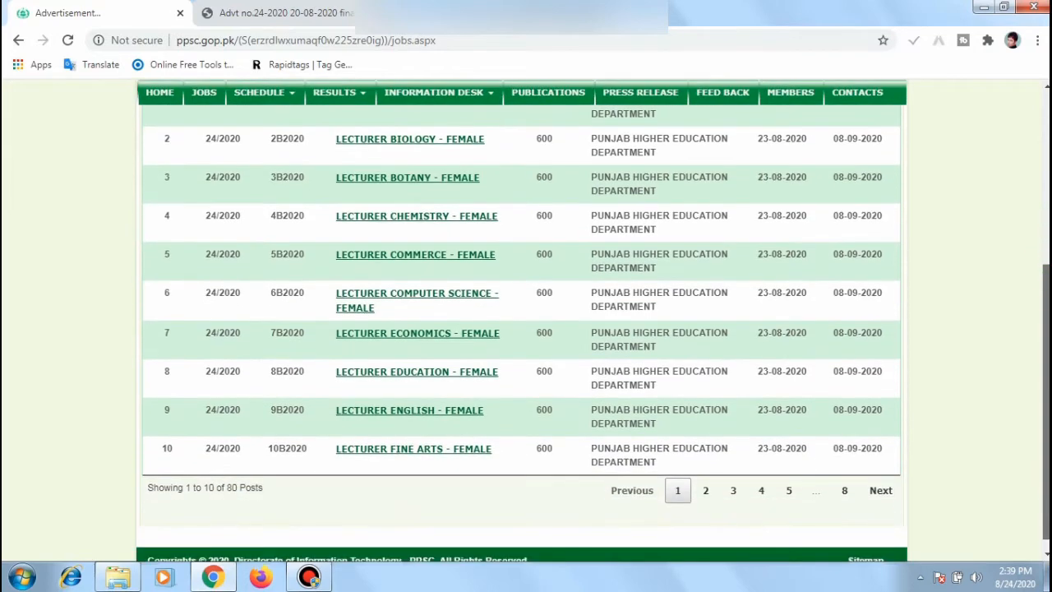
scroll(1042, 181, "up", 2)
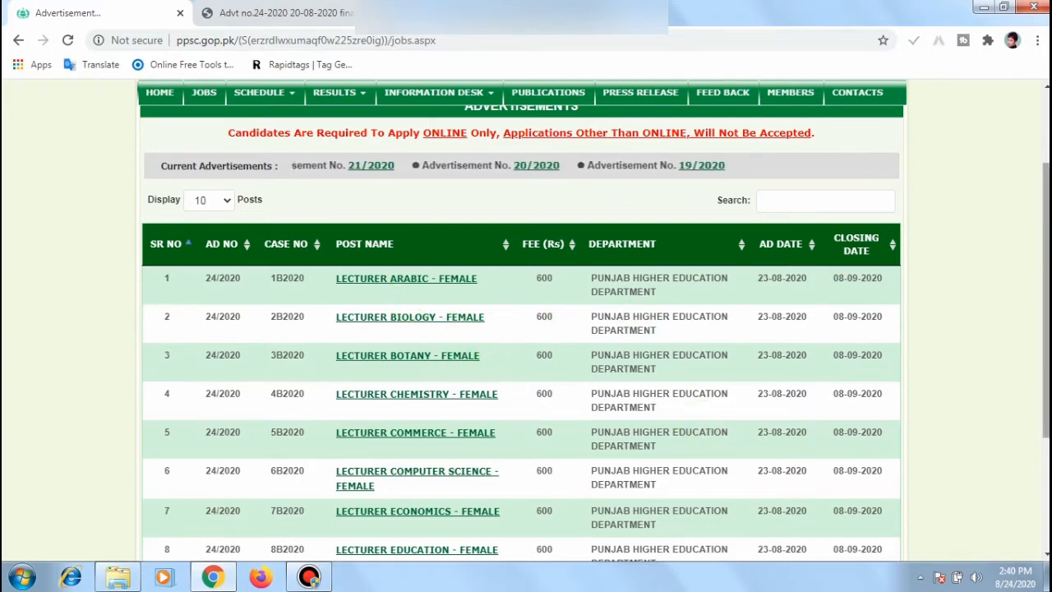
left_click_drag(1047, 257, 1048, 340)
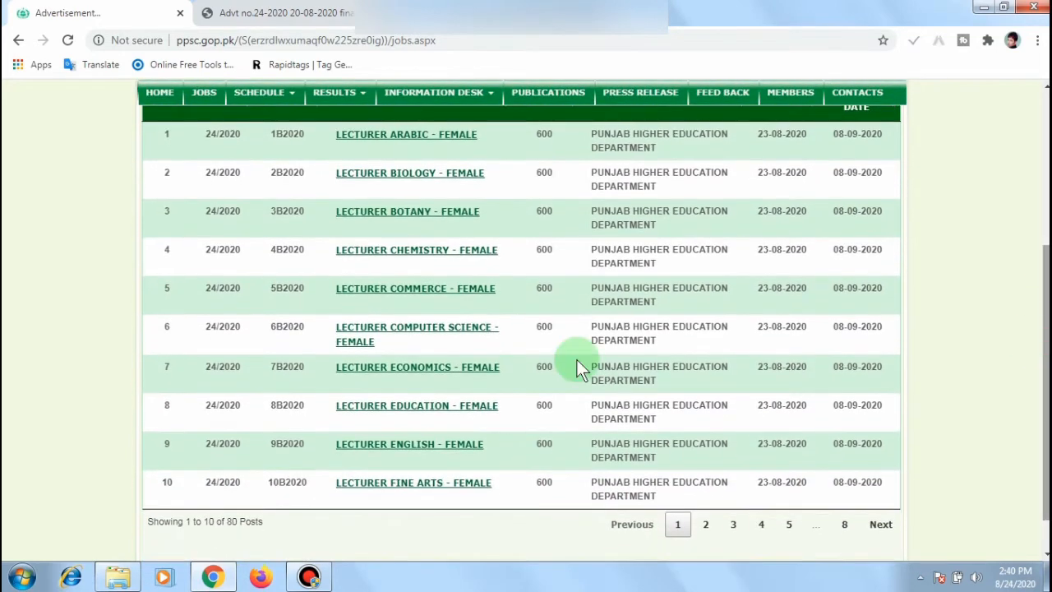
Step: Open the LECTURER EDUCATION - FEMALE post details and acknowledge the number-of-chances policy
left_click(410, 409)
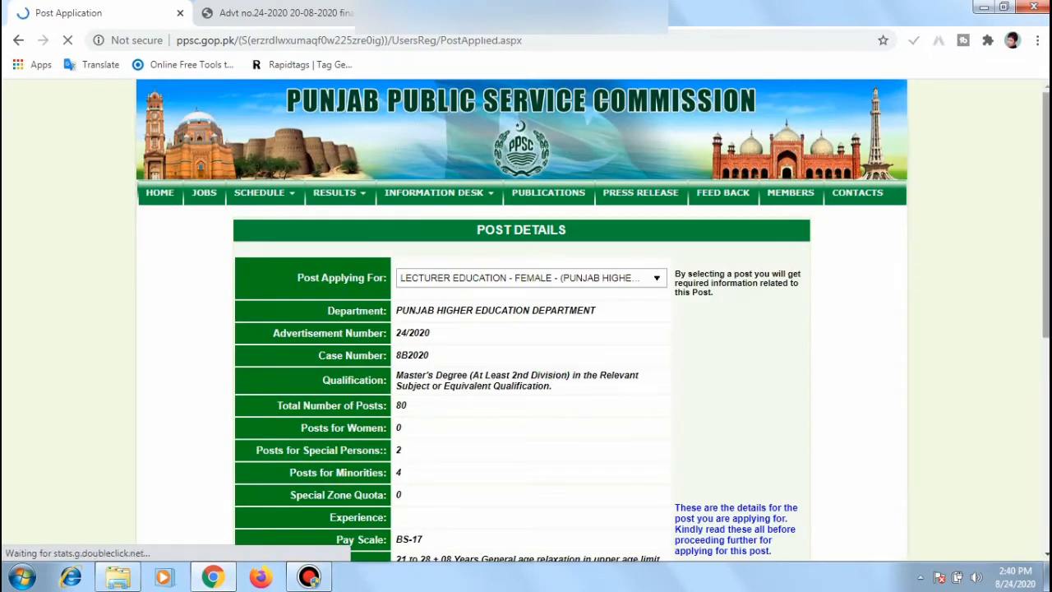
left_click_drag(1046, 204, 1046, 214)
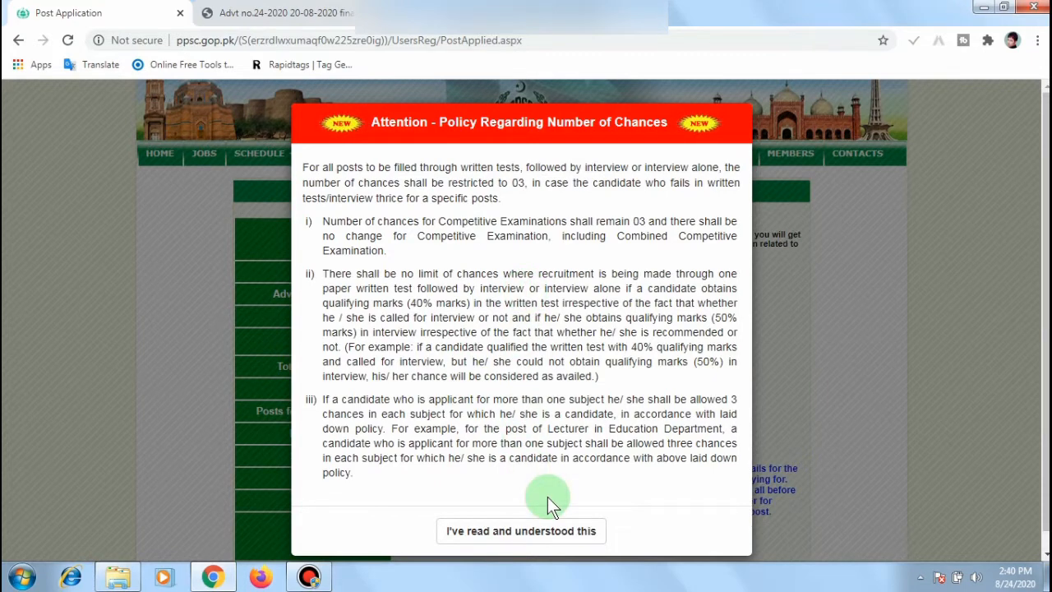
left_click(518, 532)
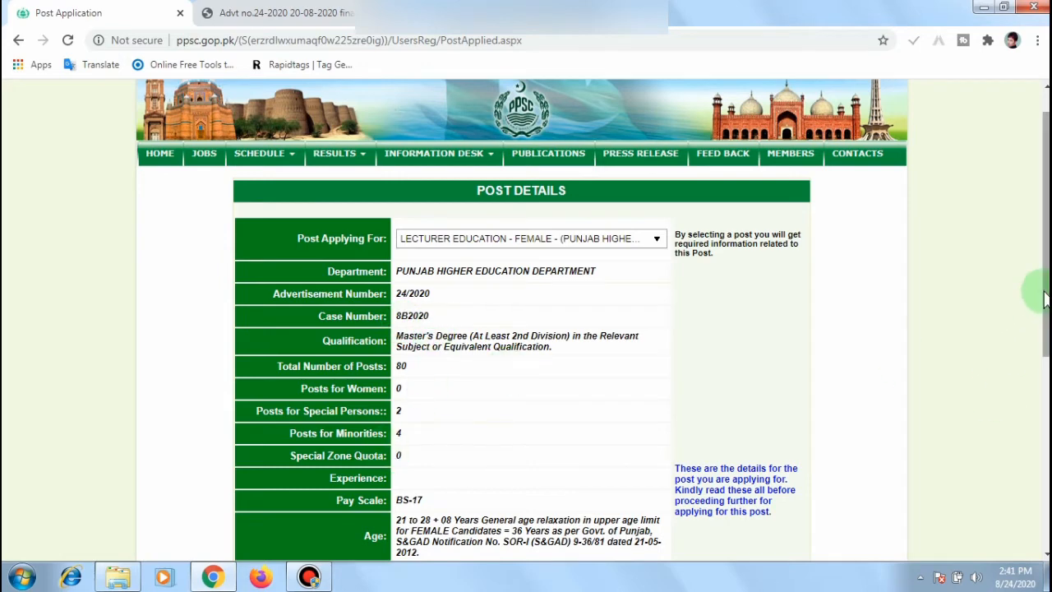
Step: Dismiss the Windows colour-scheme warning and proceed to Fill Up Form
left_click_drag(1040, 294, 1040, 362)
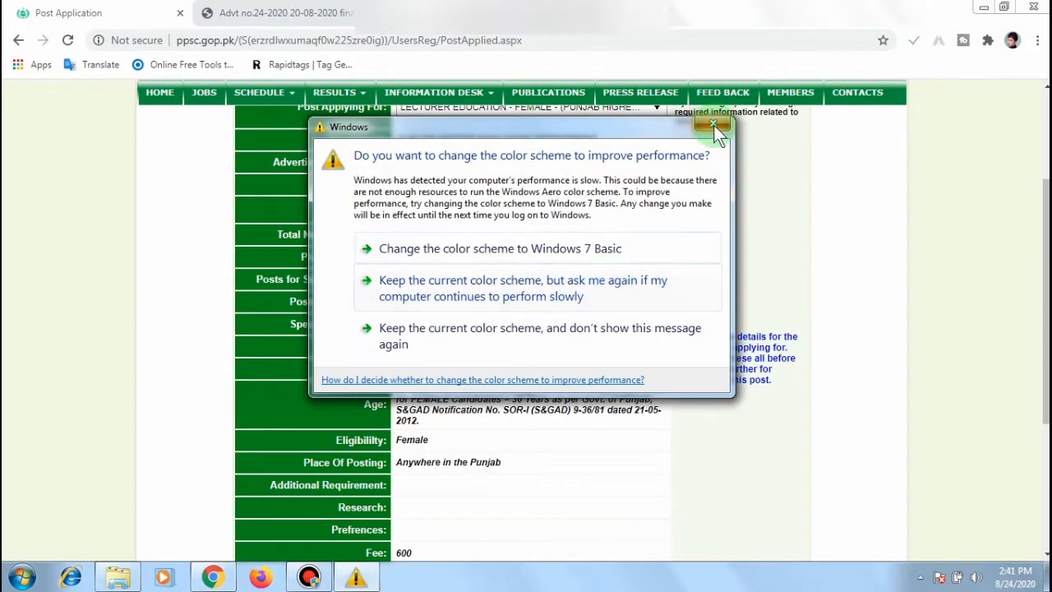
left_click(713, 123)
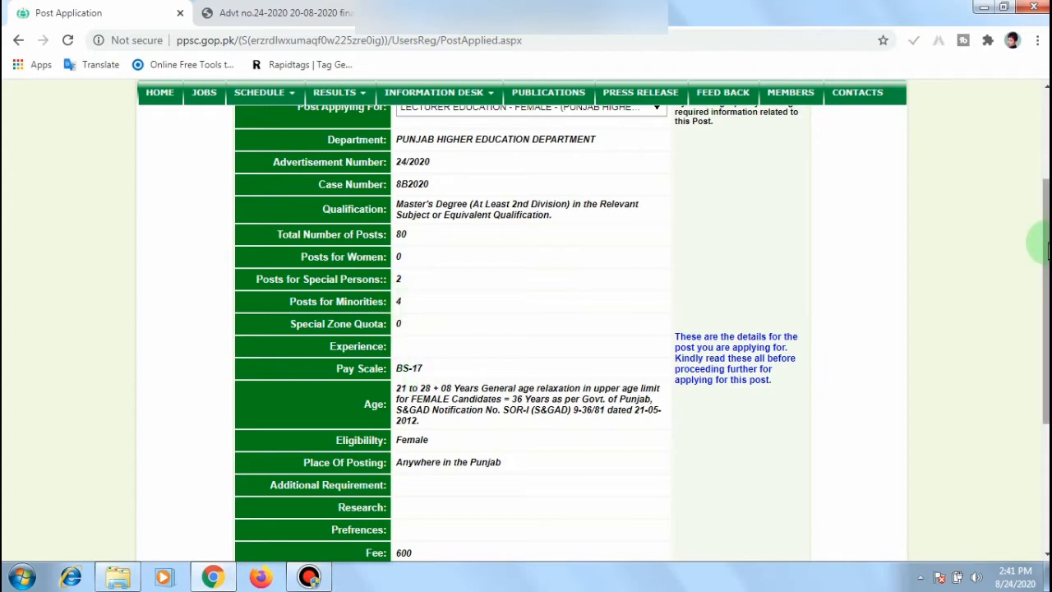
left_click_drag(1047, 247, 1046, 342)
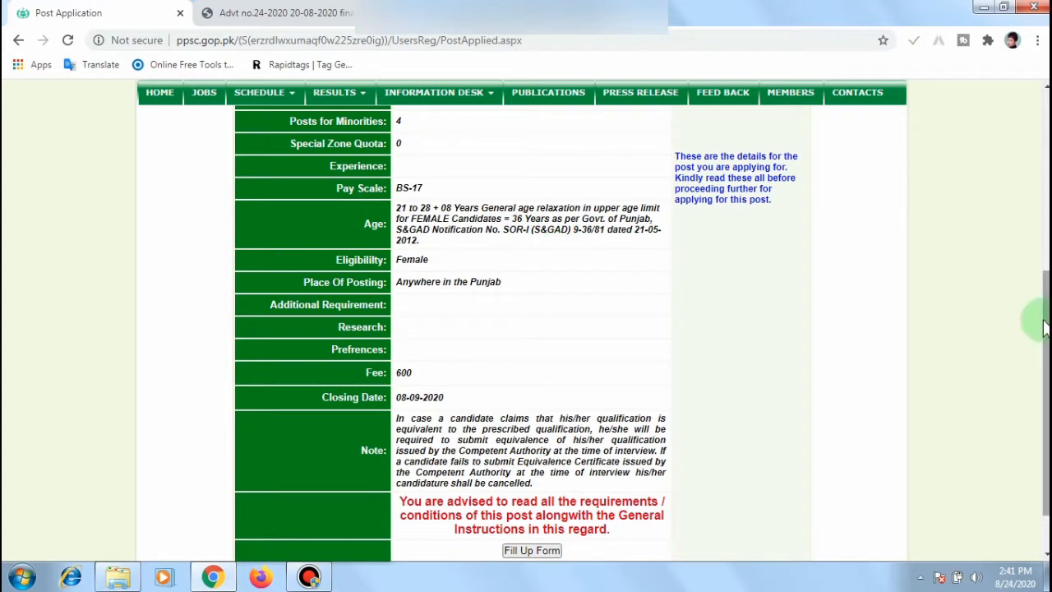
left_click_drag(1045, 337, 1046, 370)
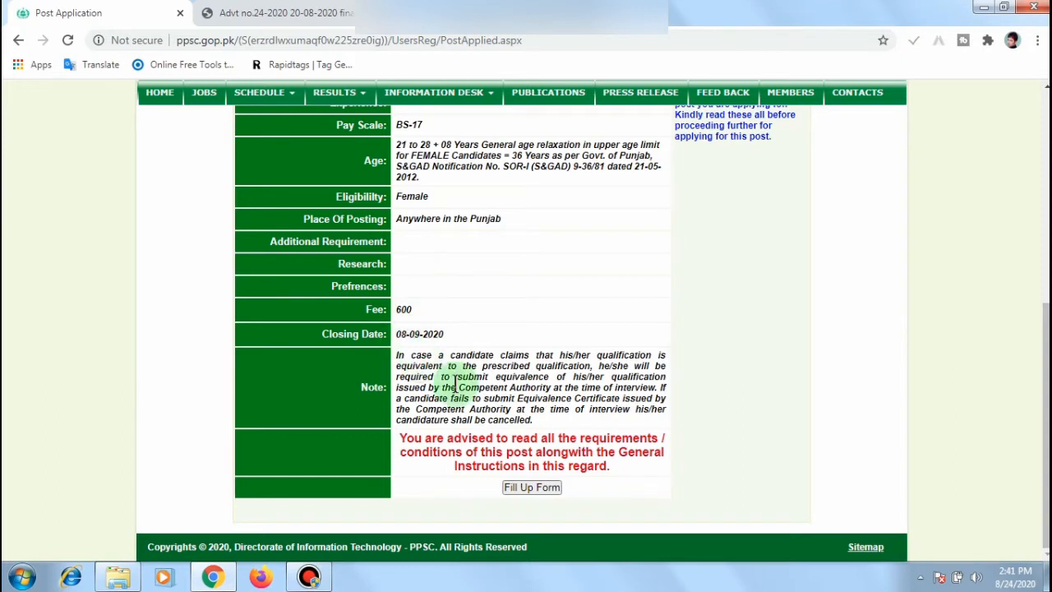
left_click(531, 490)
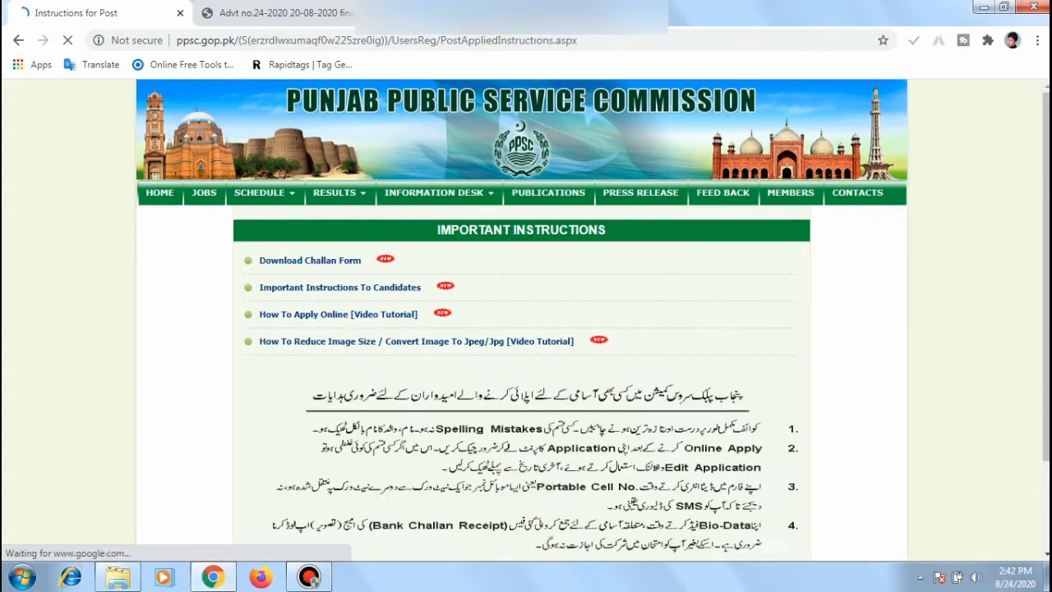
Step: Dismiss the colour-scheme warning, tick I Confirm for the general guidelines, and choose APPLY ONLINE
scroll(526, 320, "down", 2)
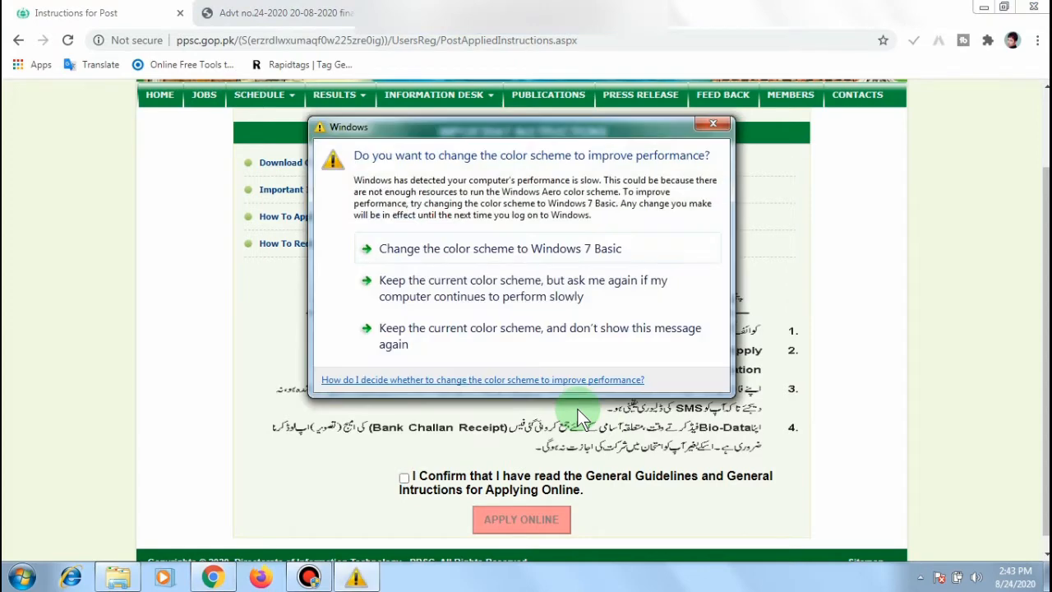
left_click(712, 124)
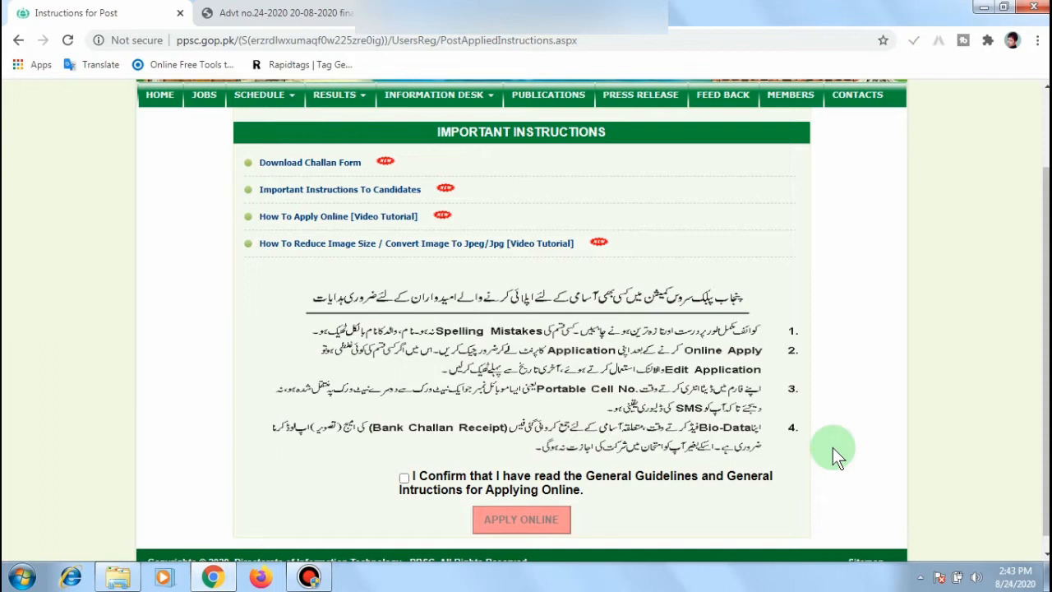
left_click(404, 479)
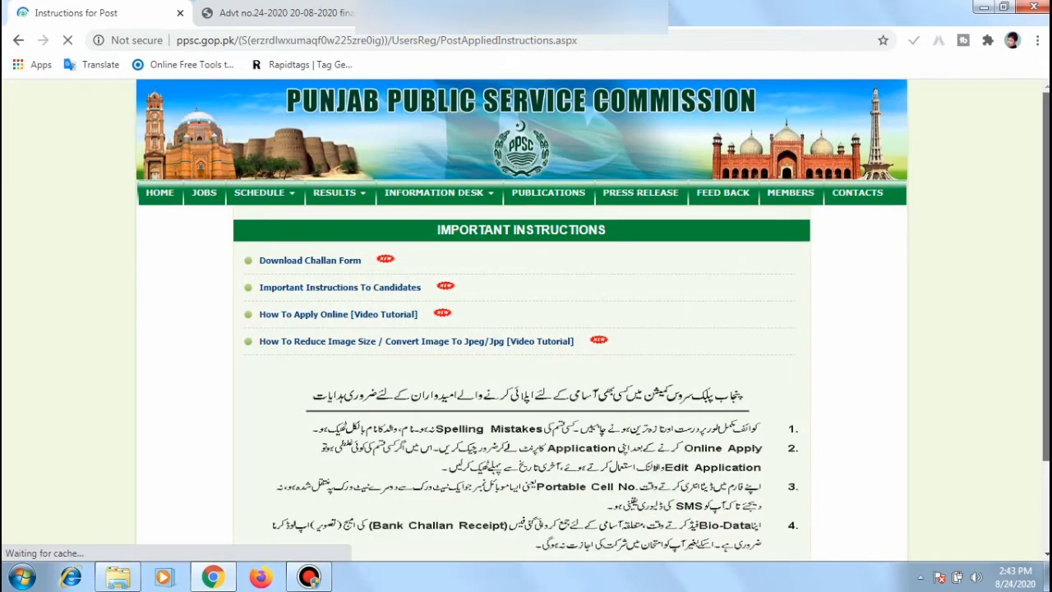
scroll(749, 470, "down", 2)
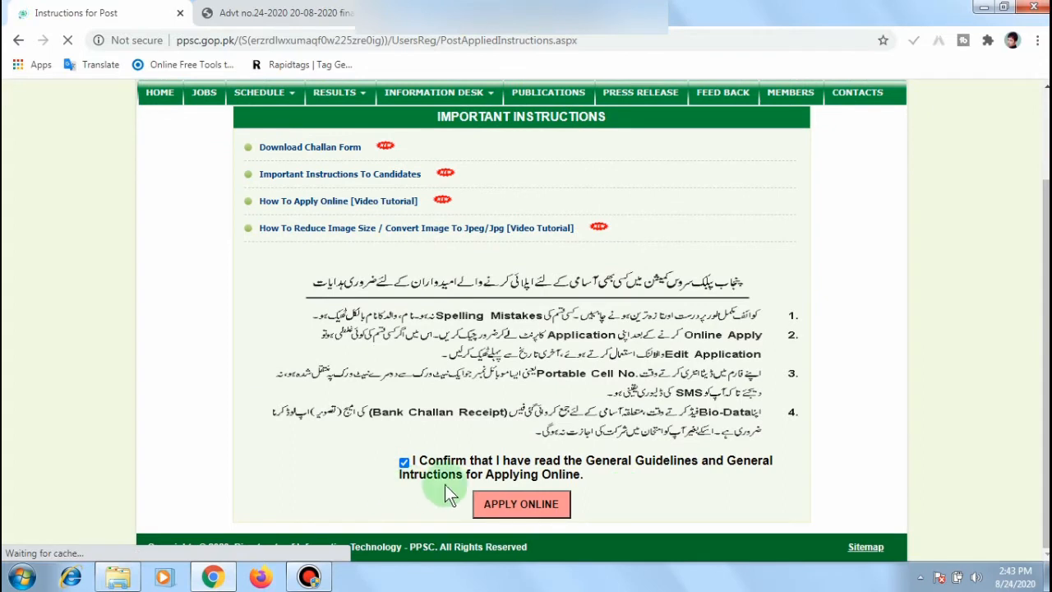
left_click(521, 507)
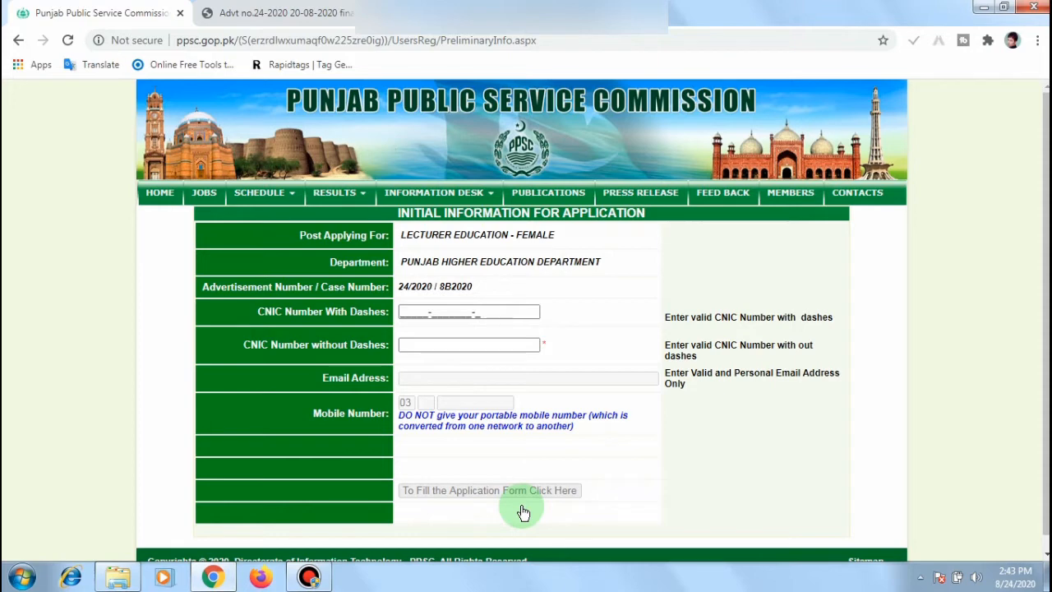
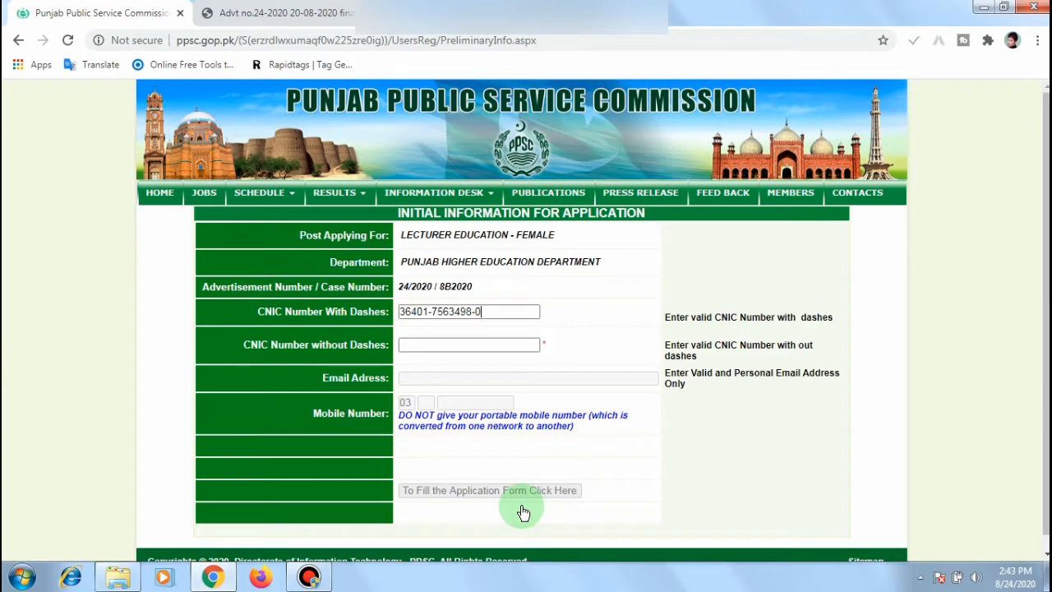
Step: Enter the applicant's CNIC number with dashes and without dashes, fixing a mistyped digit
left_click(476, 345)
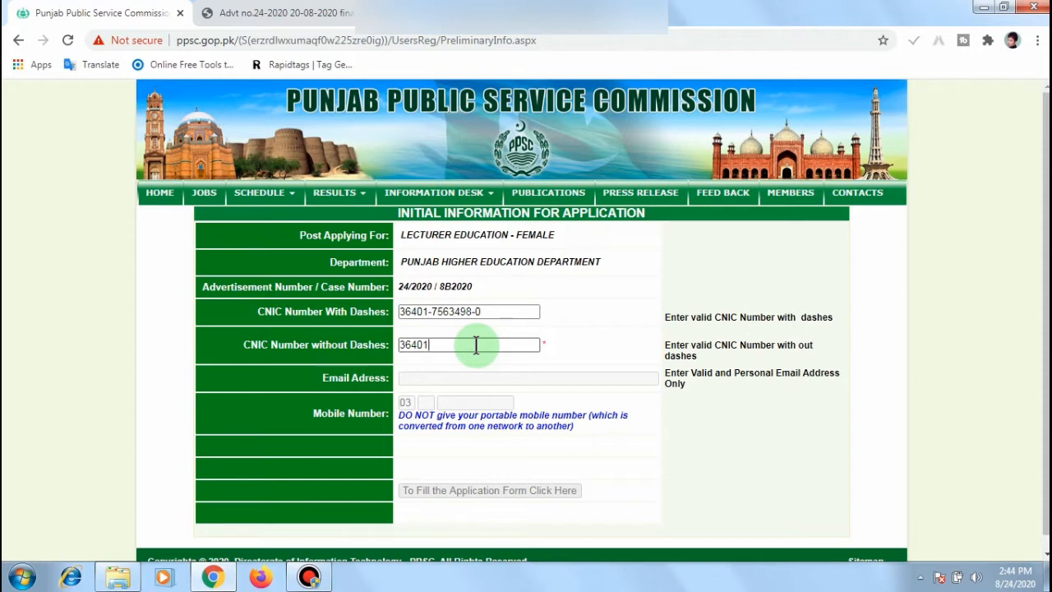
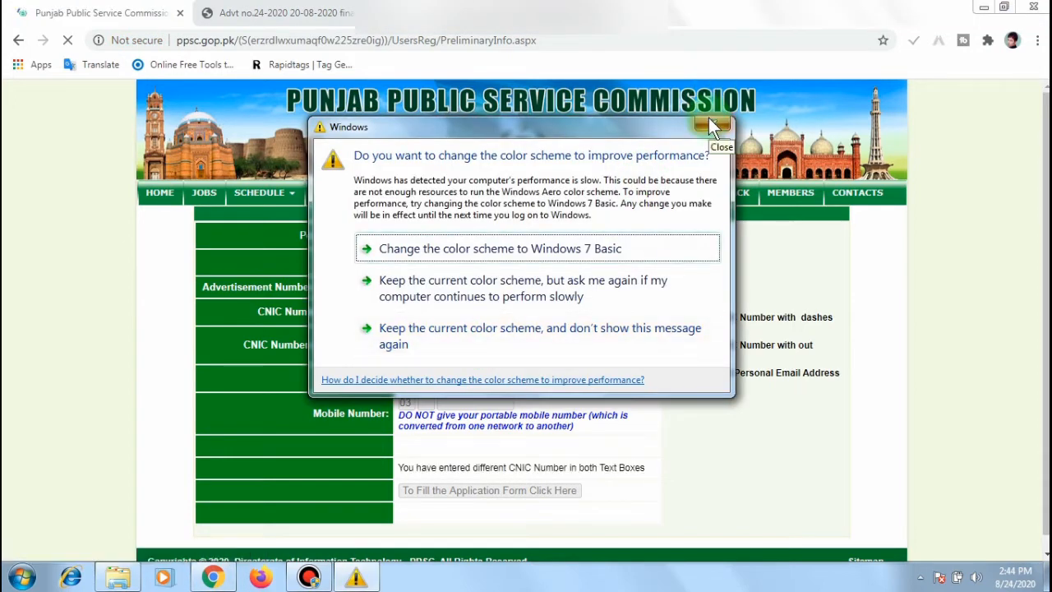
left_click(710, 121)
left_click(463, 345)
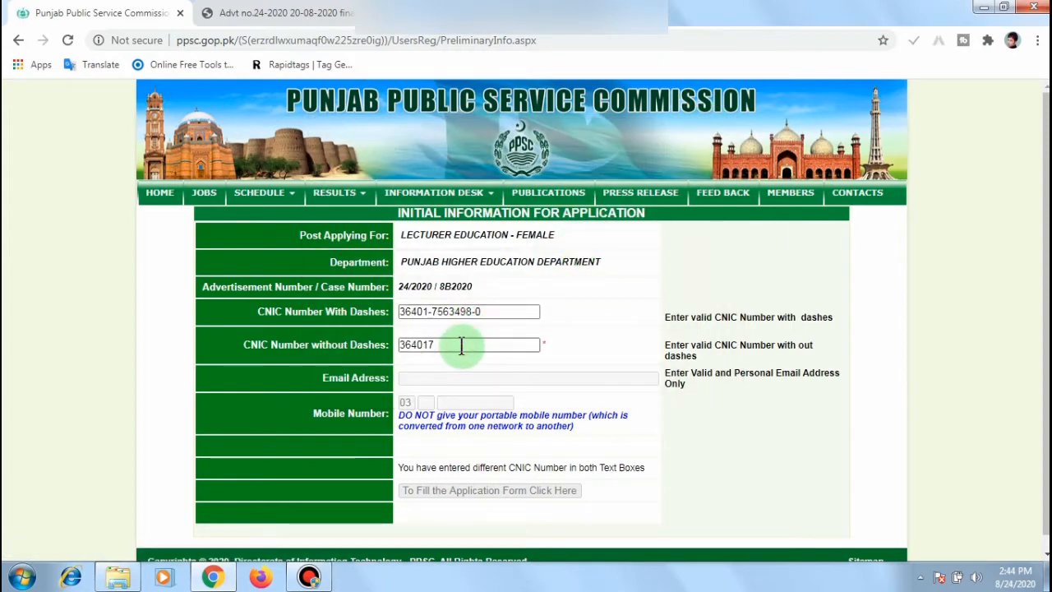
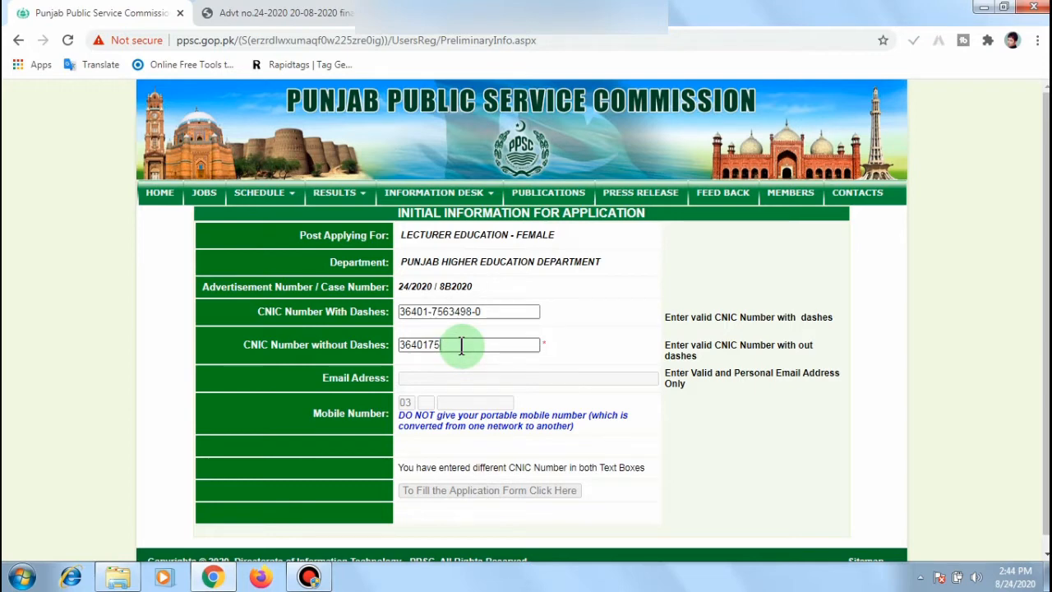
Step: Copy the undashed CNIC number to the clipboard
left_click_drag(473, 345, 388, 346)
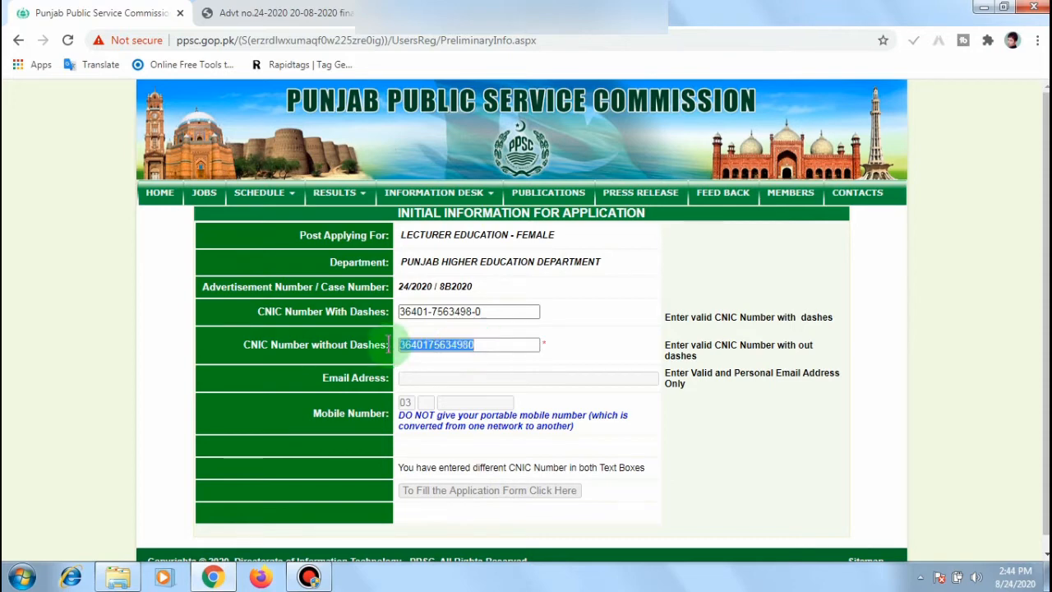
right_click(421, 345)
left_click(442, 377)
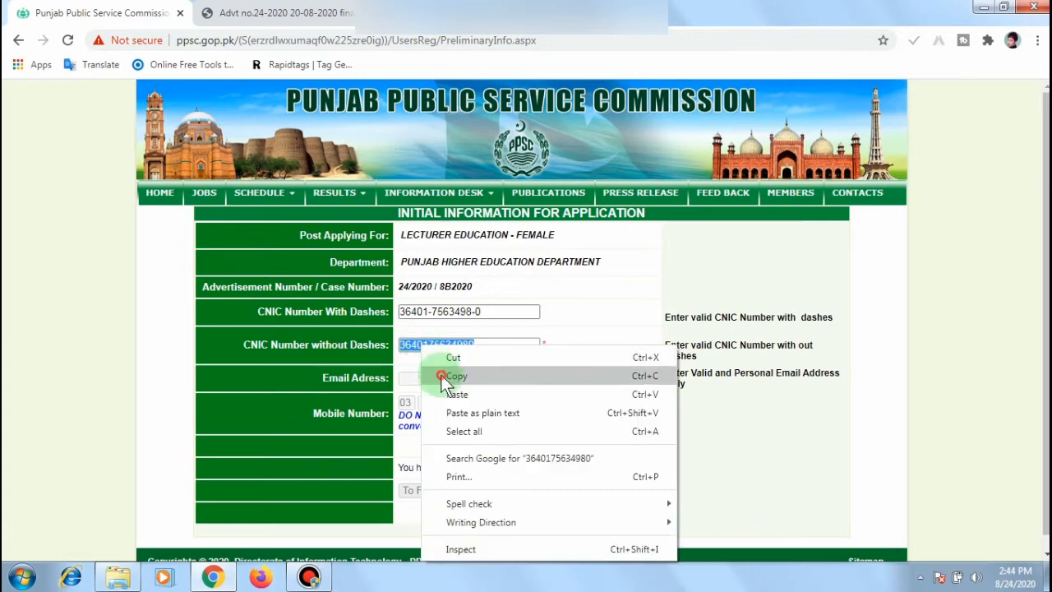
left_click(459, 372)
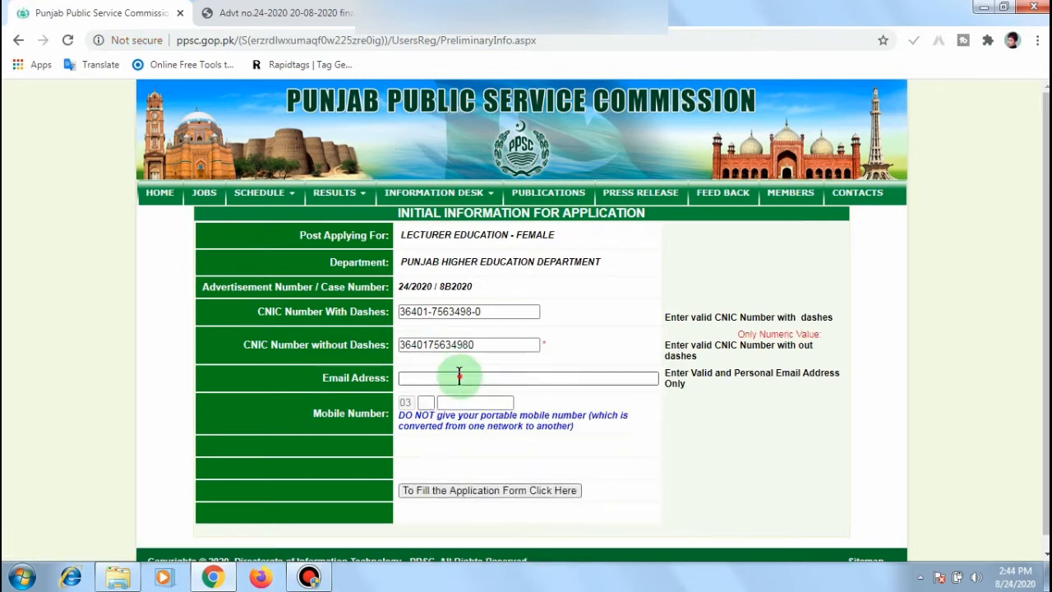
Step: Fill in the applicant's e-mail address and mobile number, then continue to the next page
left_click(459, 376)
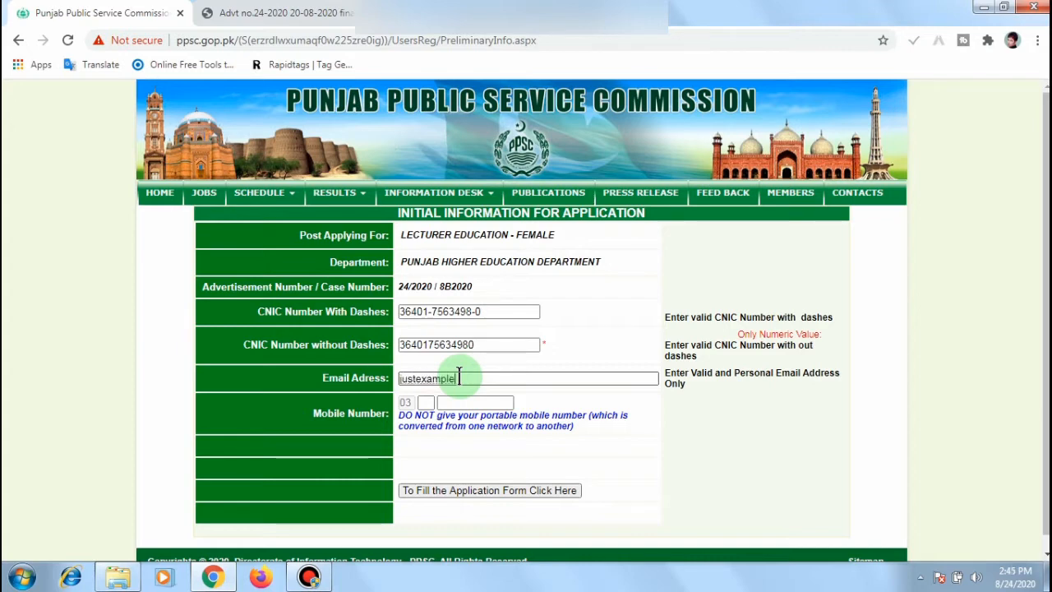
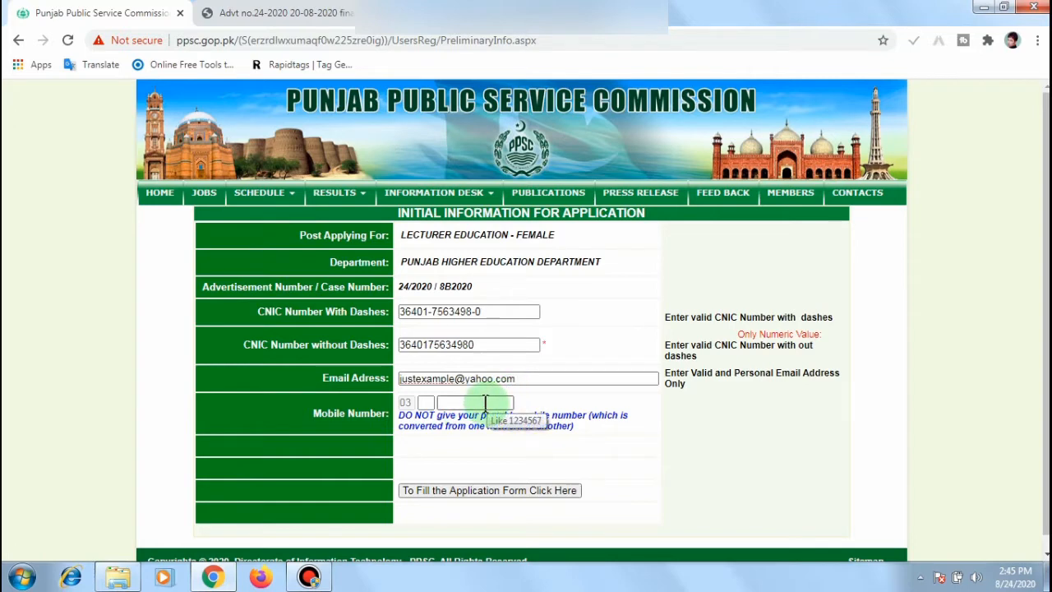
left_click(428, 403)
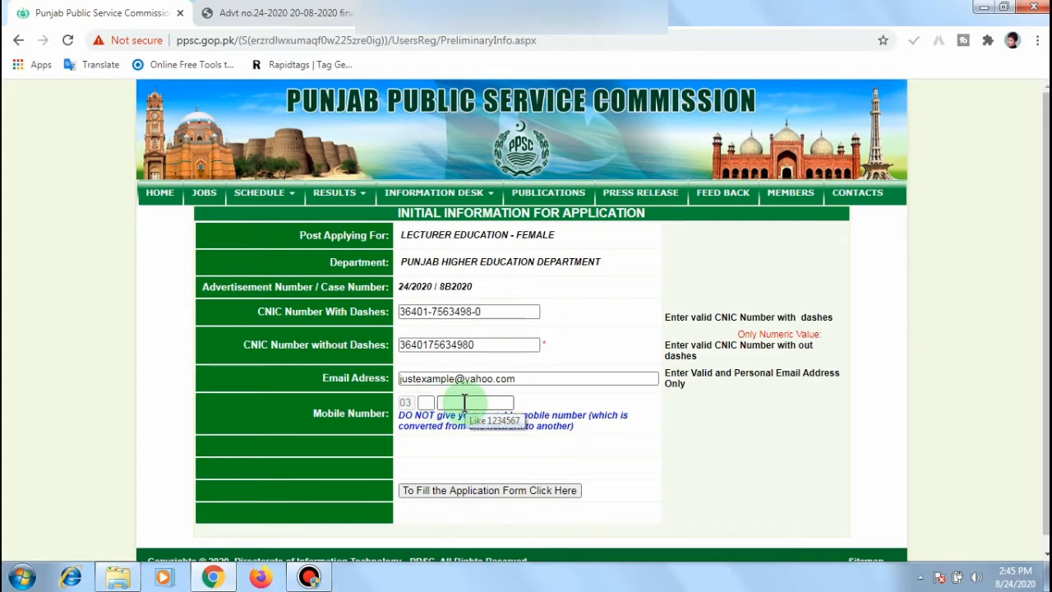
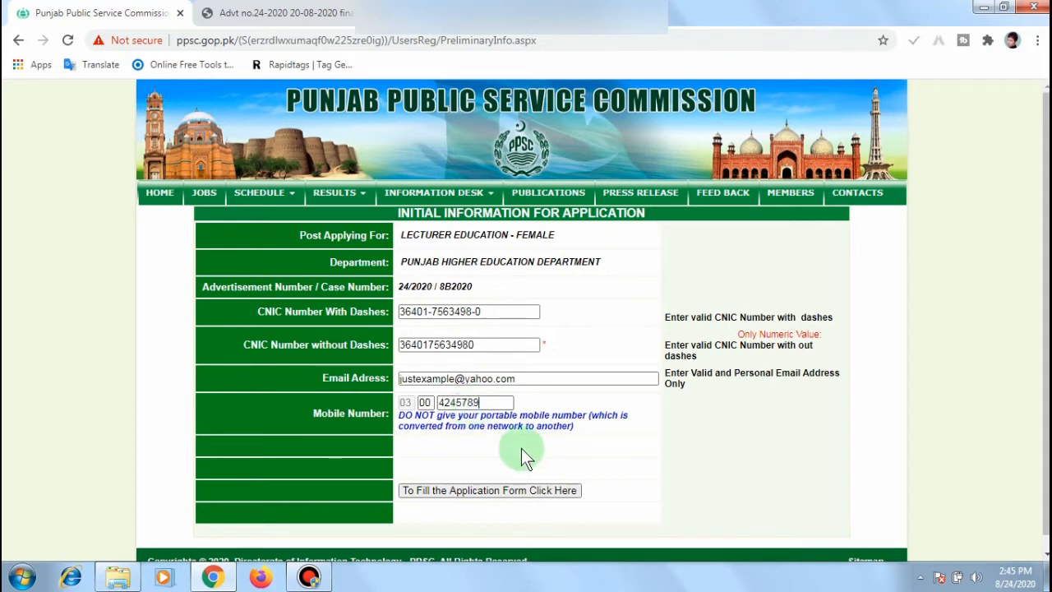
left_click(503, 493)
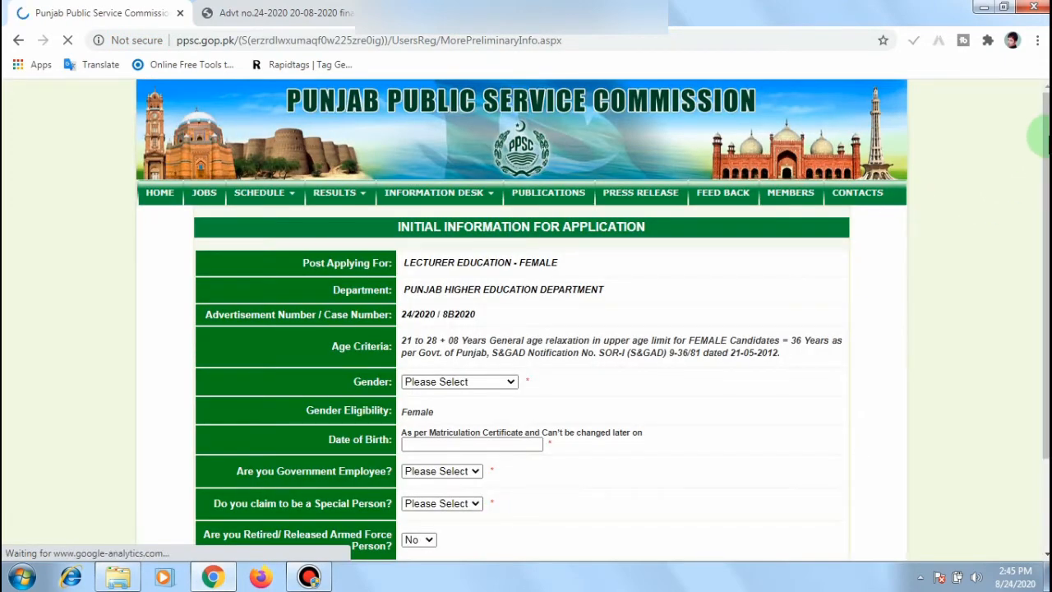
Step: Choose Female in the Gender dropdown
left_click_drag(1046, 136, 1046, 228)
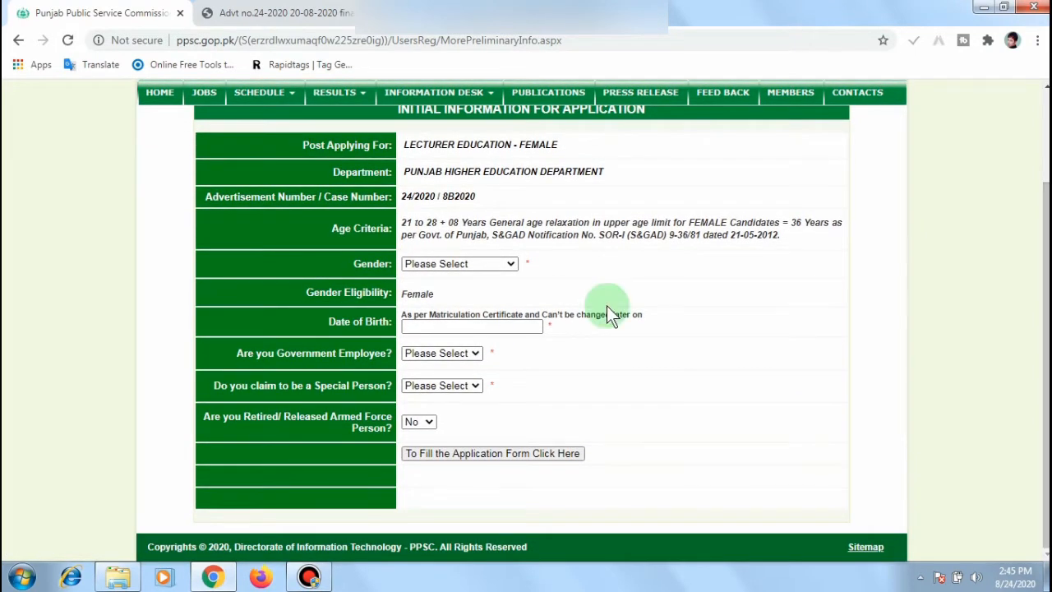
left_click(505, 263)
left_click(454, 292)
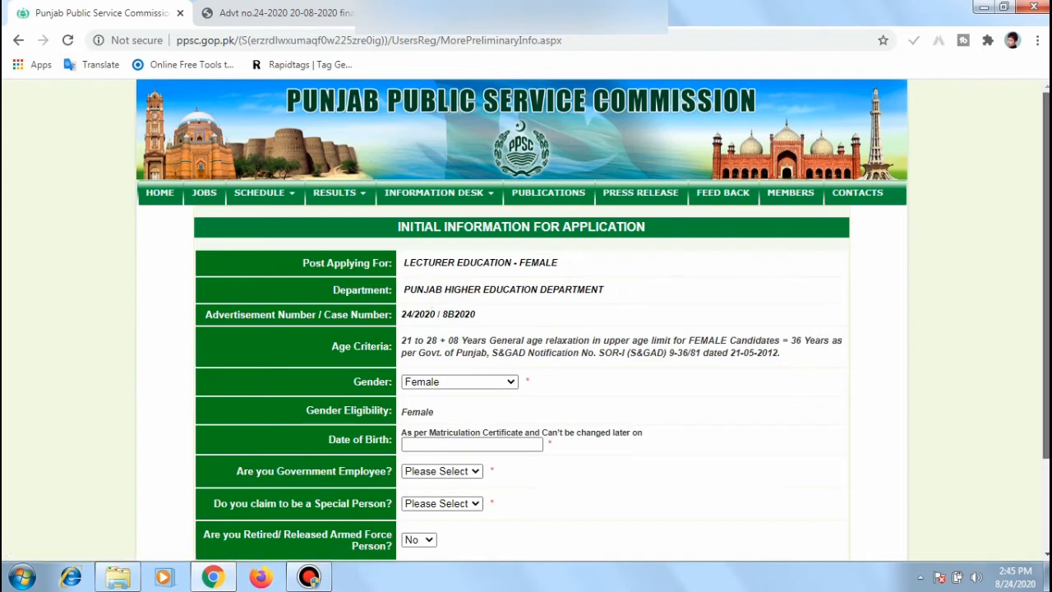
scroll(485, 361, "down", 1)
Step: Pick 16 February 1991 as the Date of Birth in the date picker
left_click(456, 365)
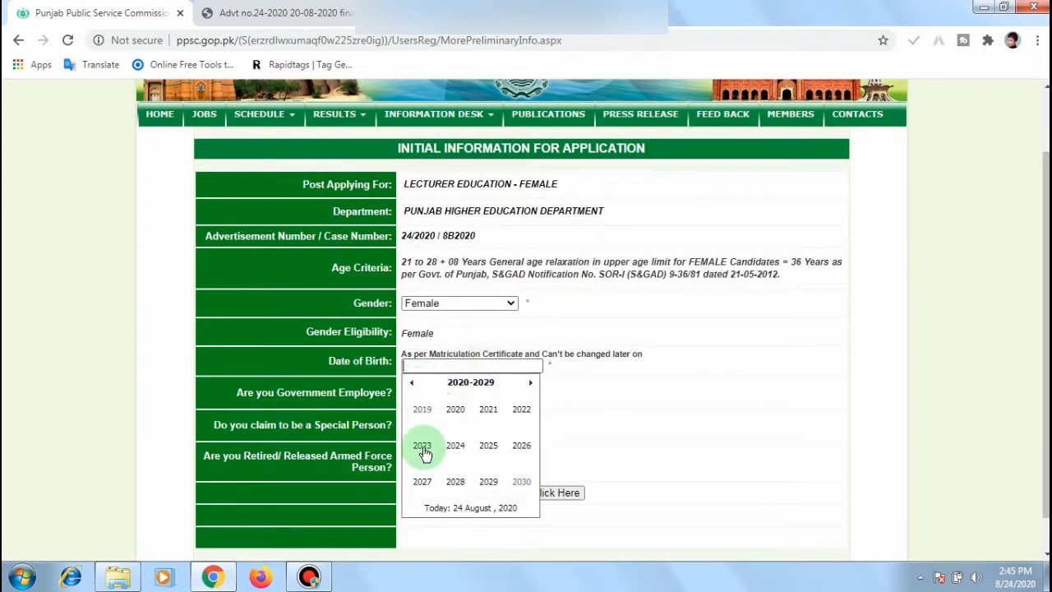
left_click(411, 383)
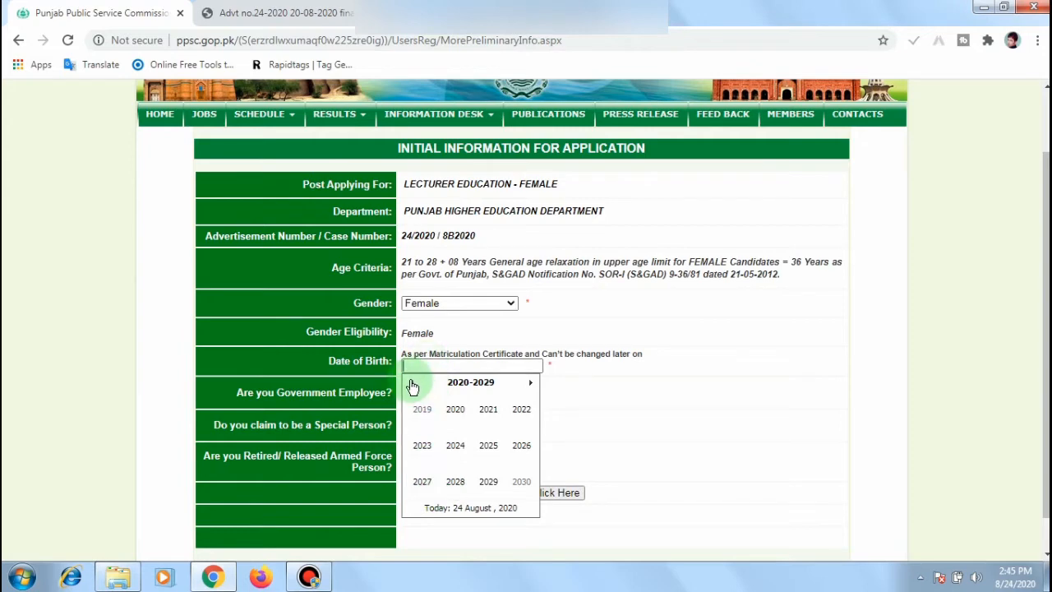
left_click(412, 383)
left_click(412, 383)
left_click(486, 416)
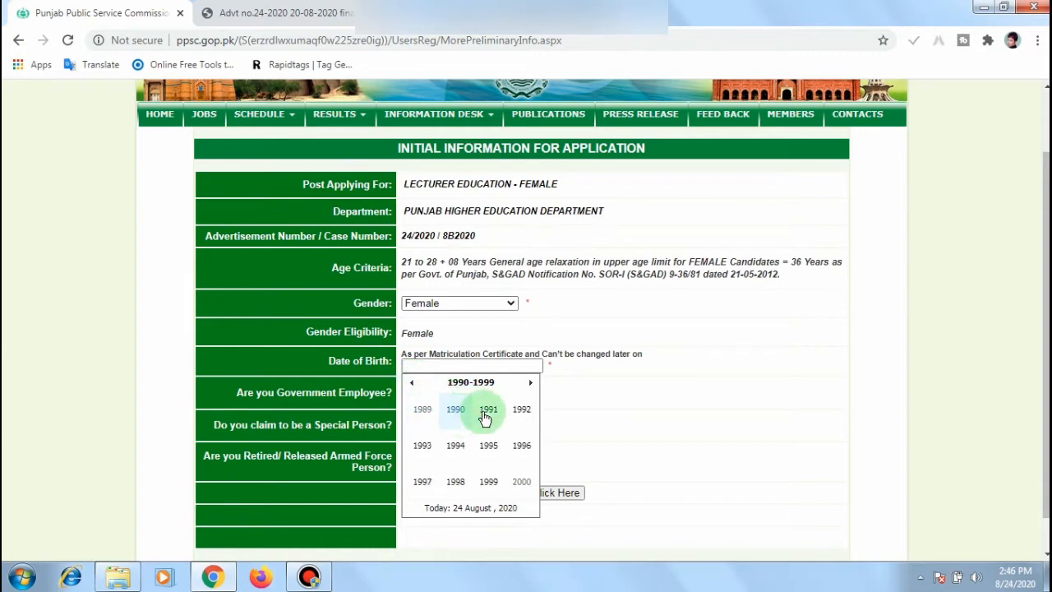
left_click(486, 417)
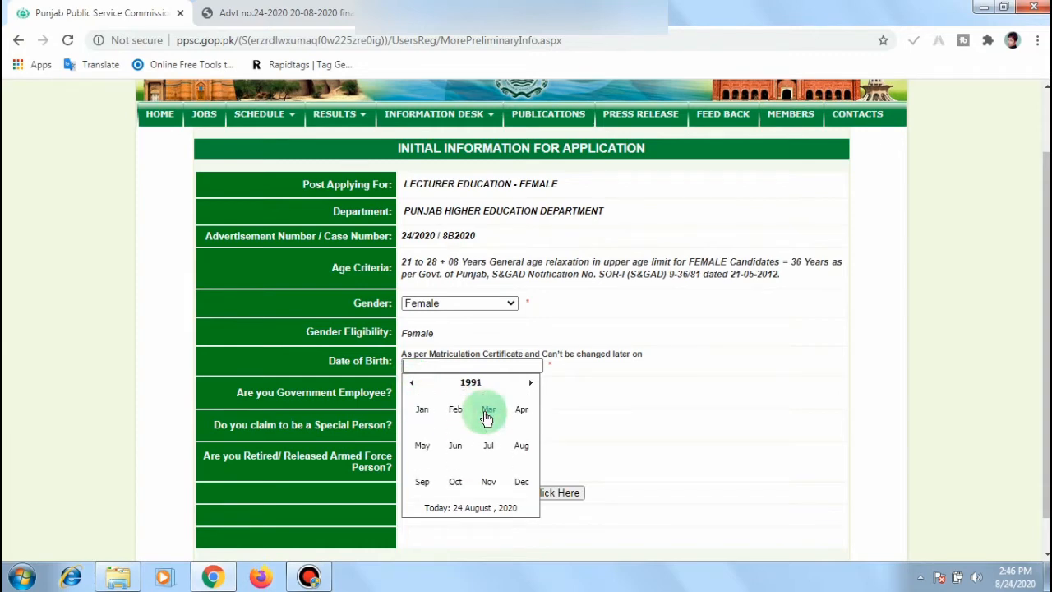
left_click(458, 415)
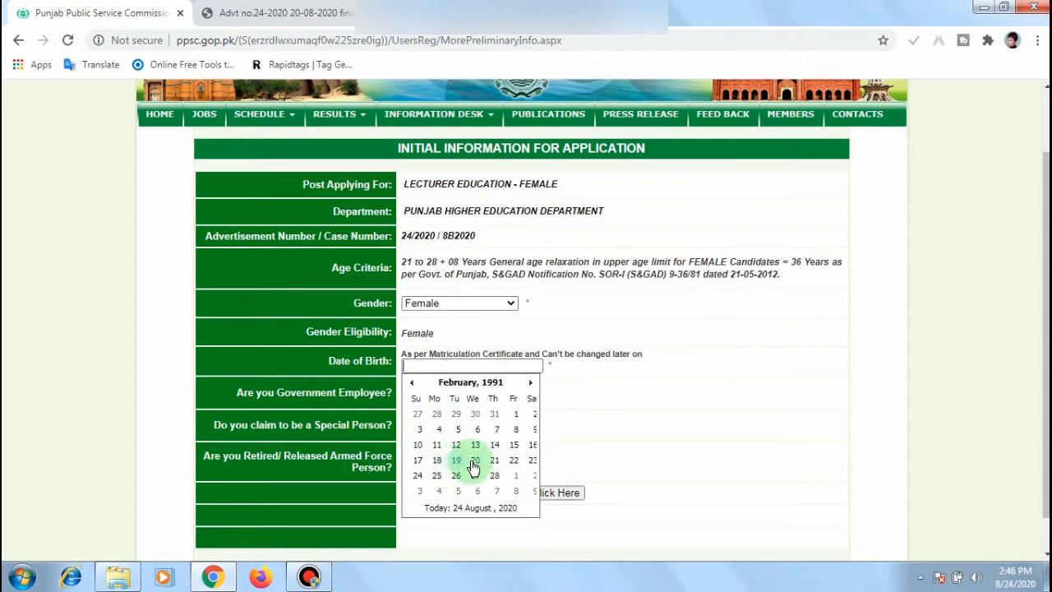
left_click(533, 444)
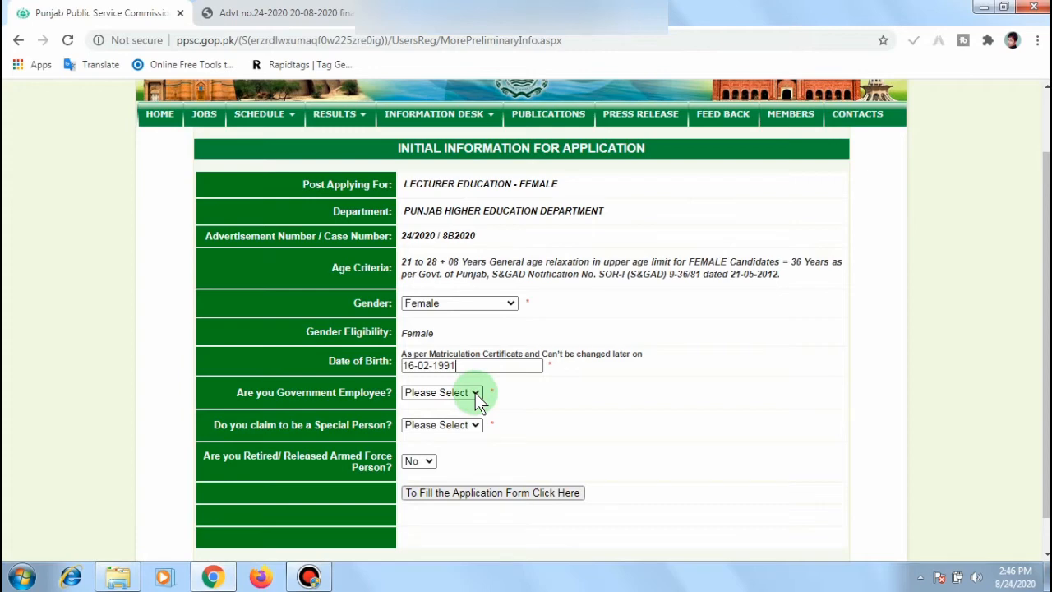
Step: Answer No for Government Employee and Special Person, then continue to the application profile
left_click(477, 394)
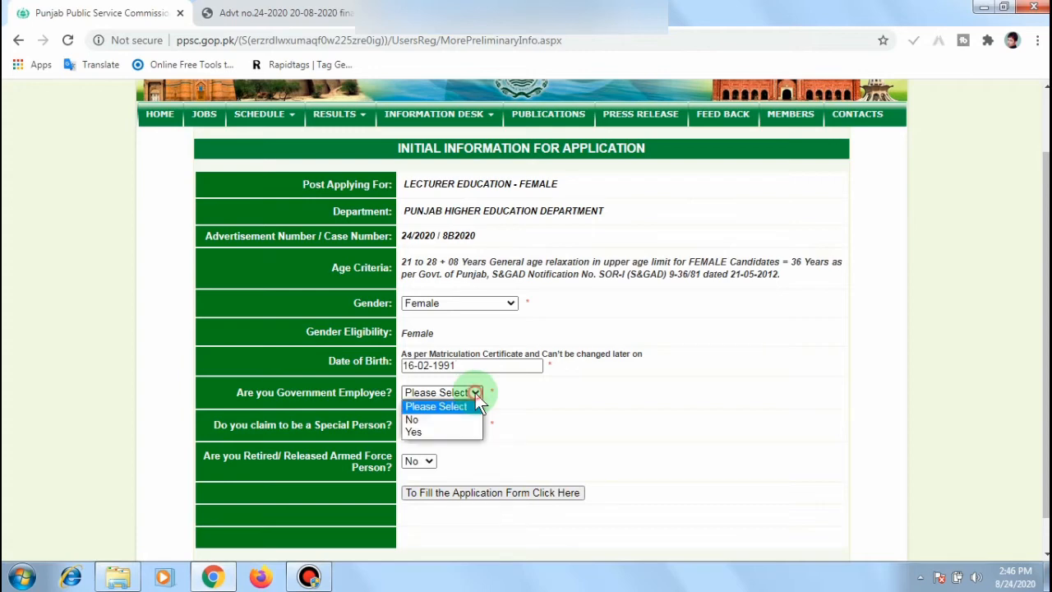
left_click(426, 420)
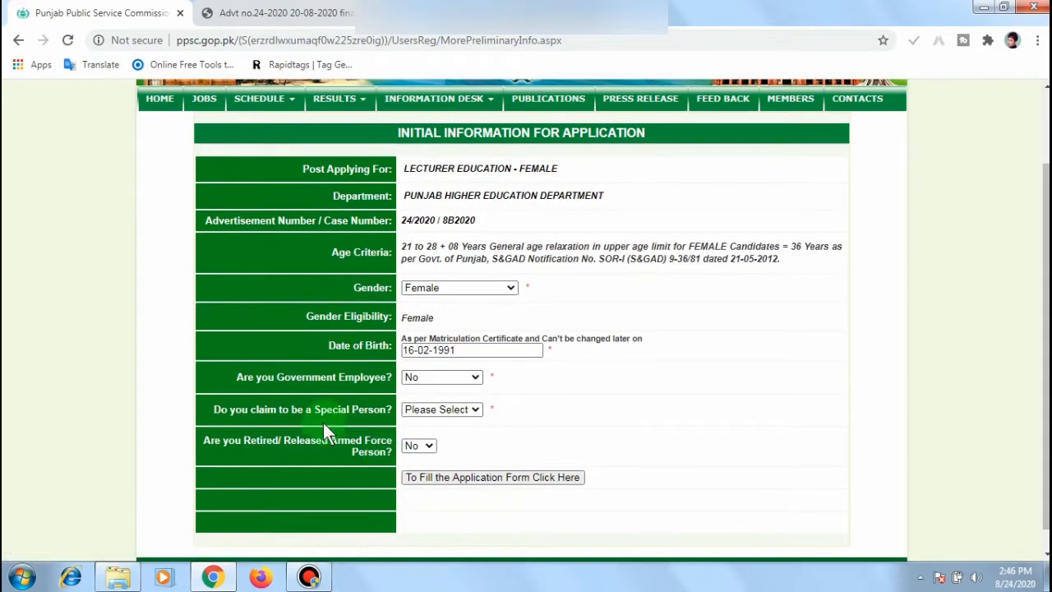
left_click(475, 410)
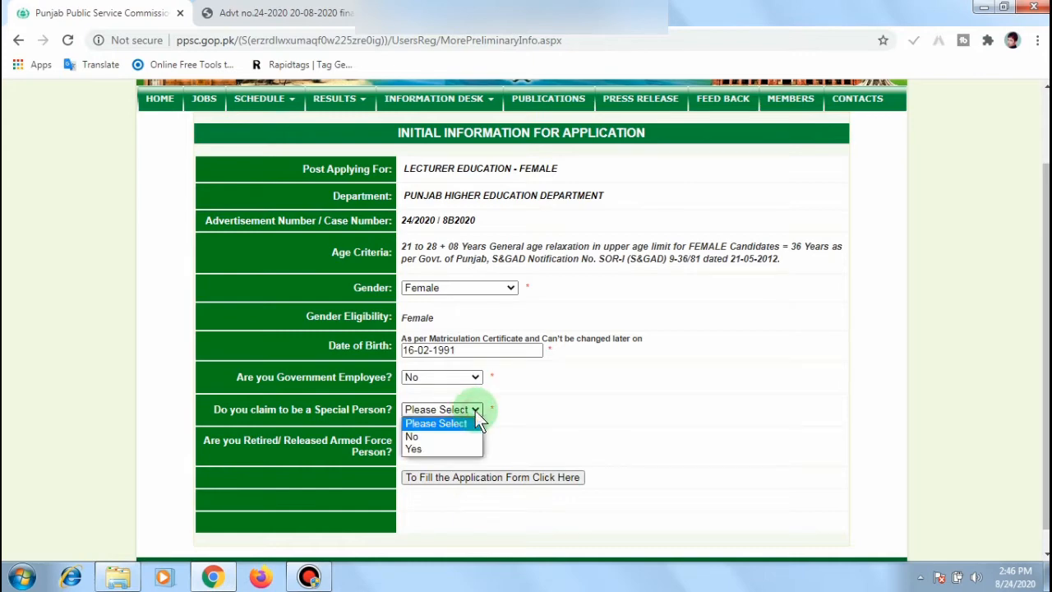
left_click(436, 436)
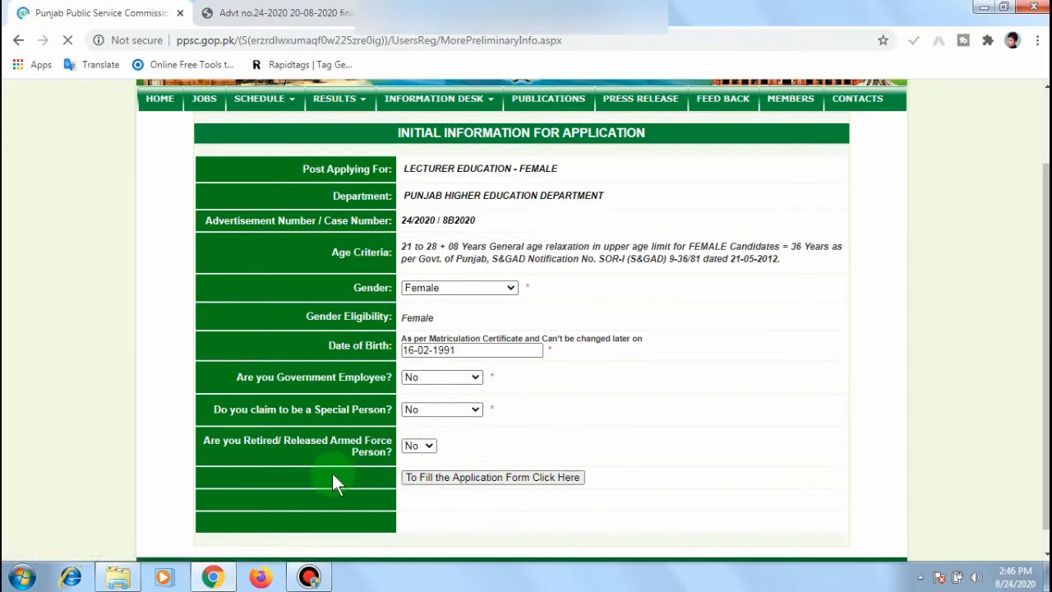
scroll(415, 474, "down", 3)
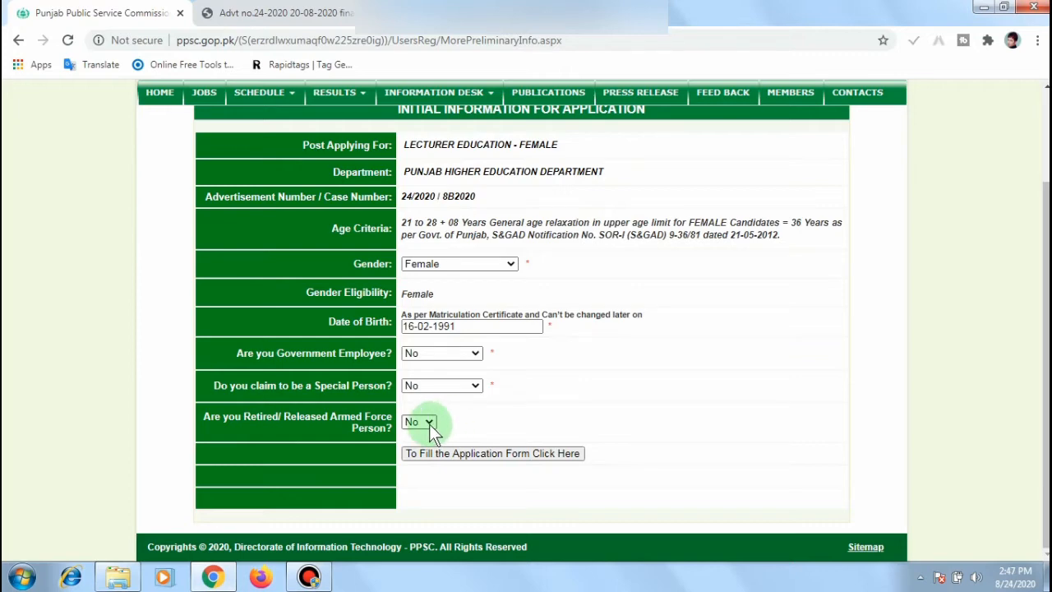
left_click(502, 457)
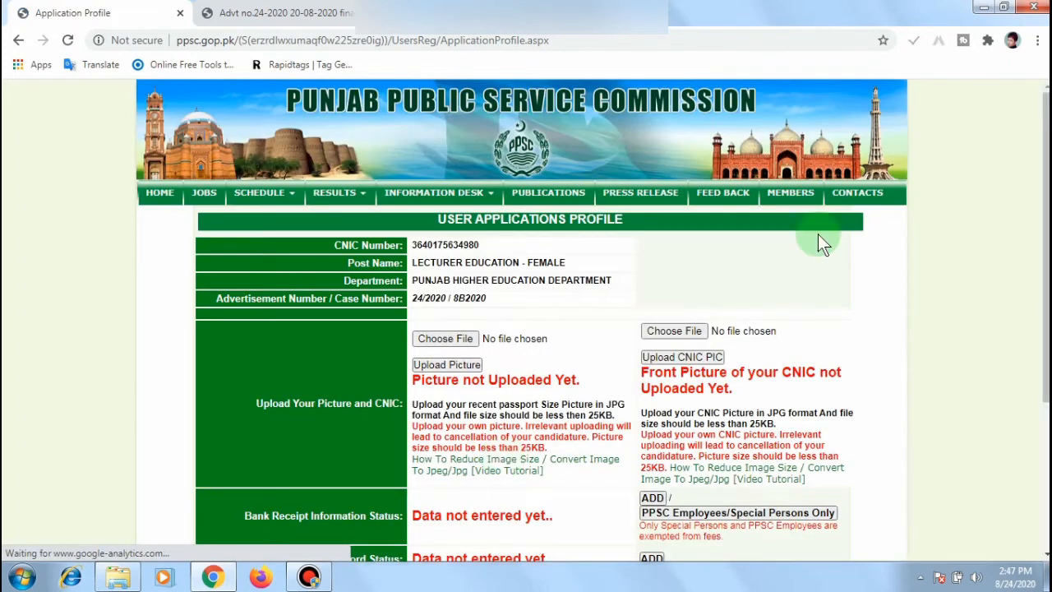
Step: Choose images.jpg from the Desktop and upload it as the profile photograph
scroll(526, 329, "down", 2)
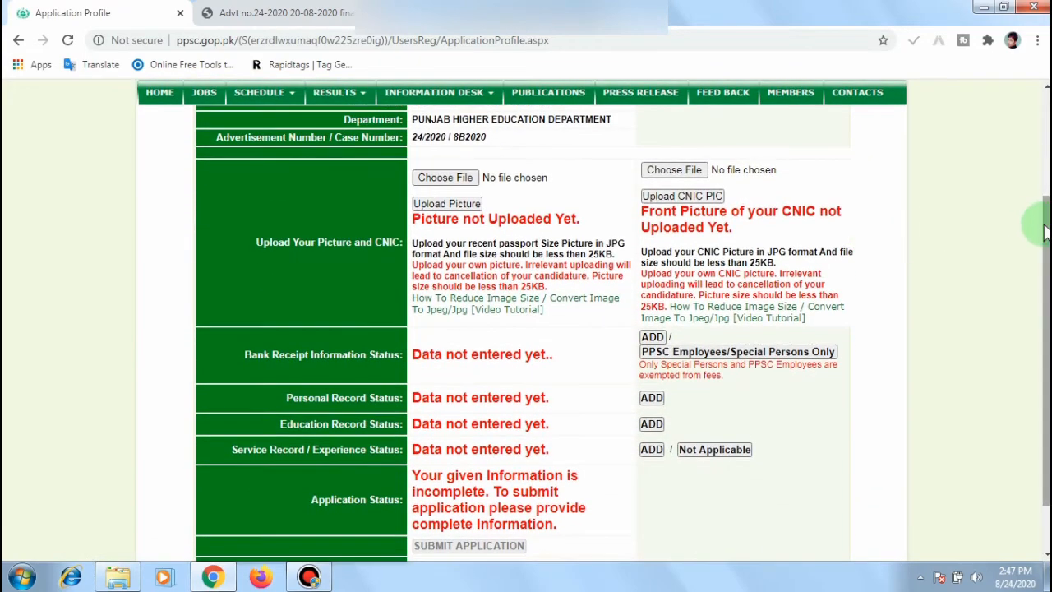
mouse_move(1045, 232)
left_mouse_down()
mouse_move(1046, 219)
mouse_move(1045, 233)
left_mouse_up()
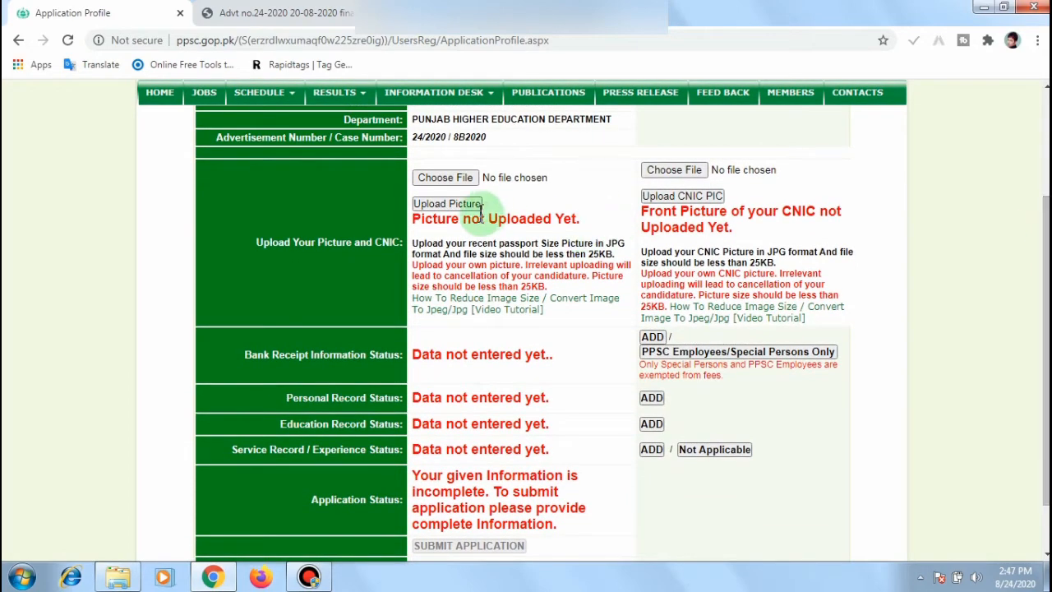
left_click(460, 186)
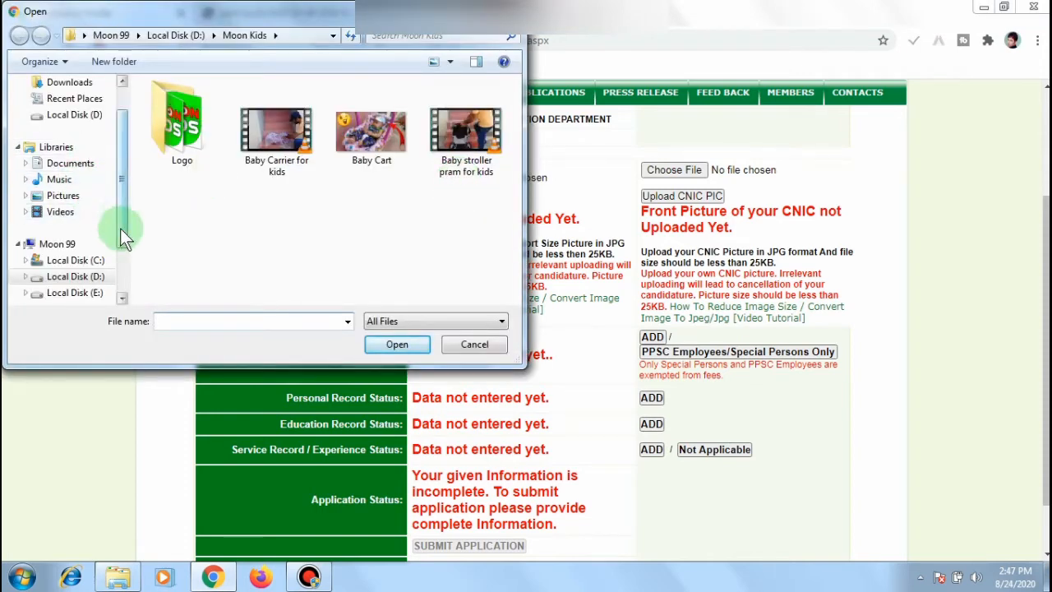
left_click_drag(120, 228, 125, 147)
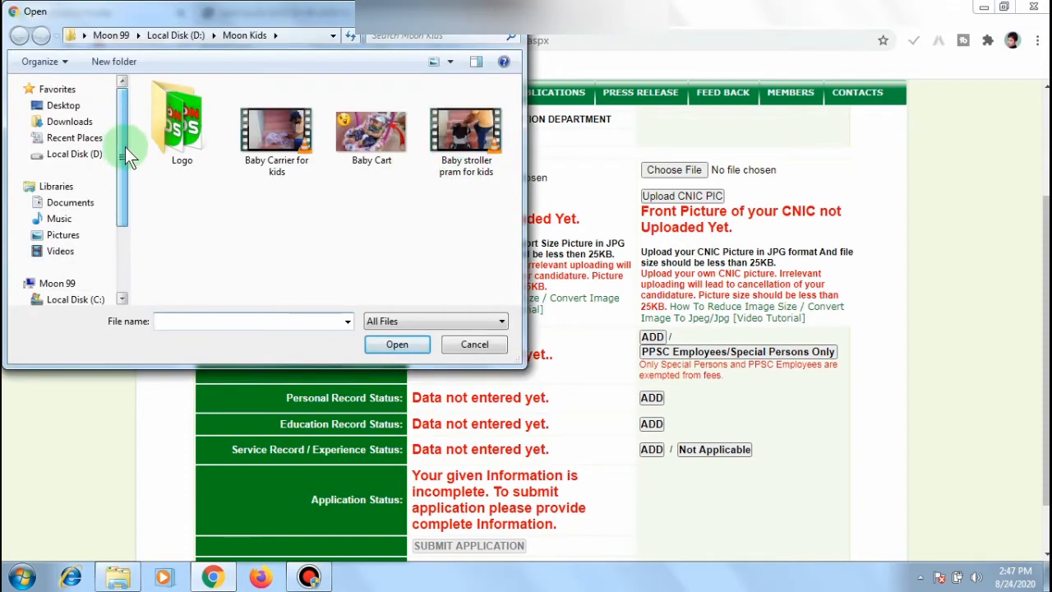
left_click(66, 106)
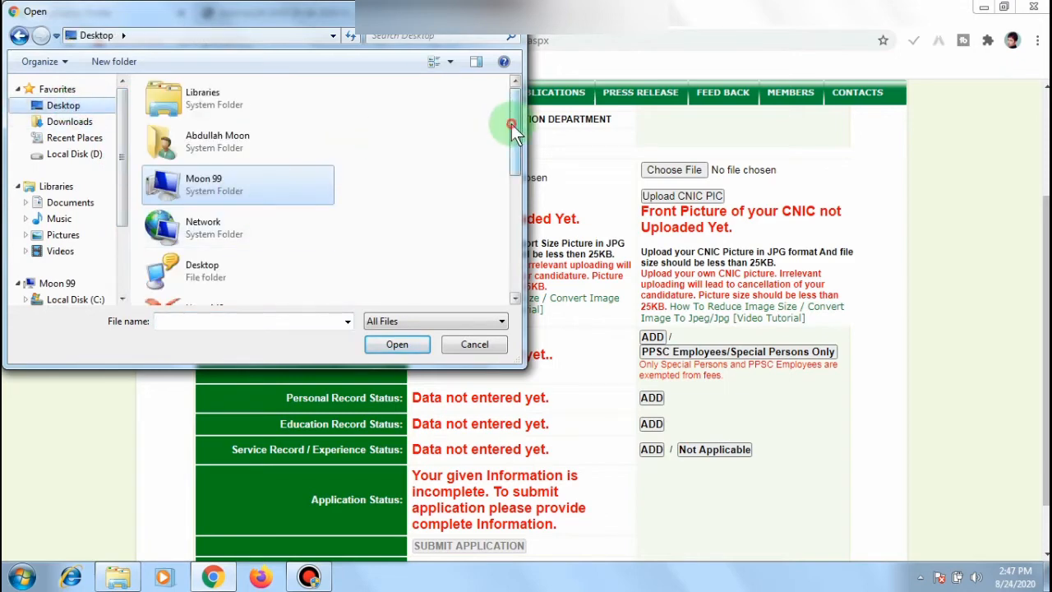
left_click_drag(511, 124, 512, 265)
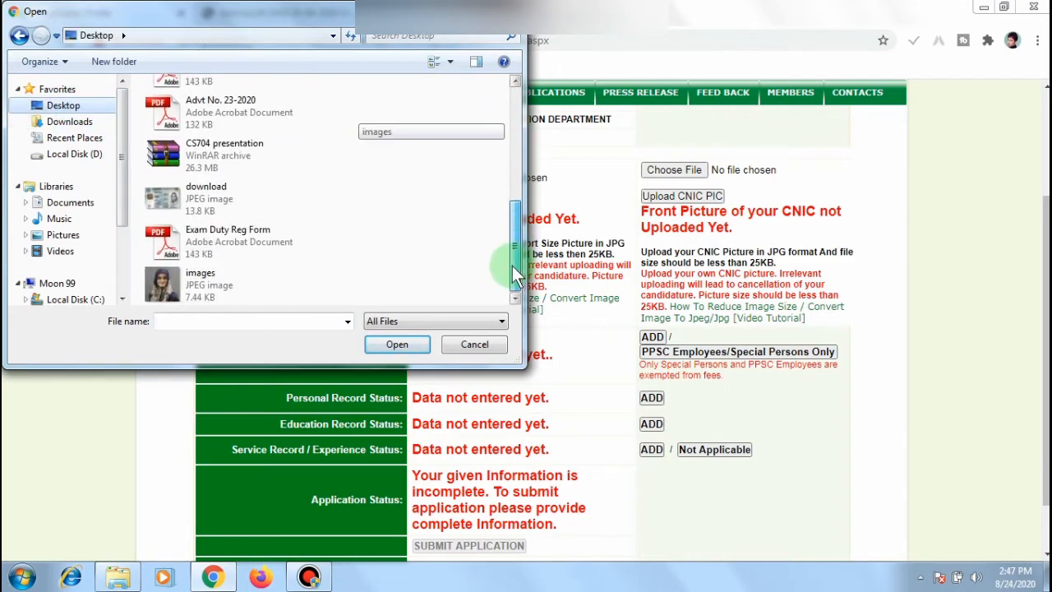
left_click(178, 275)
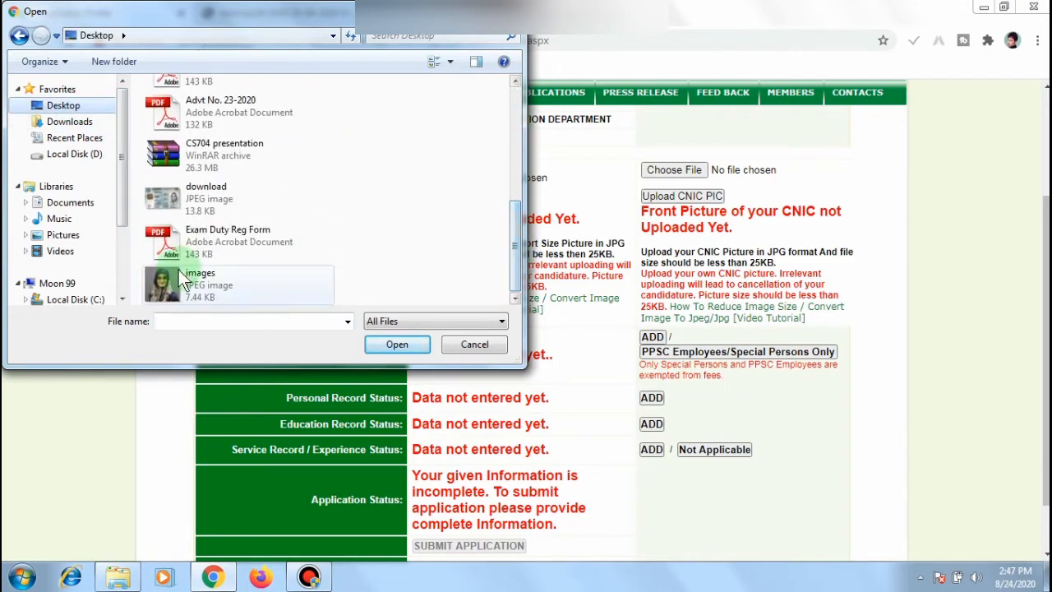
left_click(391, 346)
left_click(475, 207)
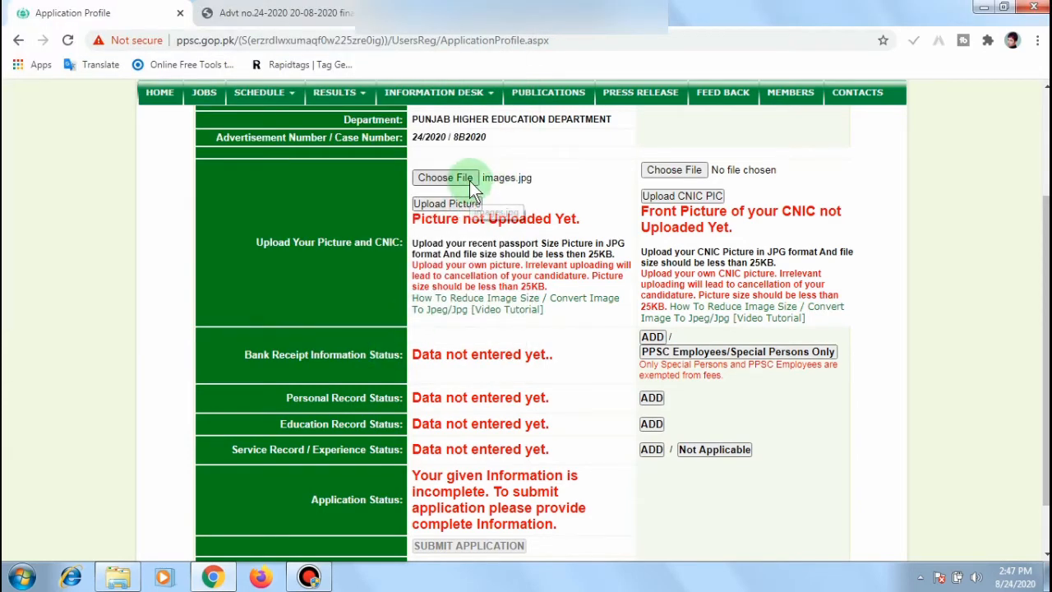
left_click(458, 208)
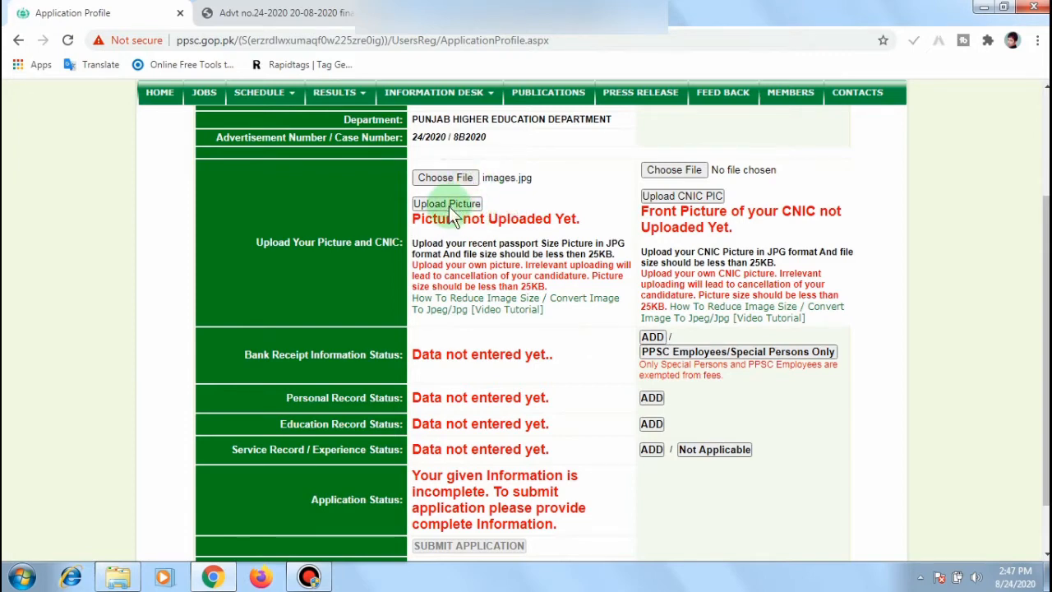
left_click(448, 205)
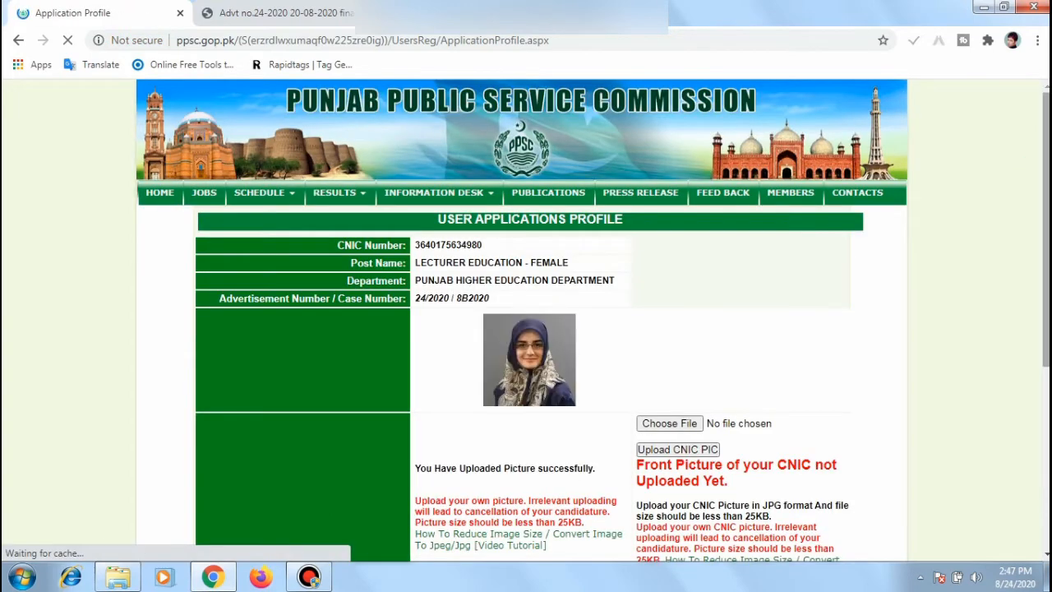
scroll(549, 447, "down", 2)
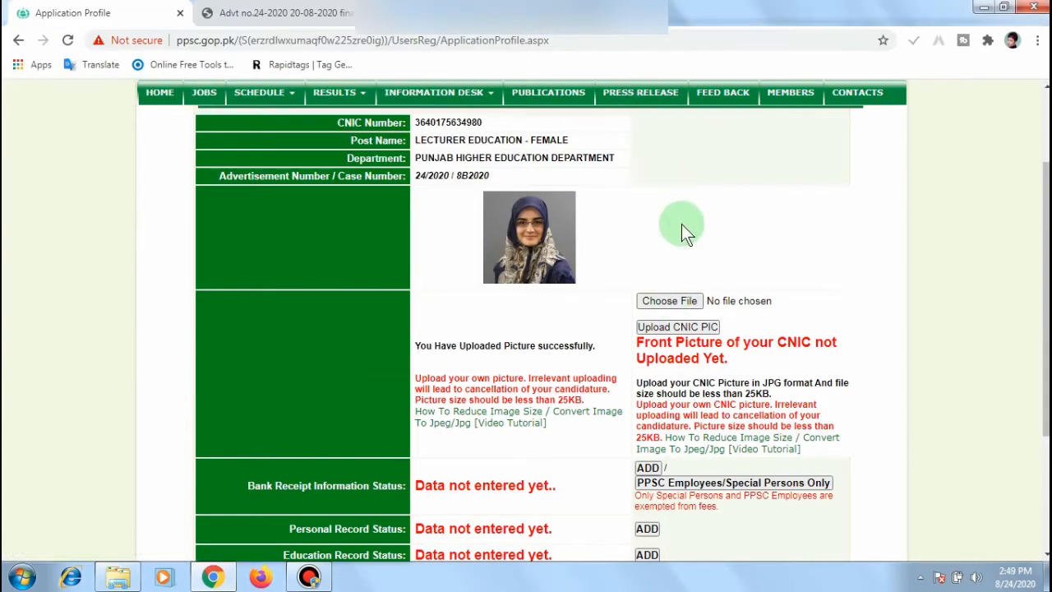
Step: Upload download.jpg as the front CNIC picture on the application profile
left_click(676, 303)
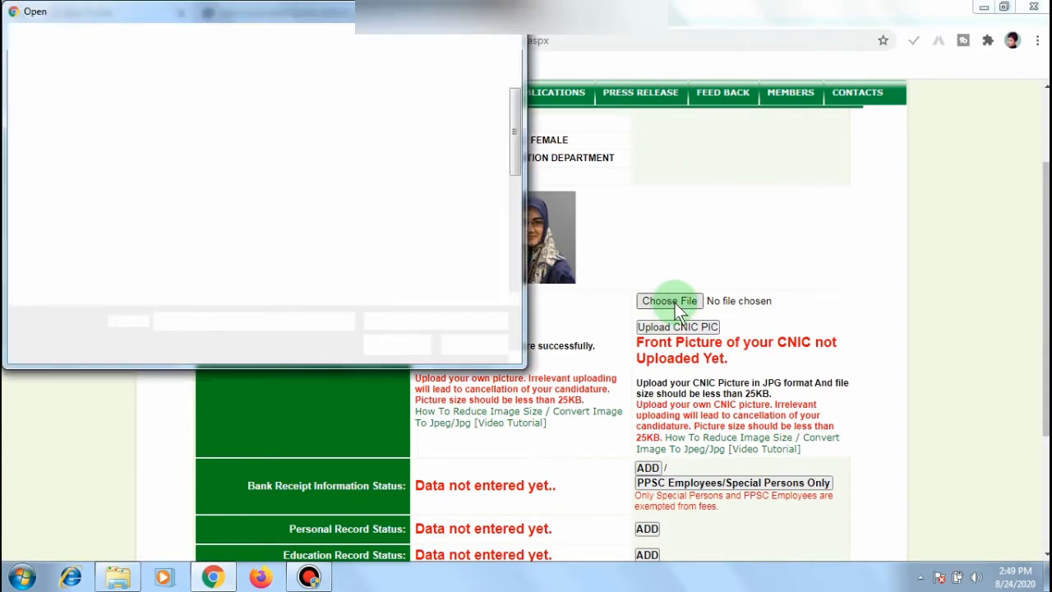
left_click_drag(512, 121, 504, 255)
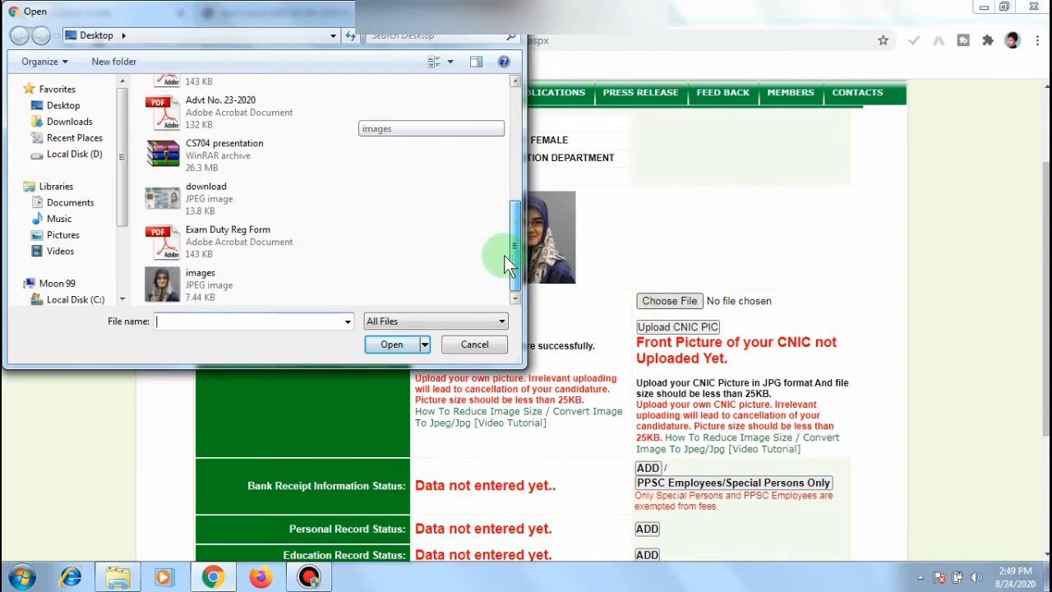
left_click(228, 200)
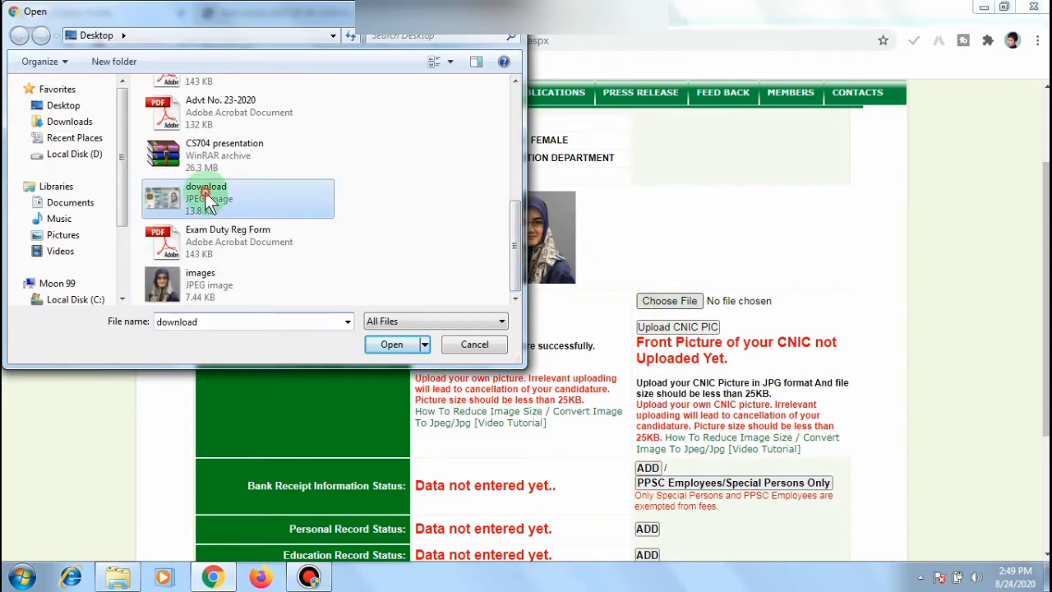
left_click(393, 345)
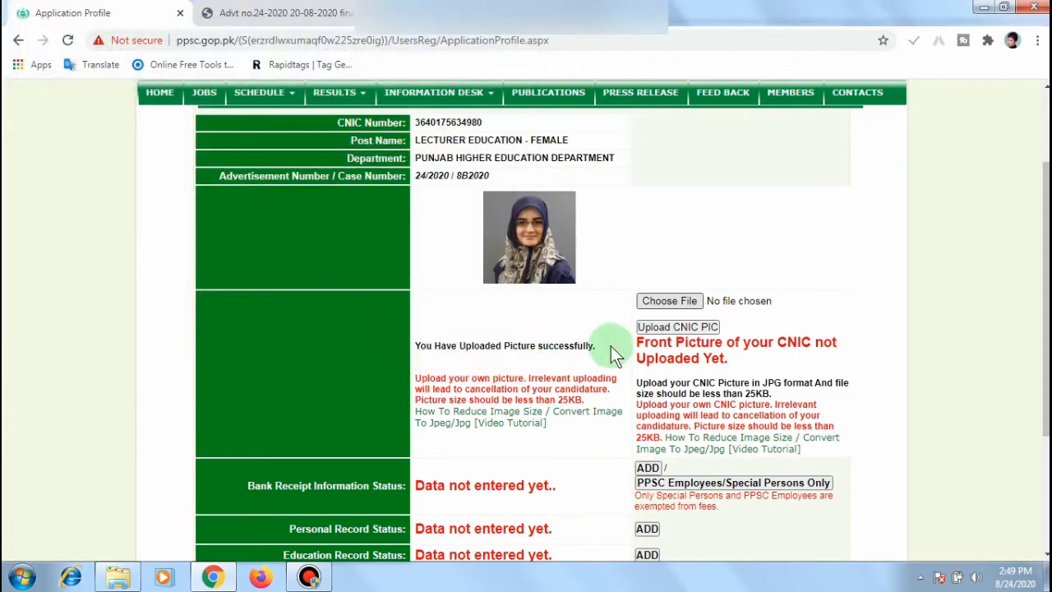
left_click(680, 328)
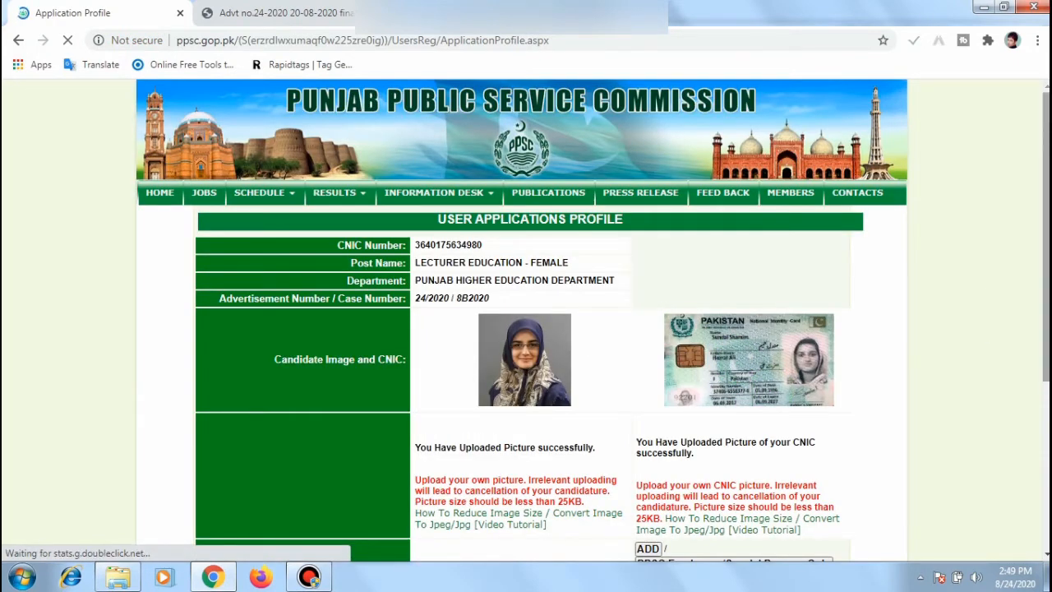
left_click_drag(1045, 237, 1045, 366)
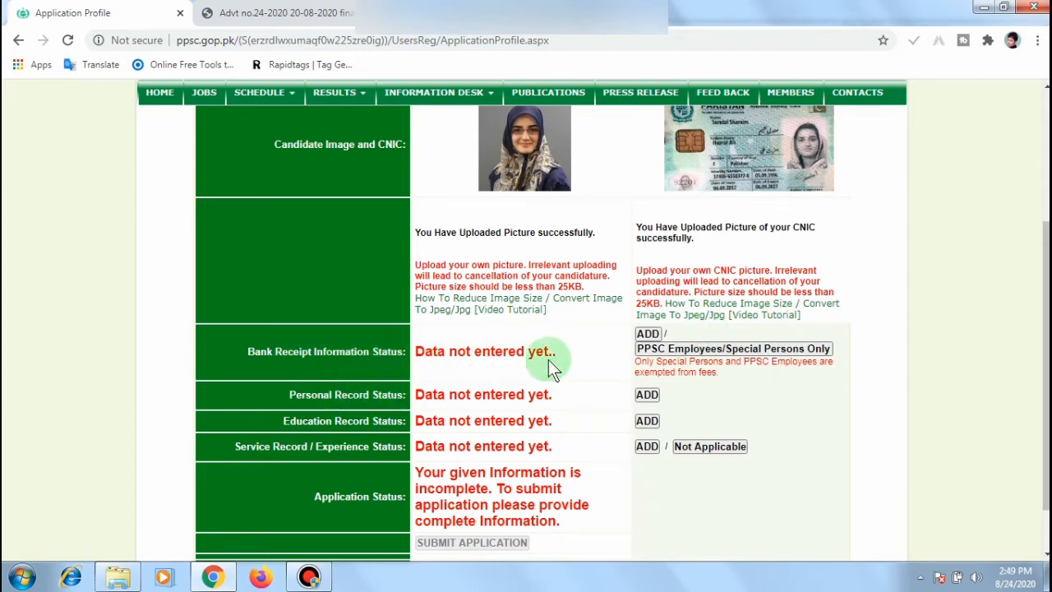
Step: Open the Bank Receipt Information form and upload download.jpg as the receipt image
left_click(647, 335)
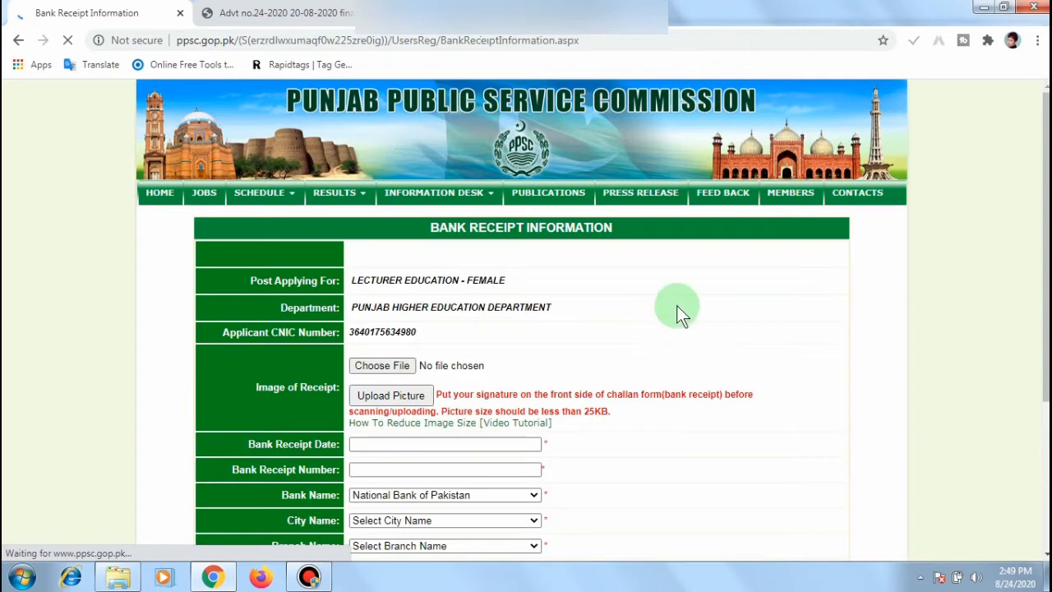
left_click_drag(1046, 161, 1047, 267)
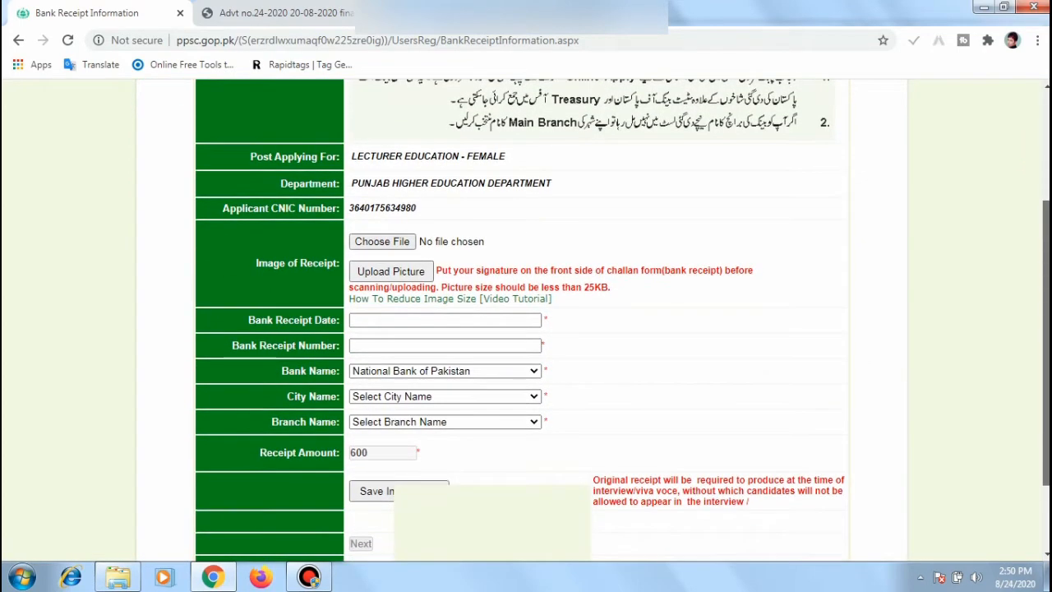
left_click(403, 247)
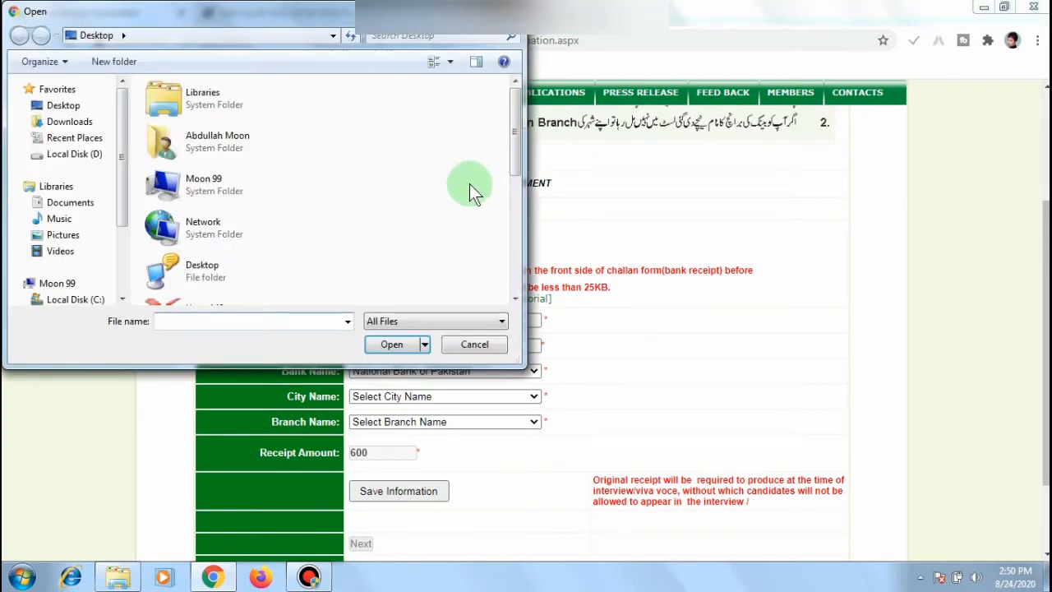
left_click_drag(512, 152, 523, 280)
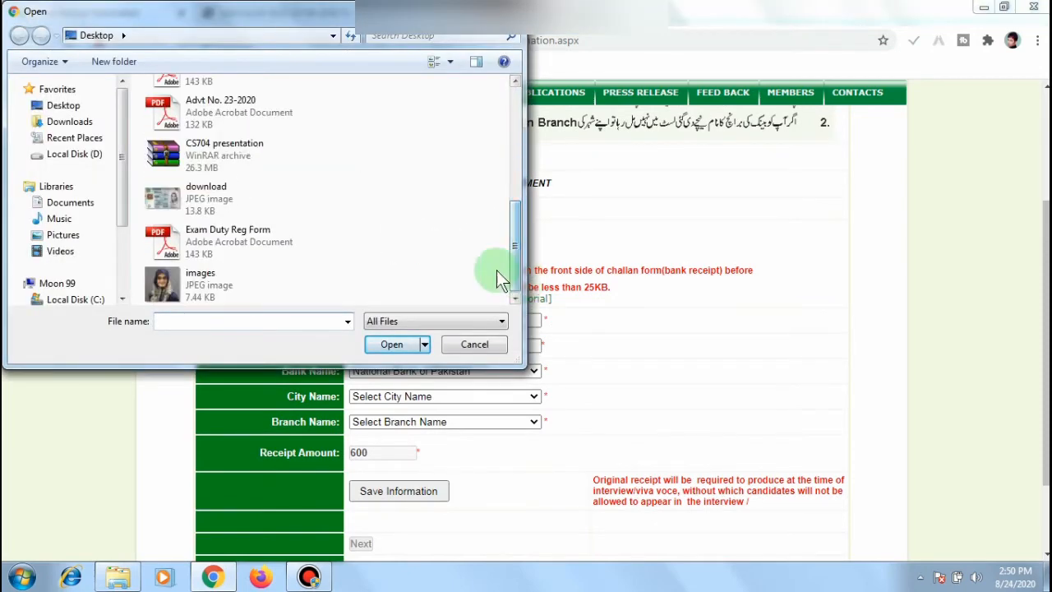
left_click(351, 233)
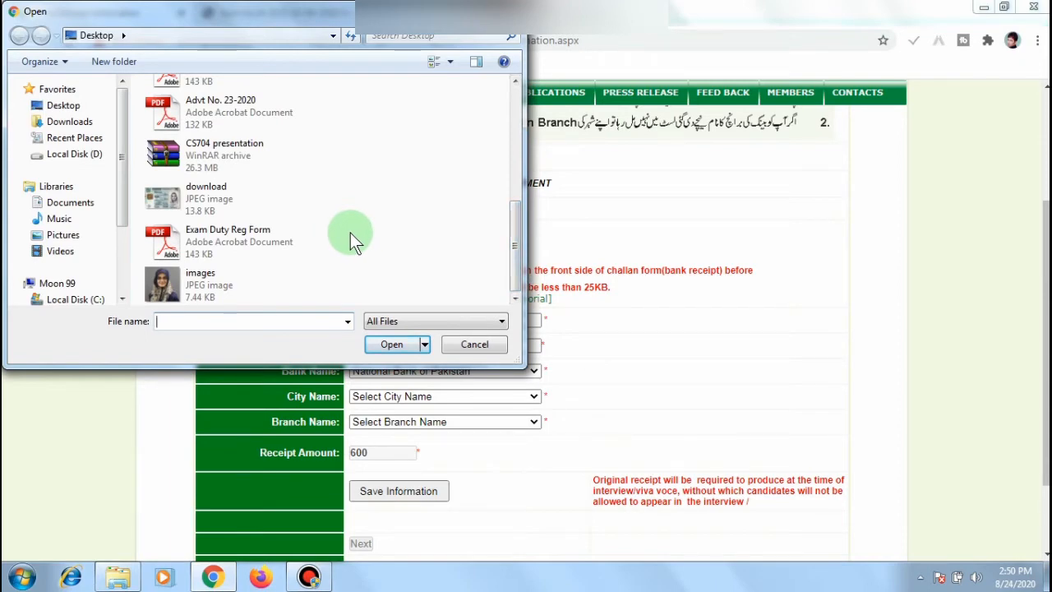
left_click(201, 194)
left_click(400, 345)
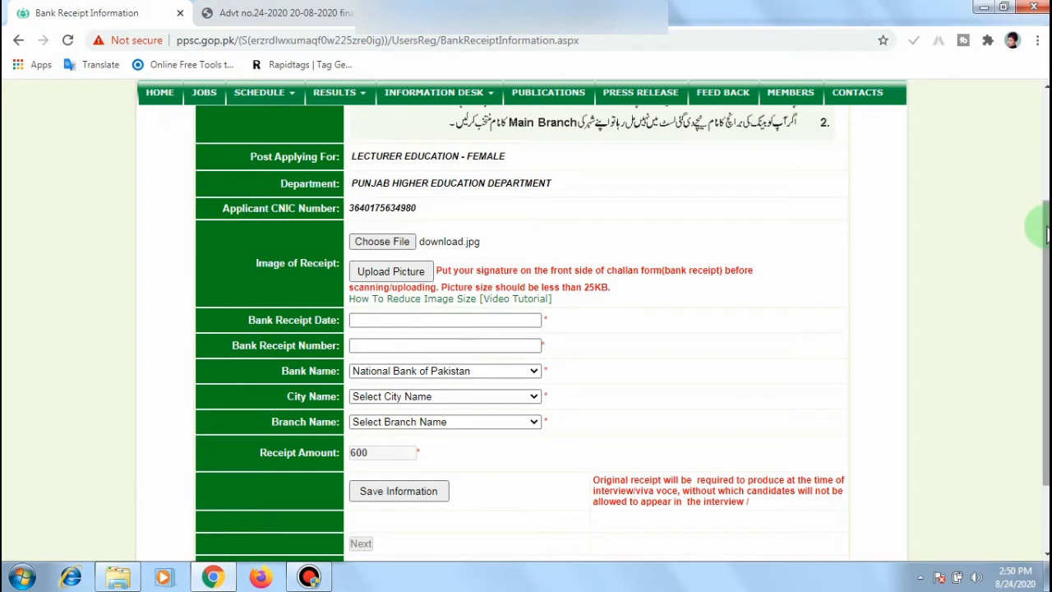
left_click(401, 276)
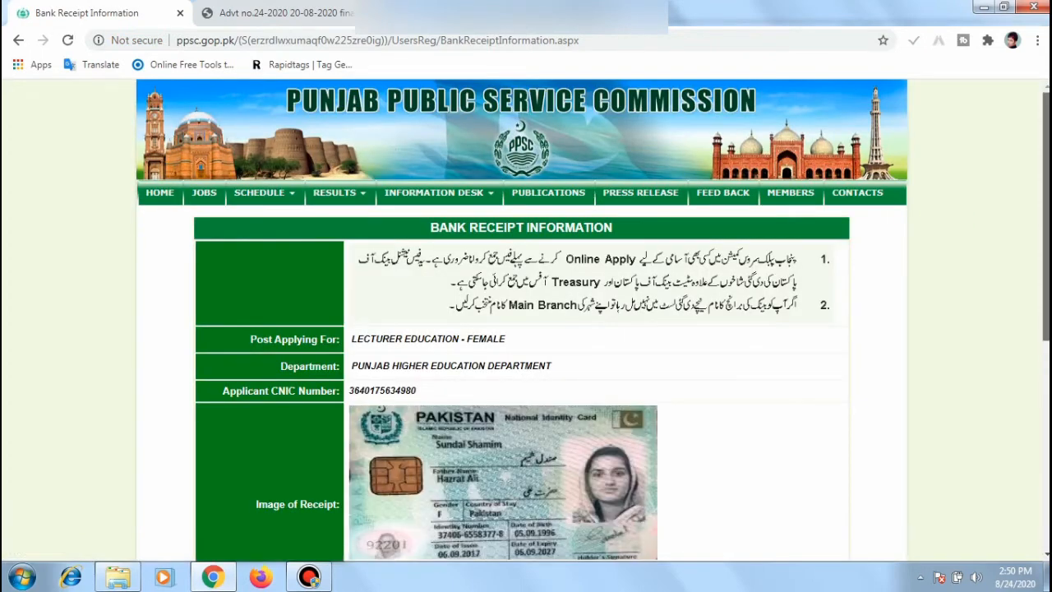
scroll(526, 321, "down", 5)
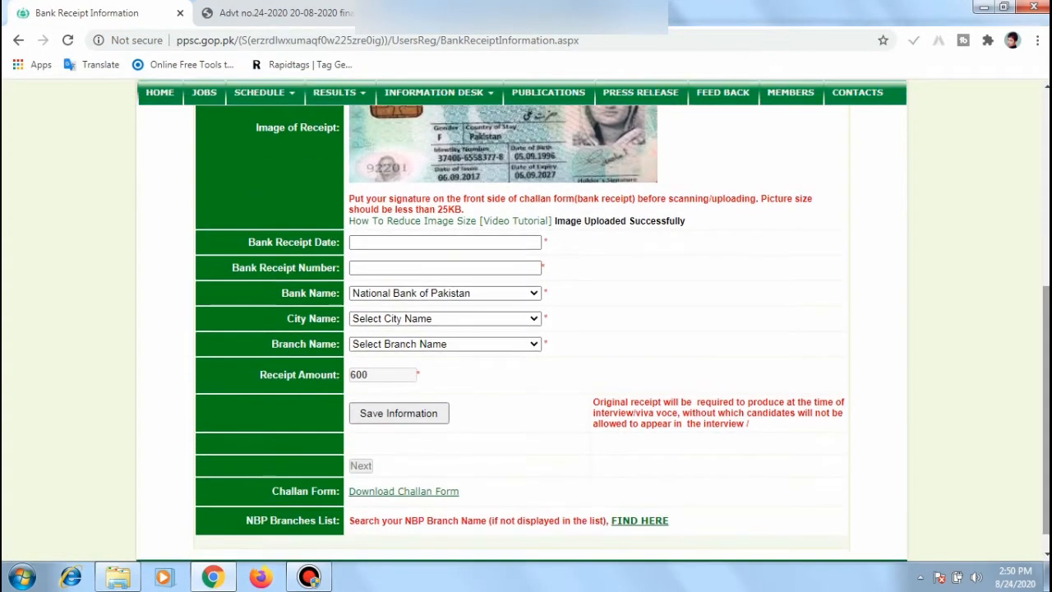
Step: Set the receipt date to 24-08-2020 and enter the bank receipt number
left_click(463, 240)
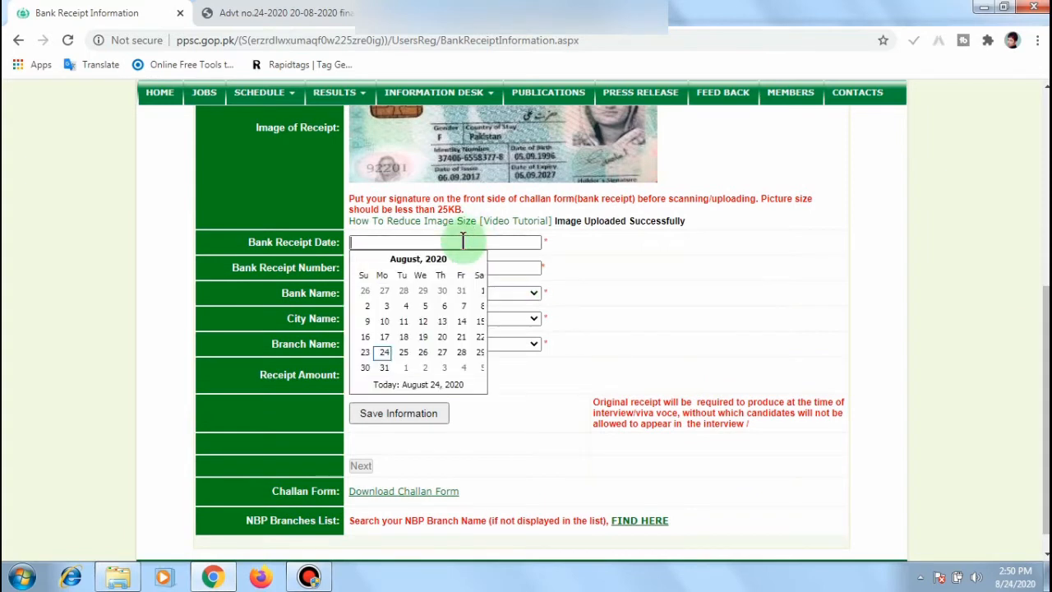
left_click(387, 354)
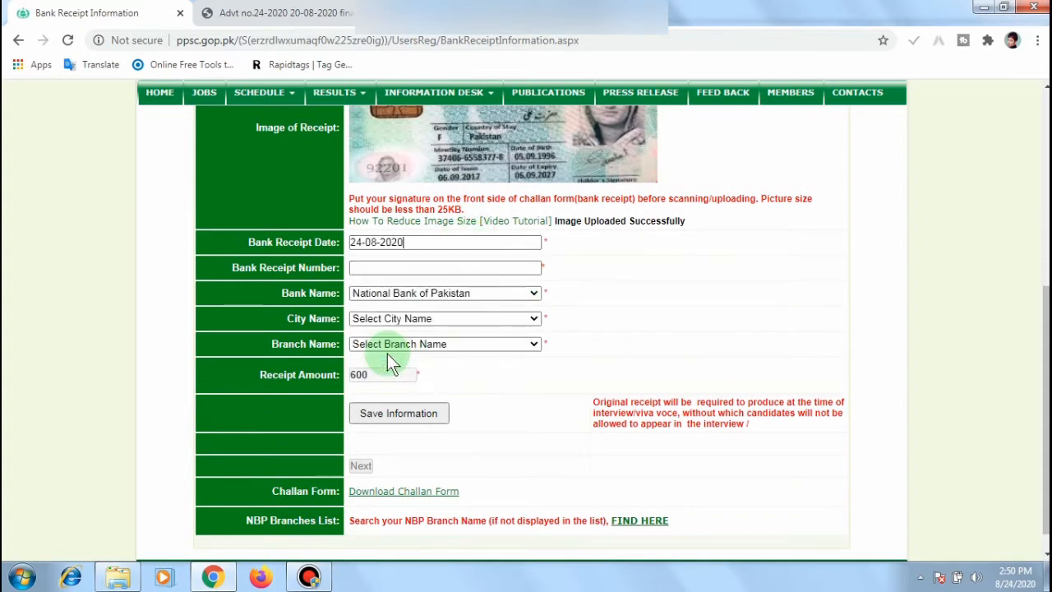
left_click(407, 269)
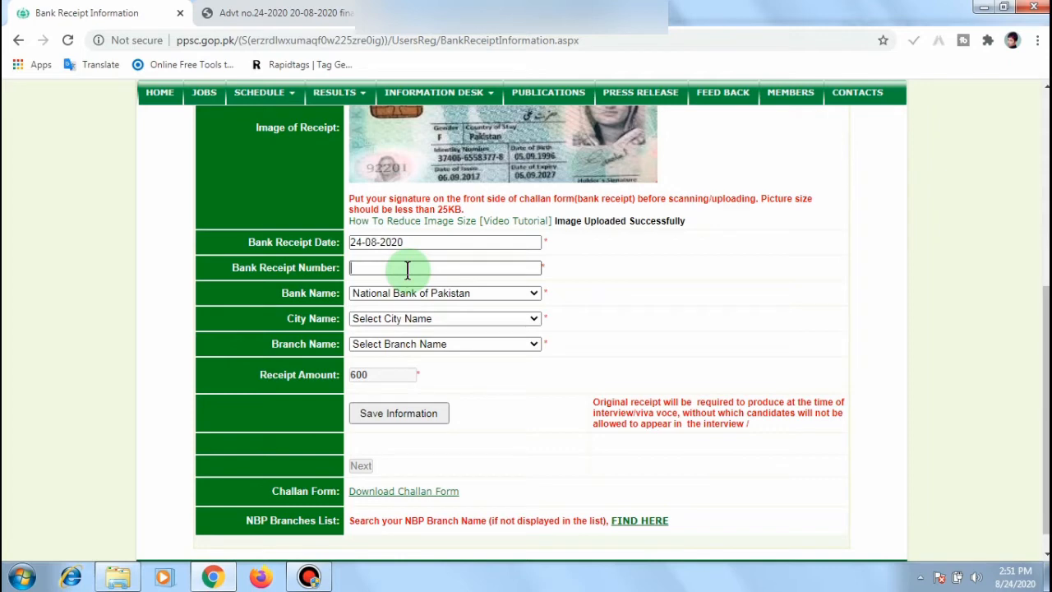
type("143")
Step: Choose National Bank of Pakistan, Pak Pattan, Katchery Road Pak Pattan branch, and save the receipt
left_click(519, 294)
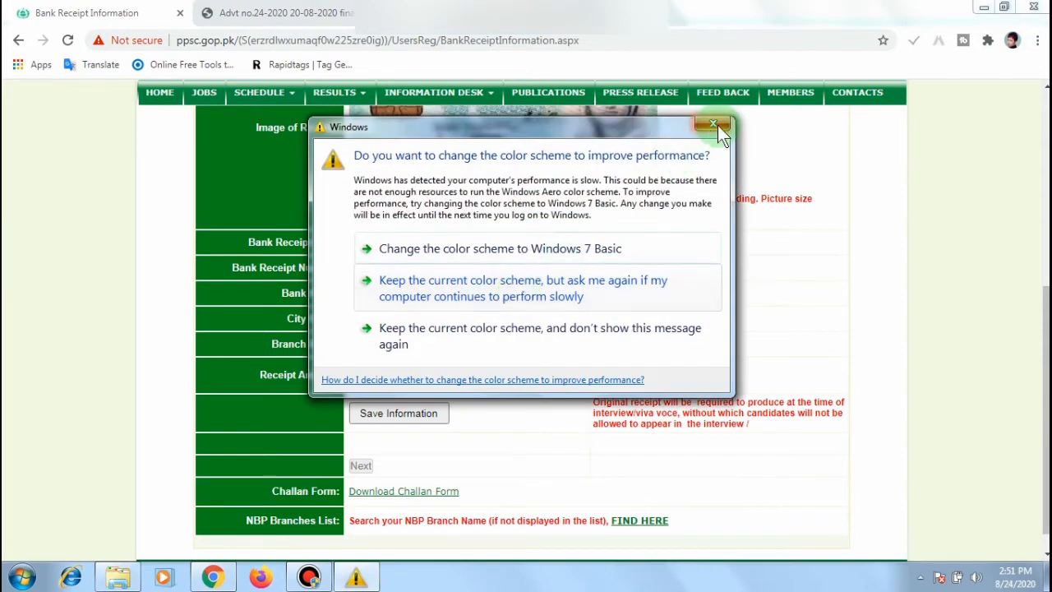
left_click(716, 125)
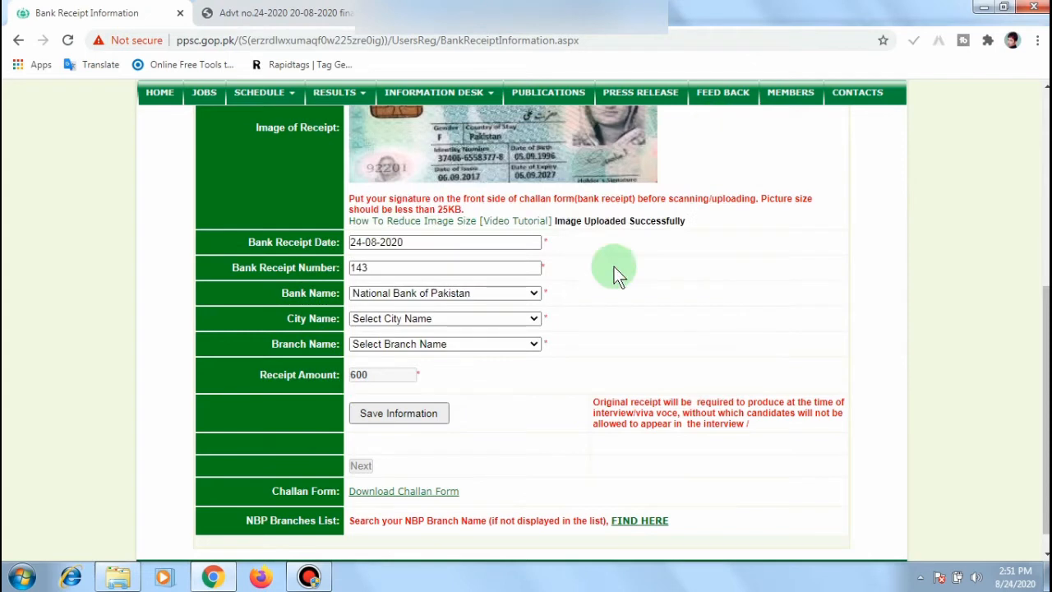
left_click(533, 294)
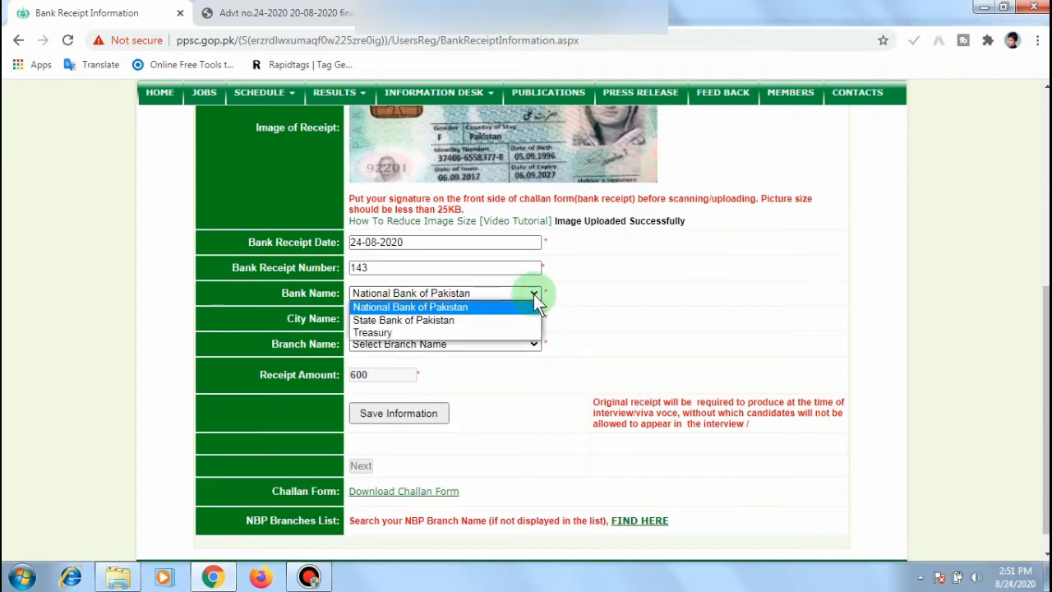
left_click(472, 308)
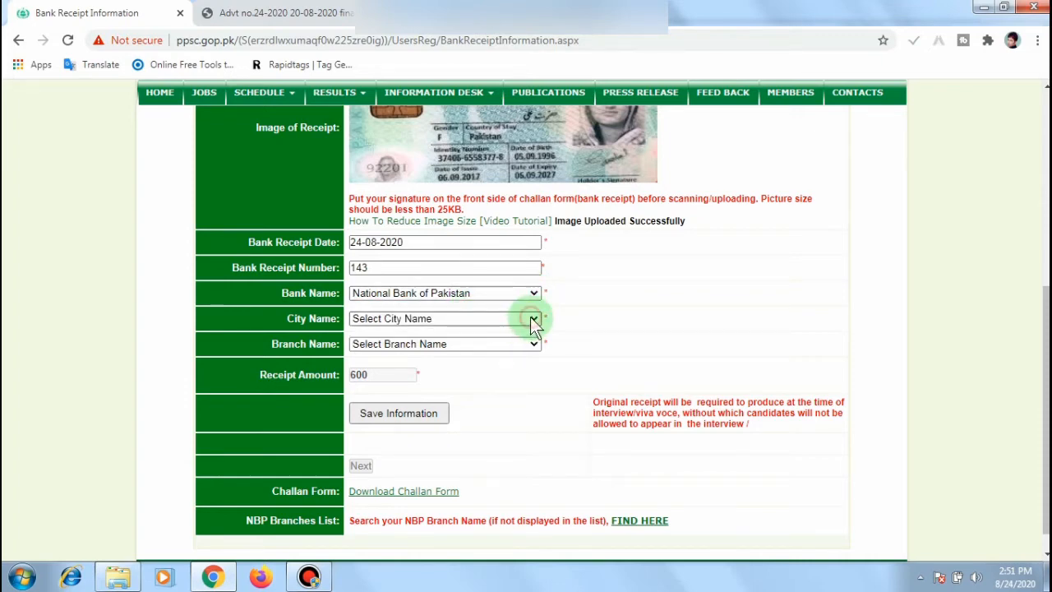
left_click(531, 318)
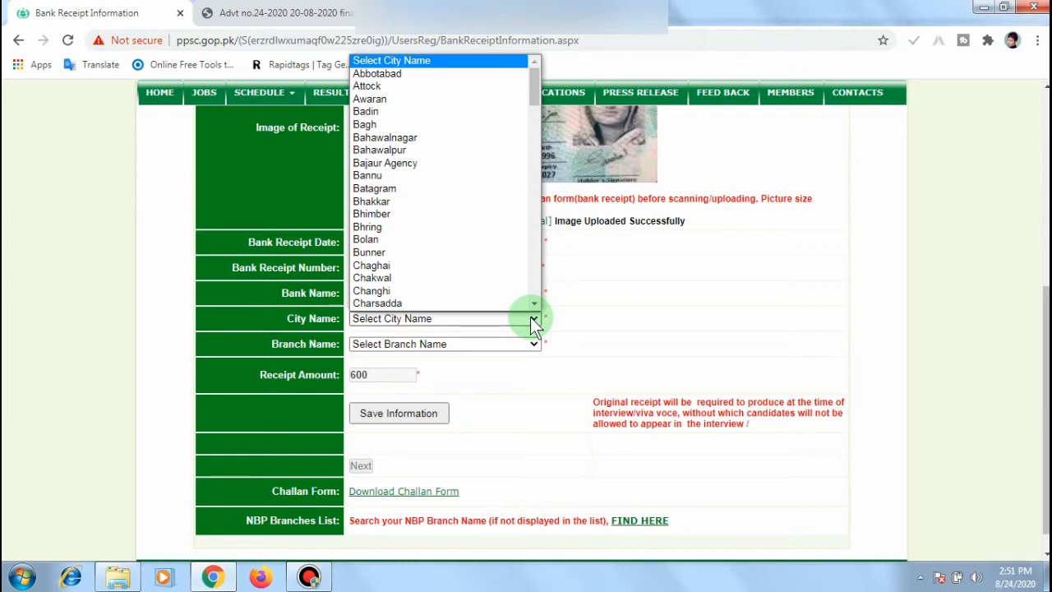
key("p")
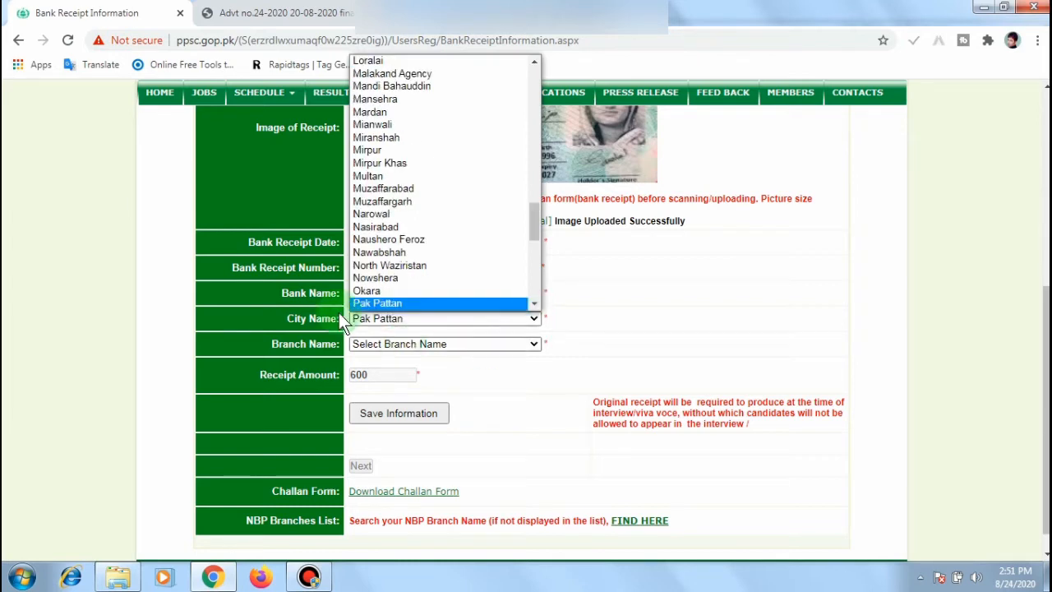
left_click(377, 303)
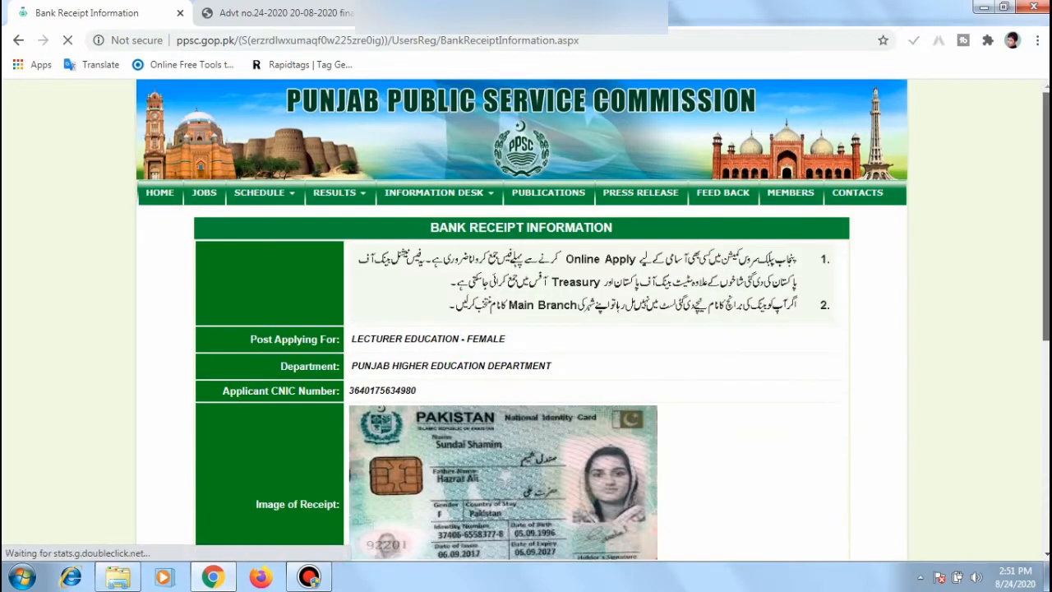
scroll(1042, 188, "down", 5)
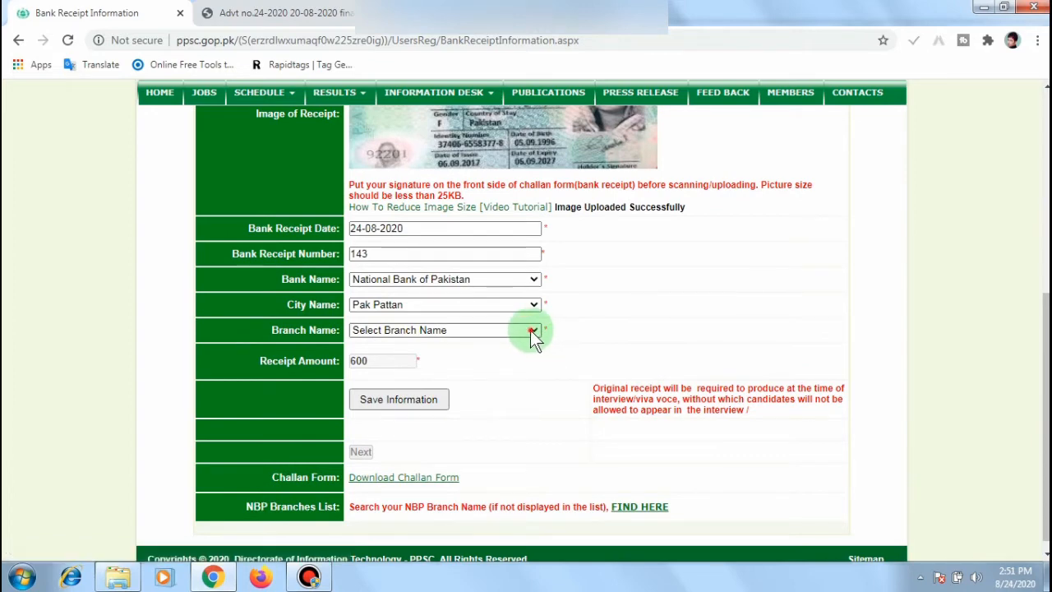
left_click(533, 332)
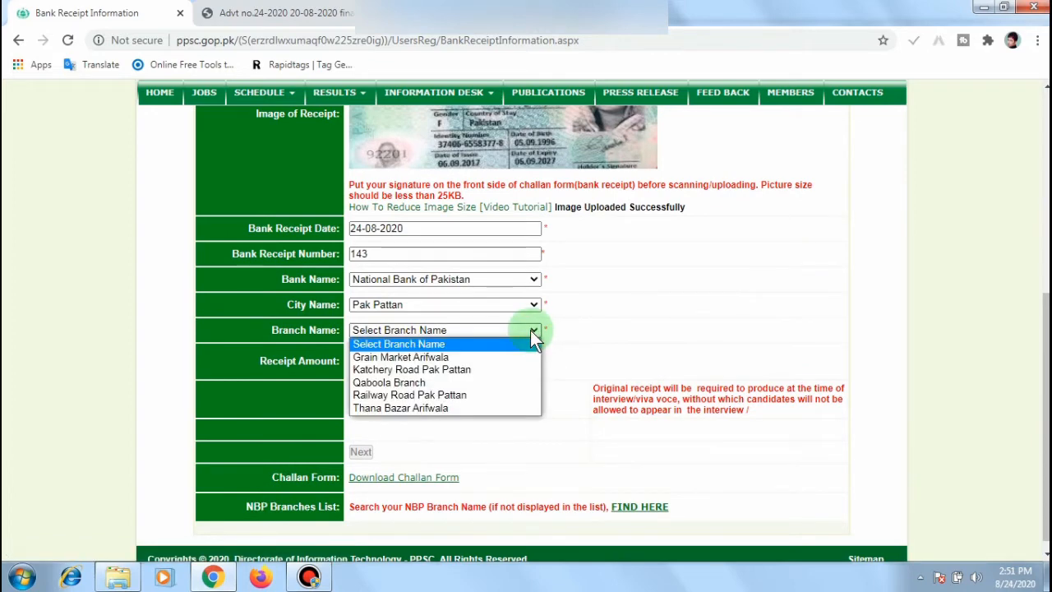
left_click(472, 369)
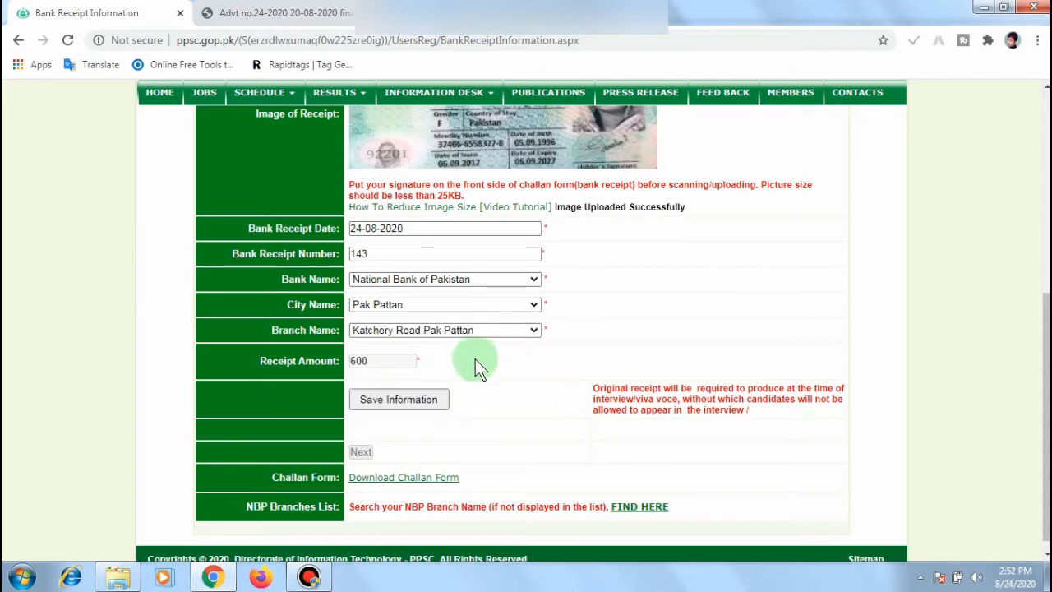
left_click(388, 400)
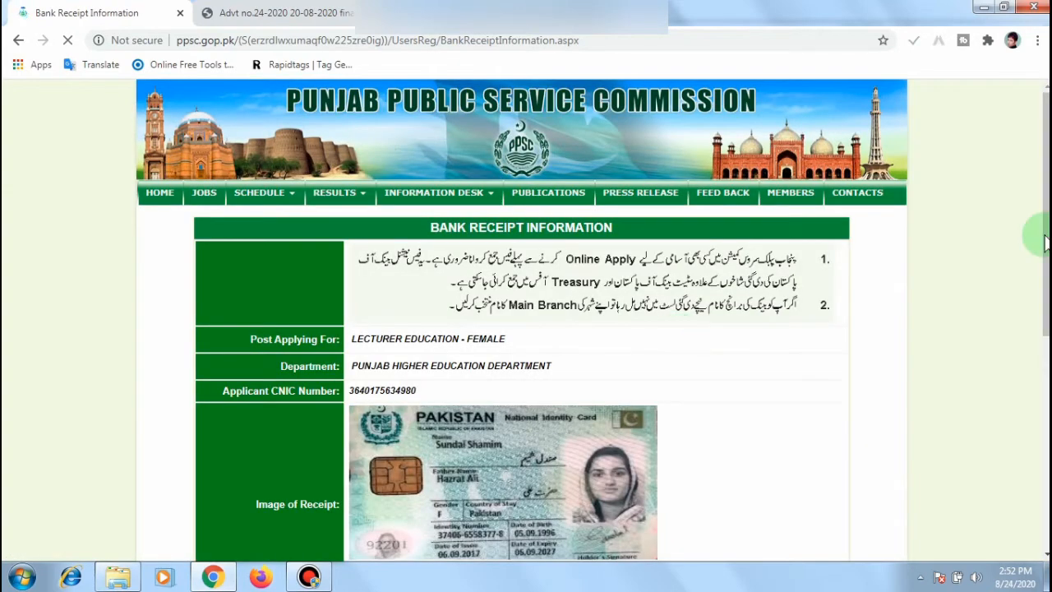
left_click_drag(1047, 238, 1048, 451)
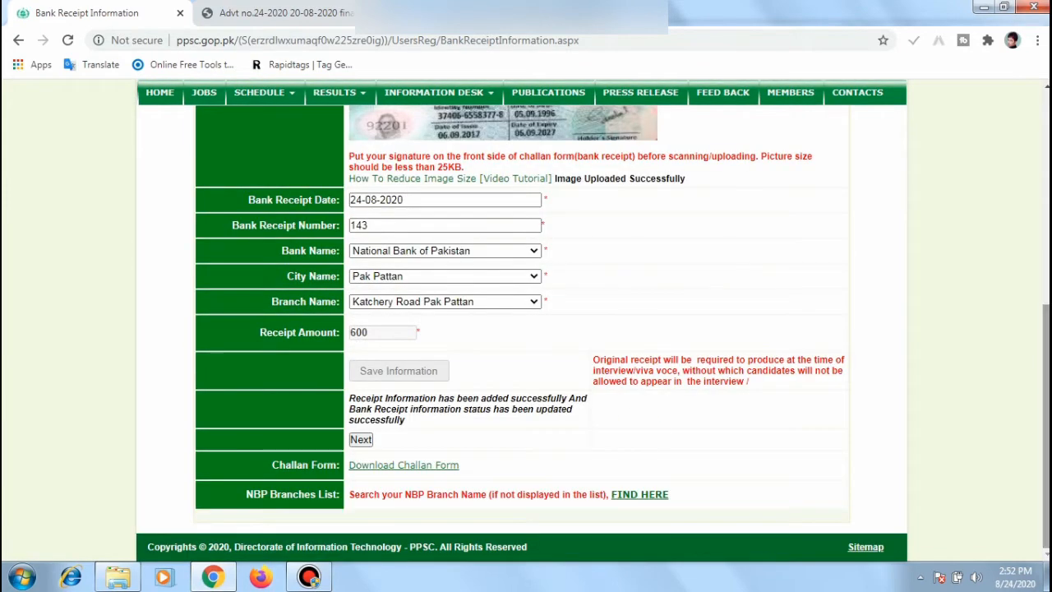
Step: Return to the profile showing the receipt saved and start adding the Personal Record
left_click(361, 444)
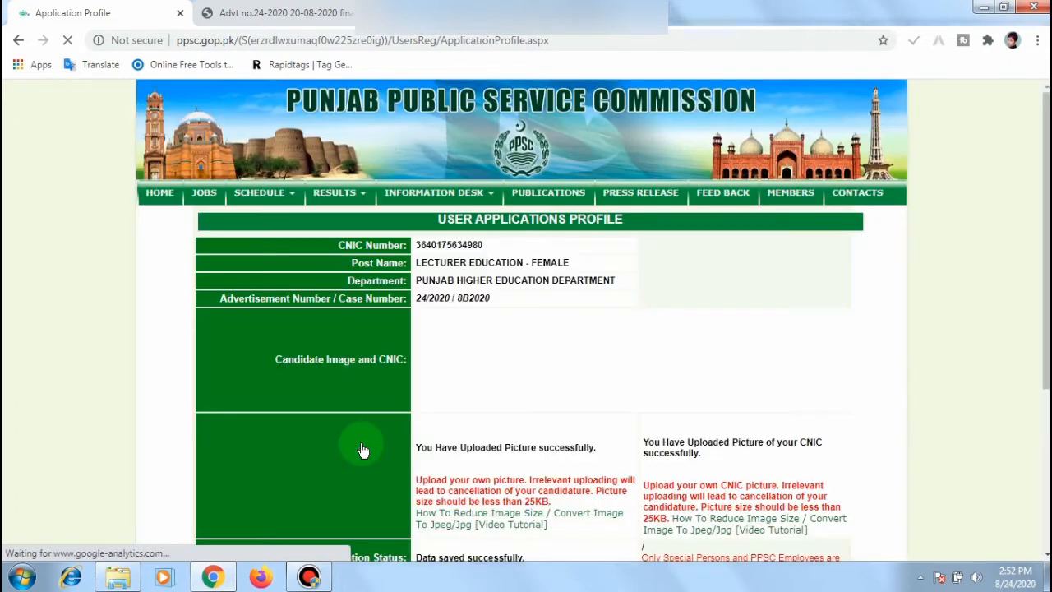
scroll(526, 329, "down", 3)
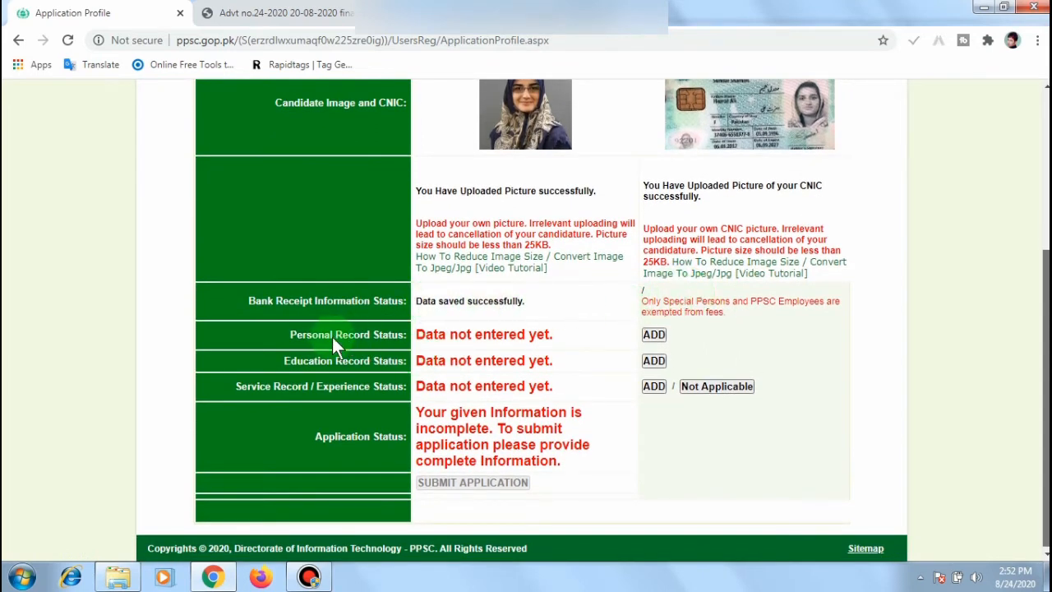
left_click(654, 335)
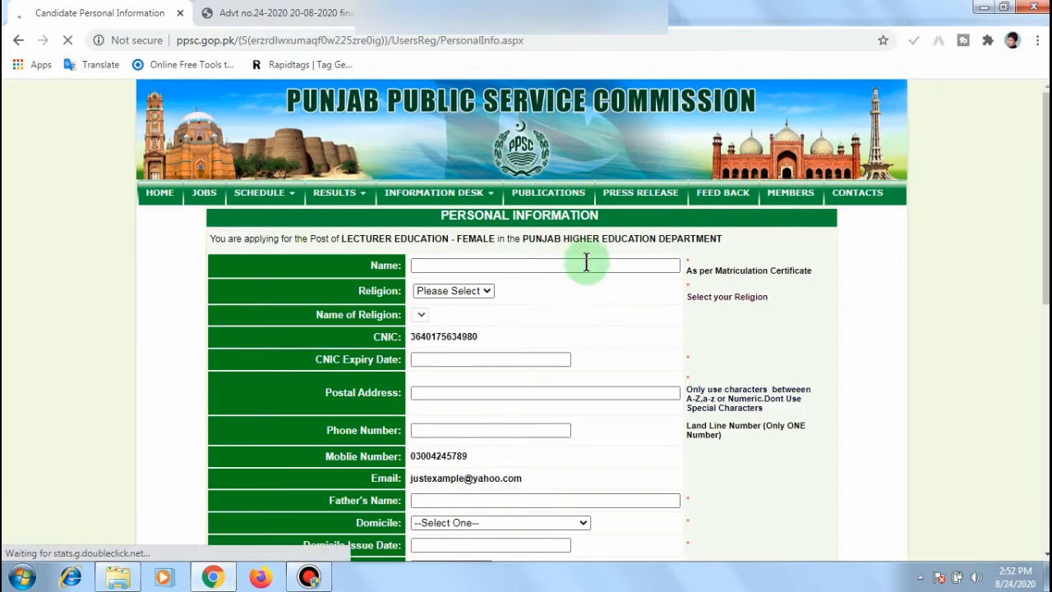
Step: Fill in the applicant's name and choose Muslim as the religion
left_click(586, 263)
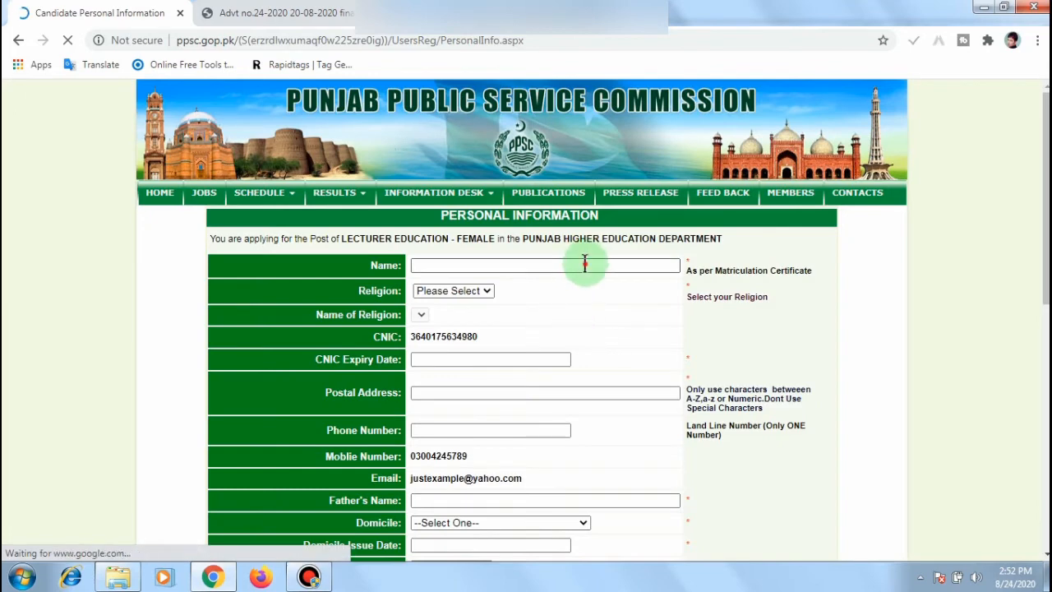
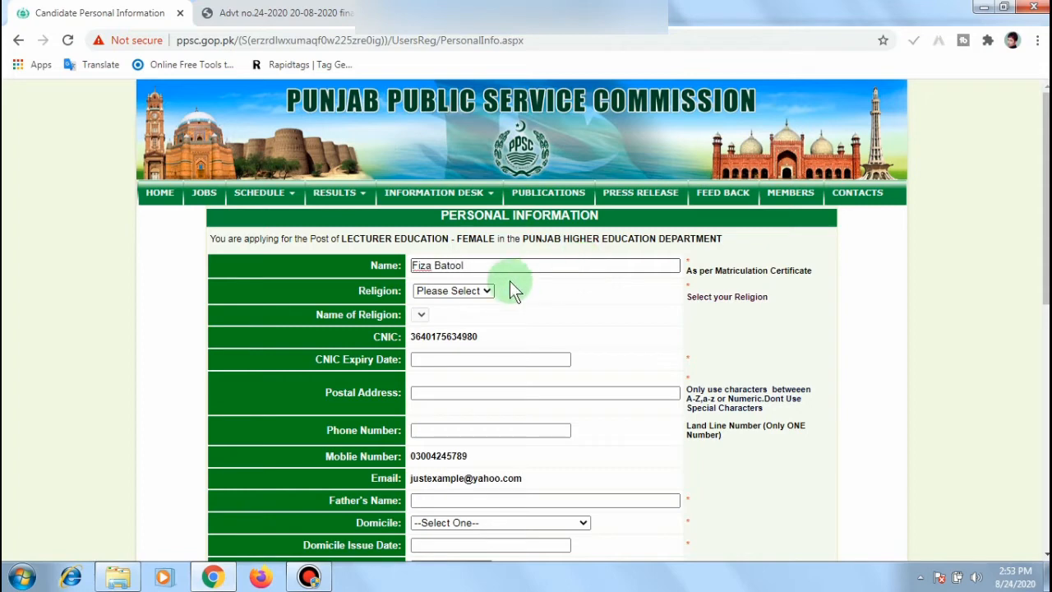
left_click(487, 290)
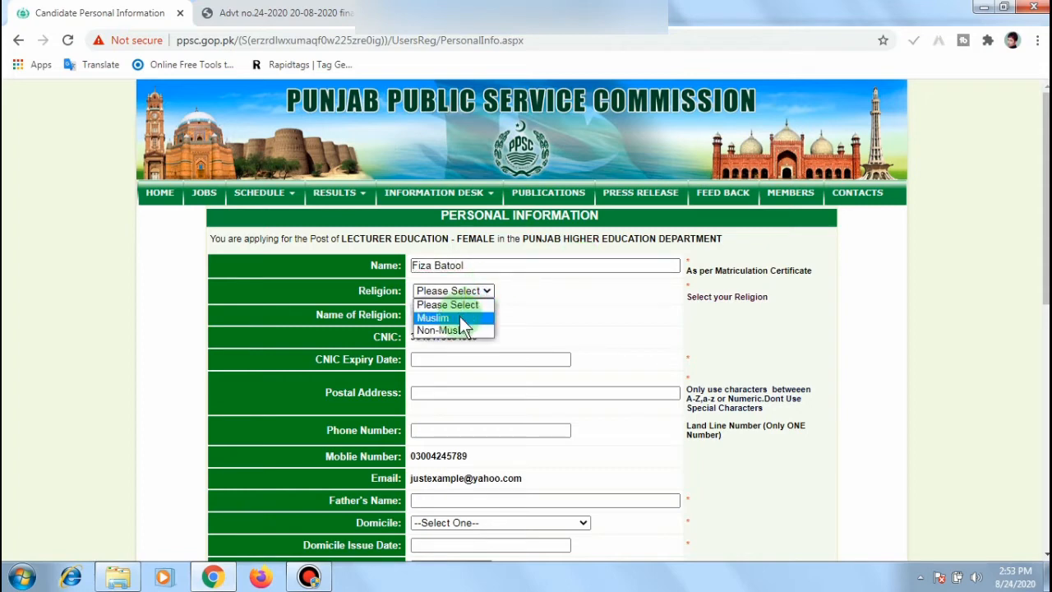
left_click(461, 317)
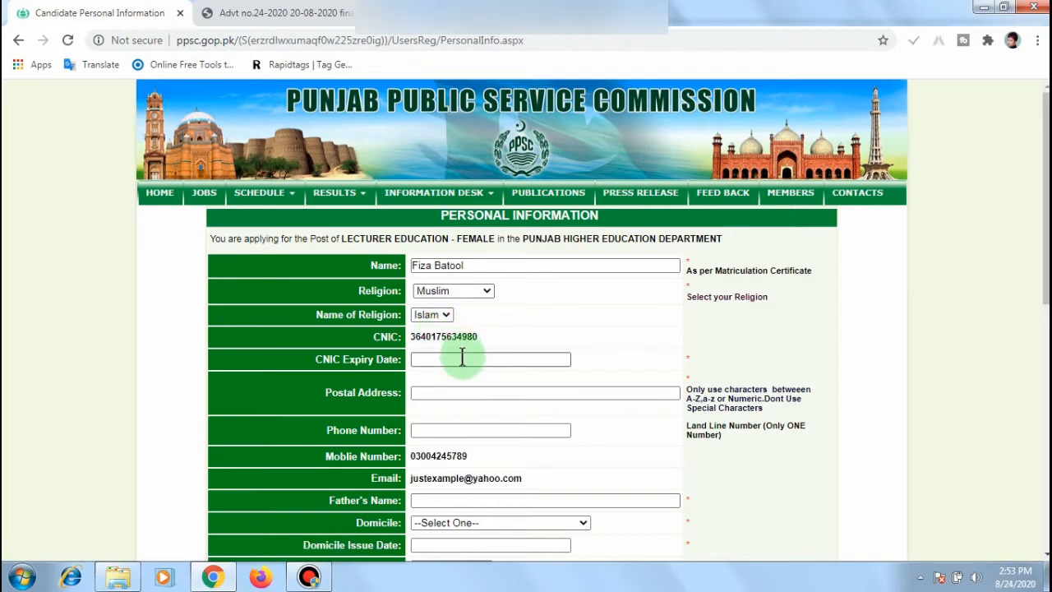
left_click(462, 357)
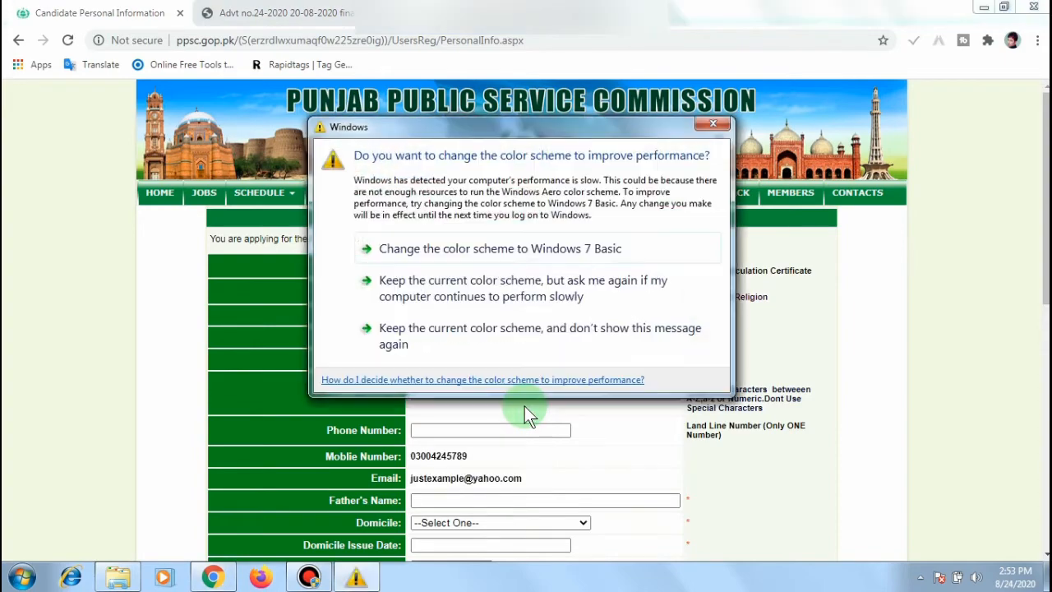
Step: Set the CNIC expiry date to 06-02-2024
left_click(713, 124)
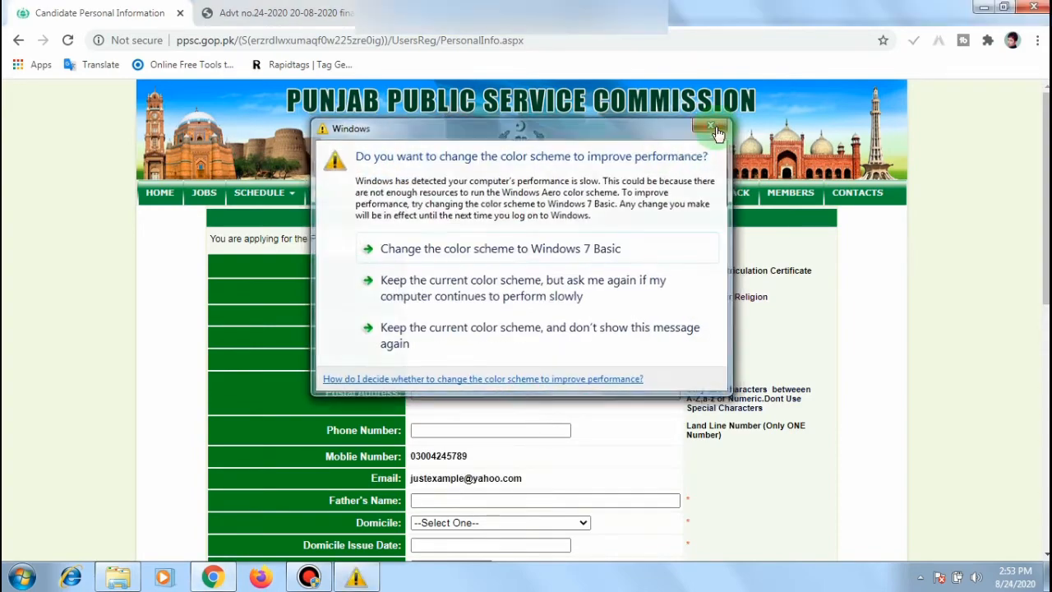
left_click(464, 440)
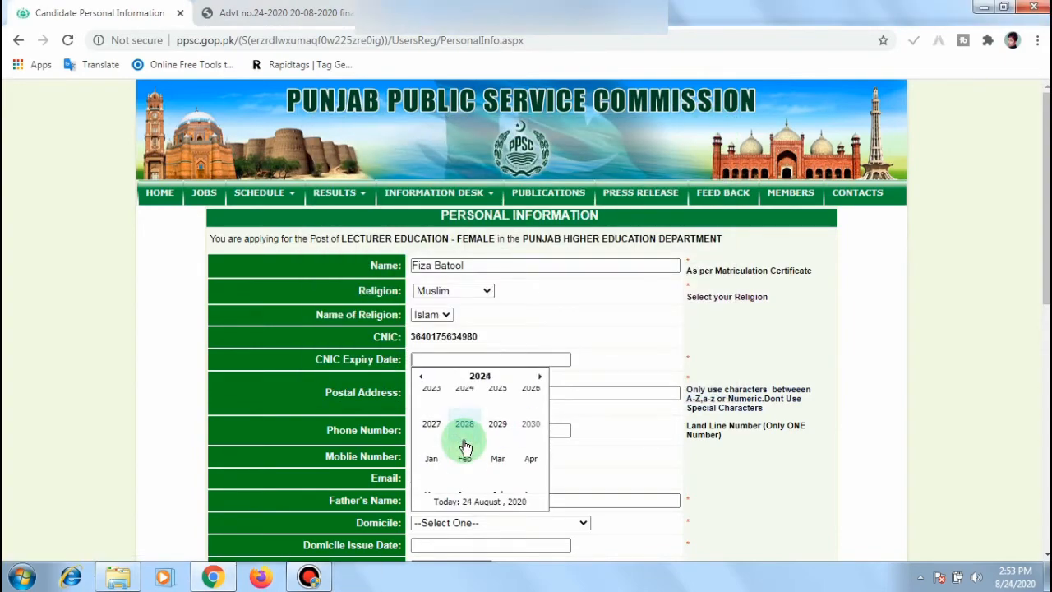
left_click(464, 403)
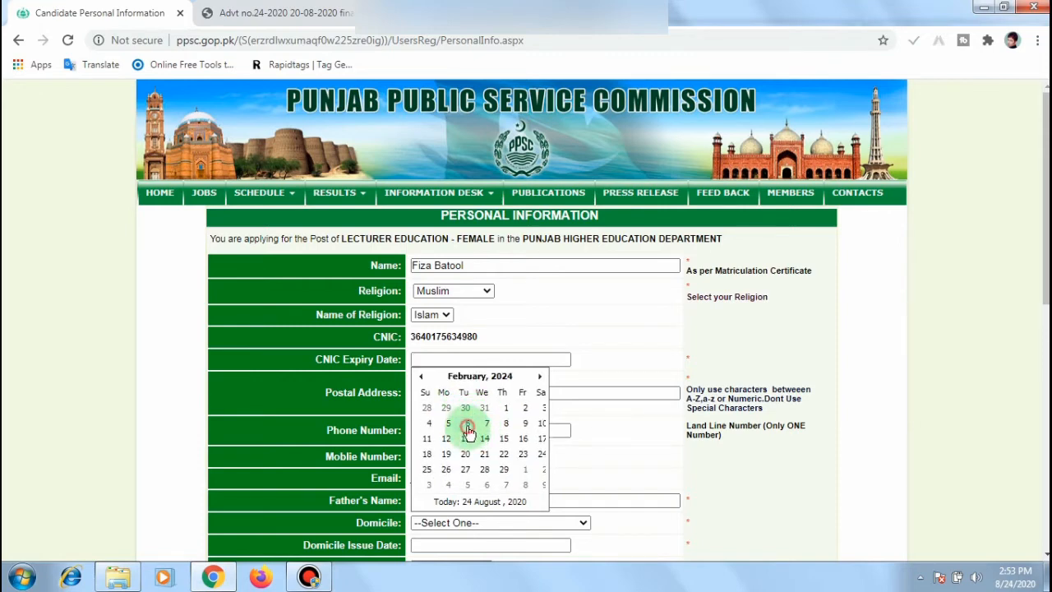
left_click(465, 425)
Step: Enter the postal address, landline phone number and father's name
left_click(465, 391)
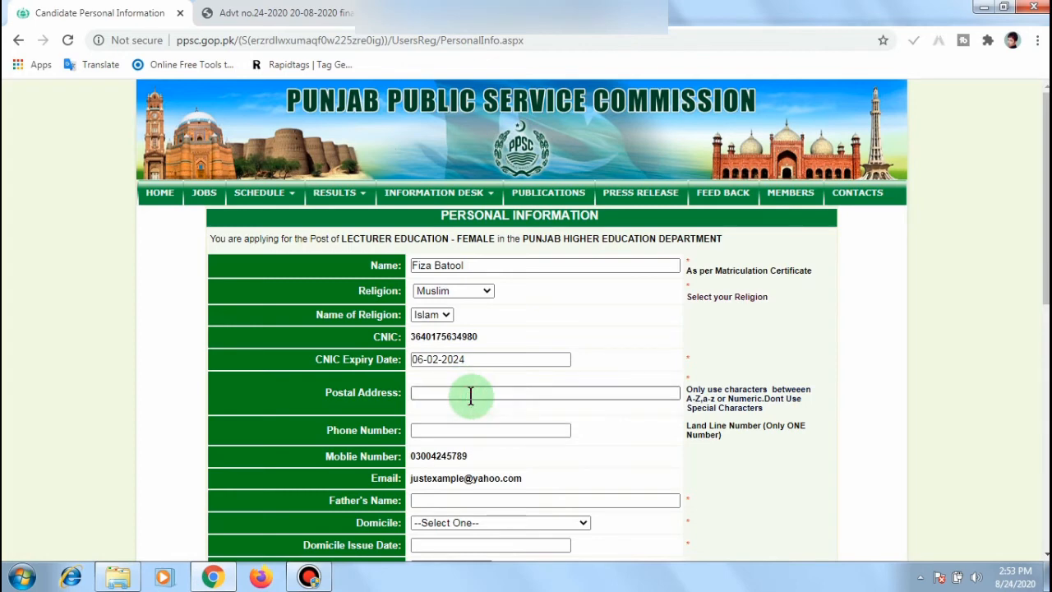
type("example")
type("street")
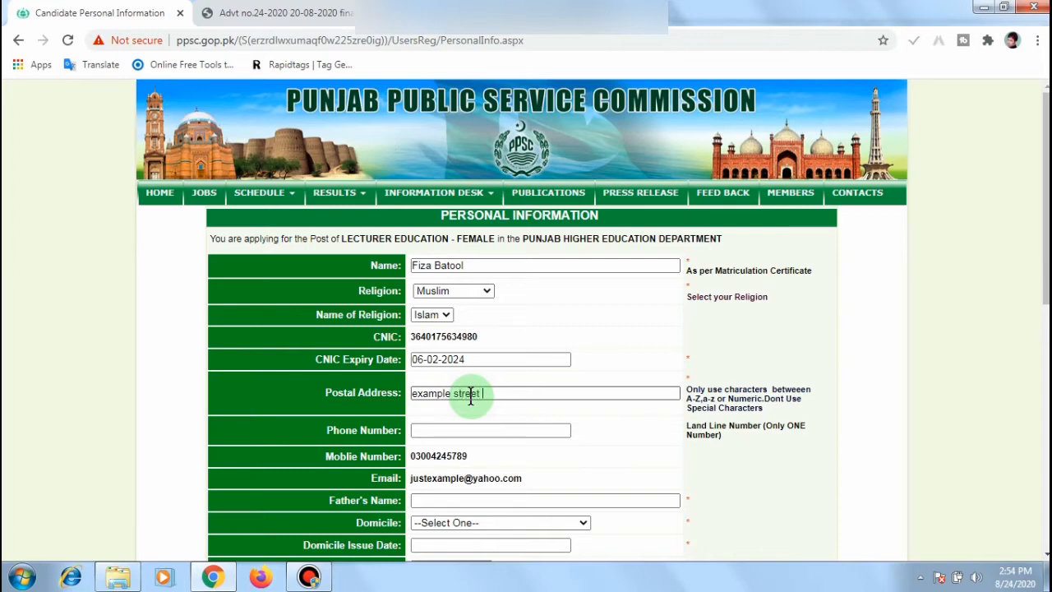
type(" 99")
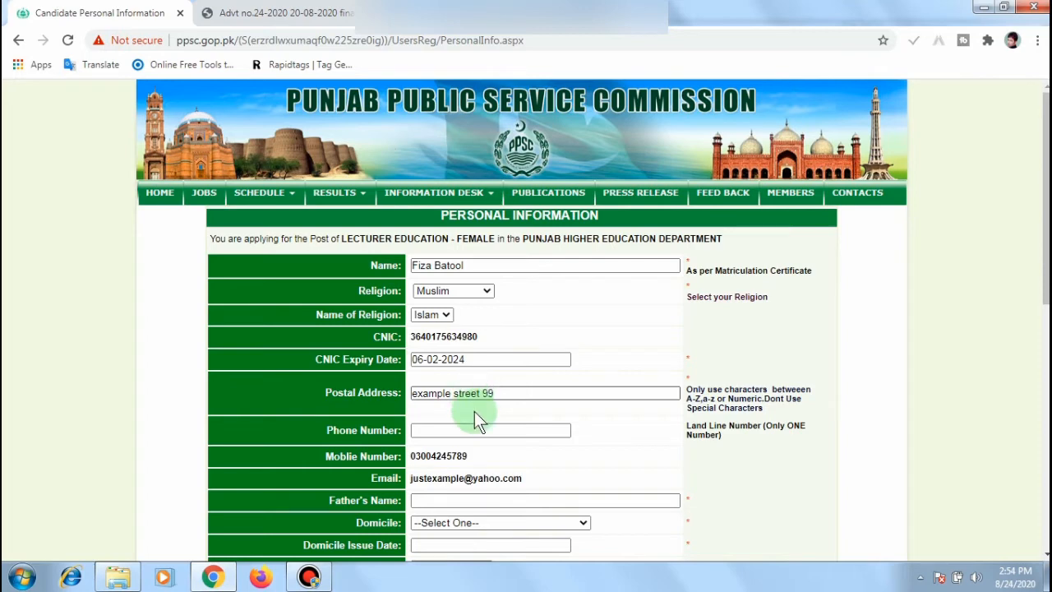
left_click(477, 429)
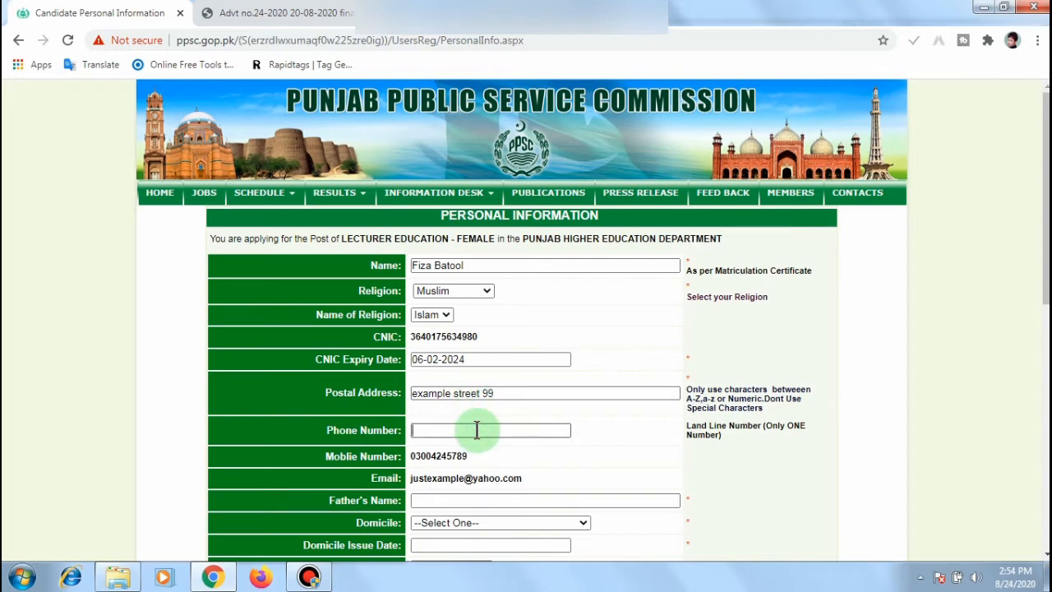
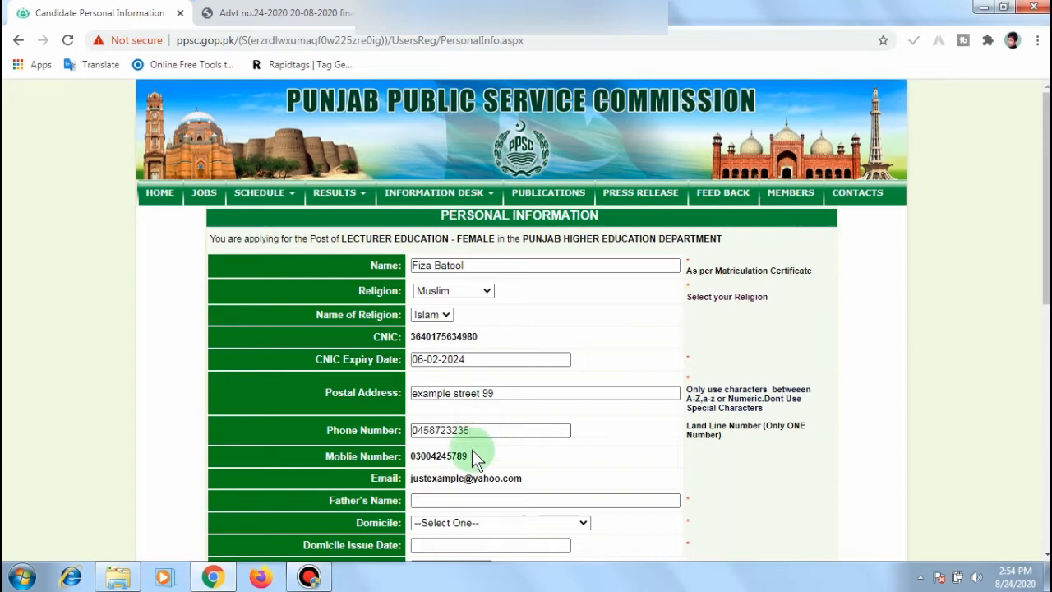
left_click(493, 499)
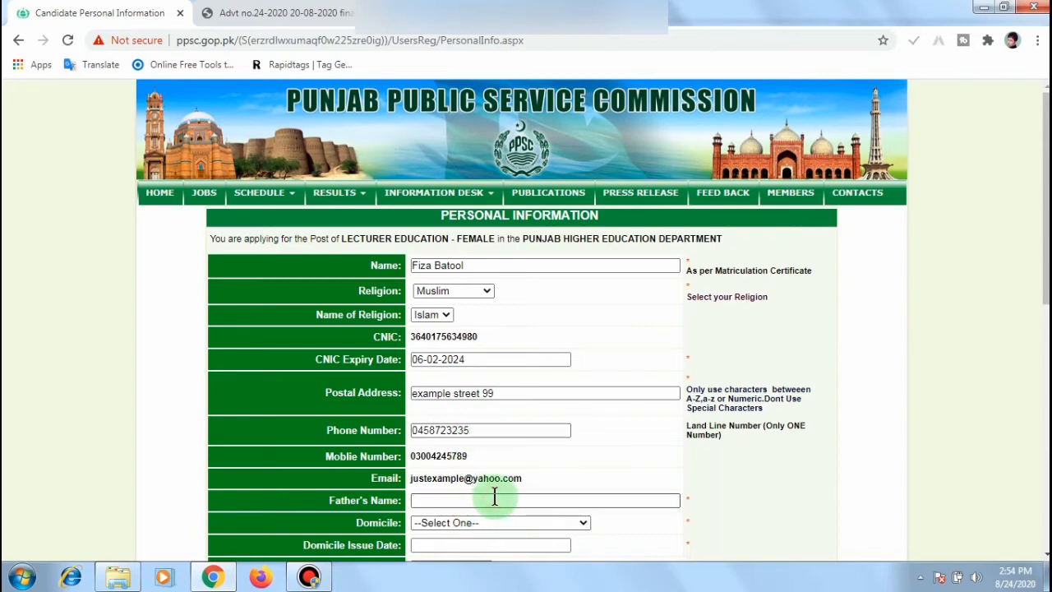
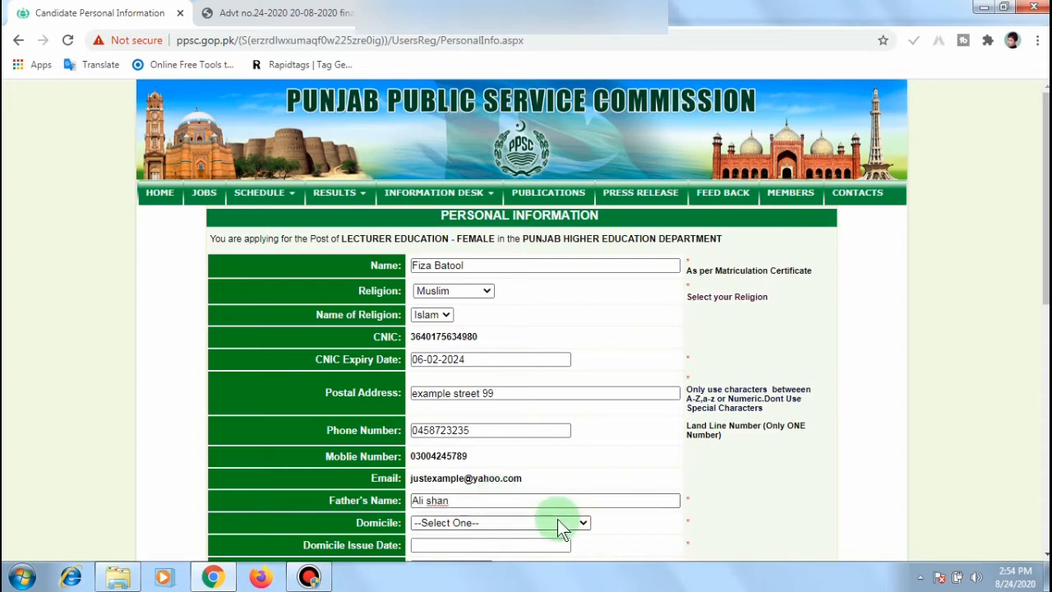
Step: Select Pakpattan as the domicile district
left_click_drag(1046, 226, 1046, 287)
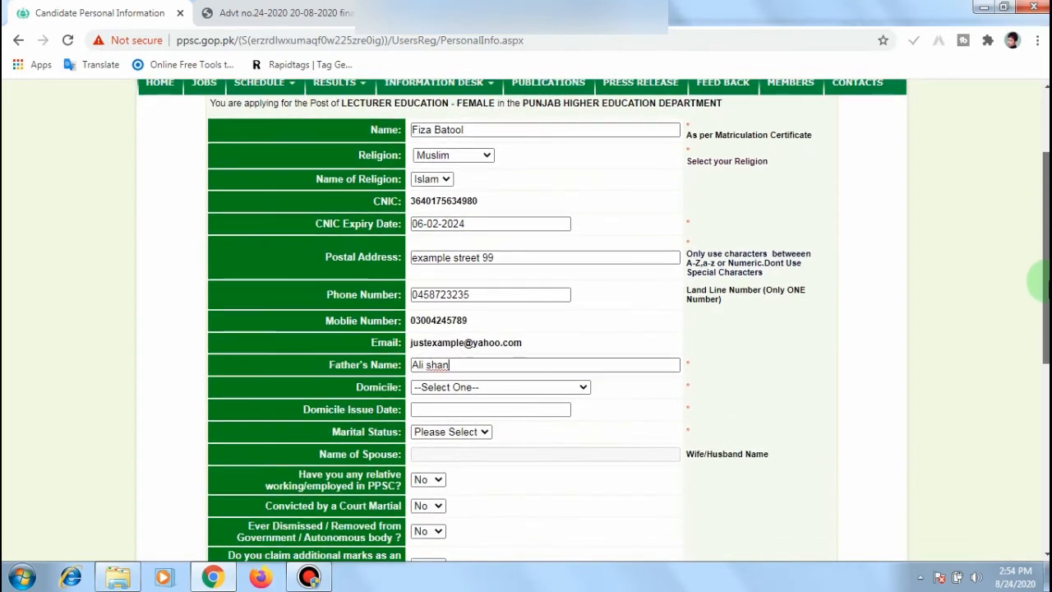
left_click(580, 386)
scroll(475, 248, "down", 1)
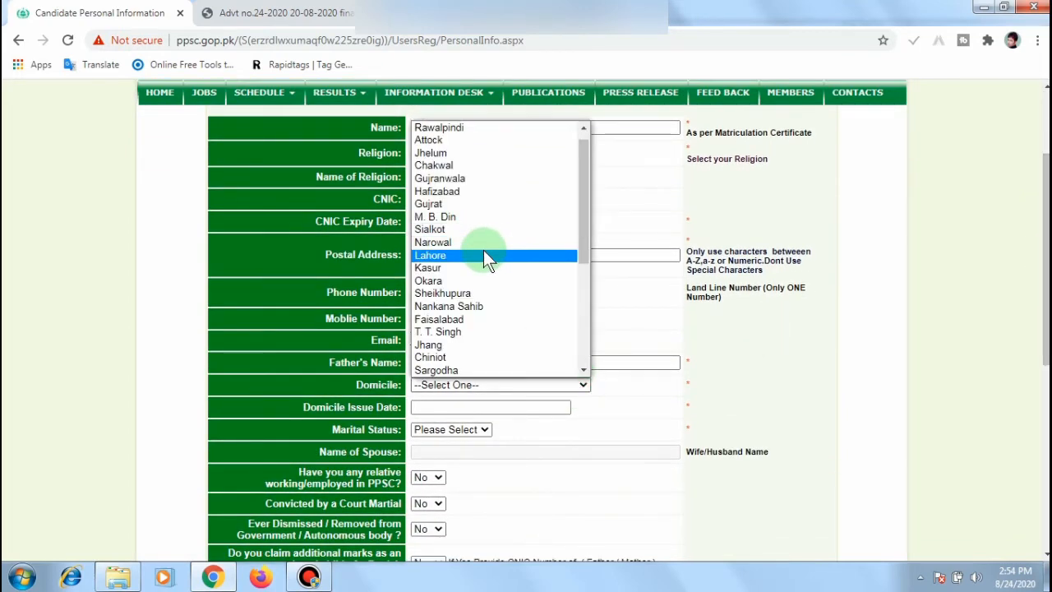
key("p")
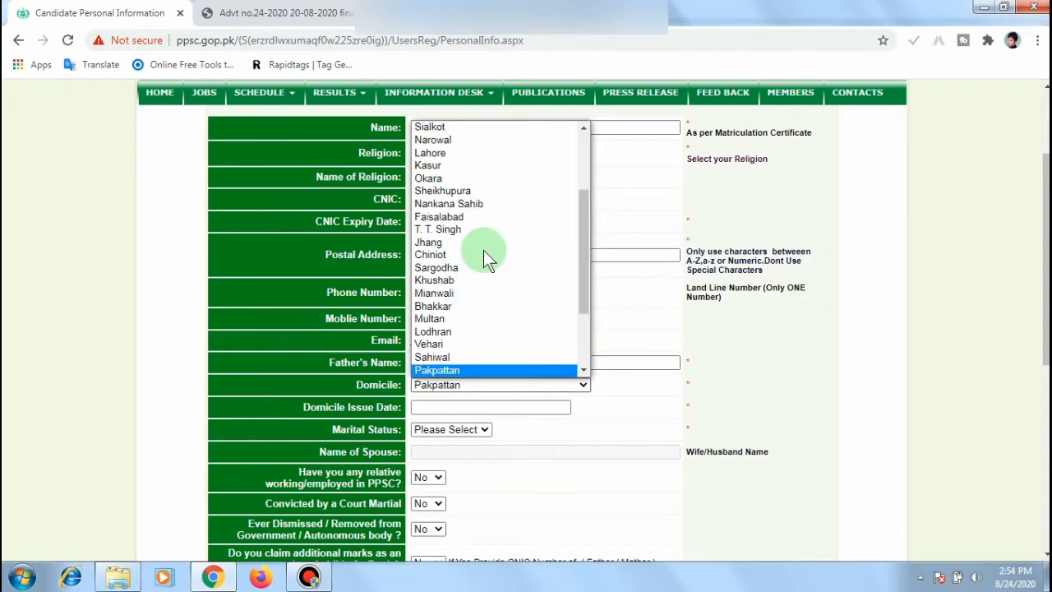
left_click(463, 372)
Step: Set the domicile issue date to 11-02-2009 and marital status to Single
left_click(470, 411)
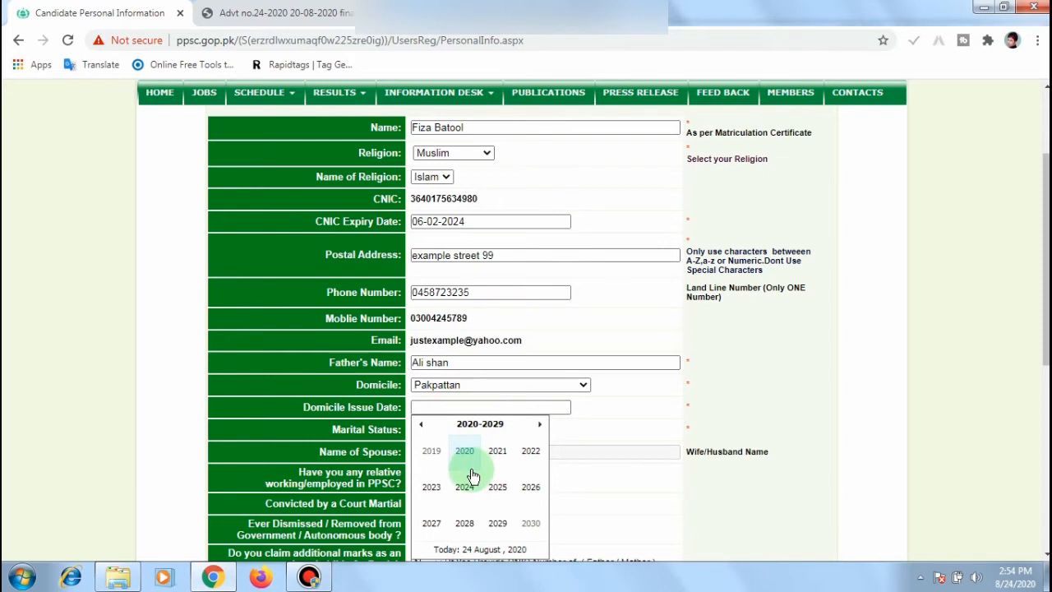
left_click(420, 425)
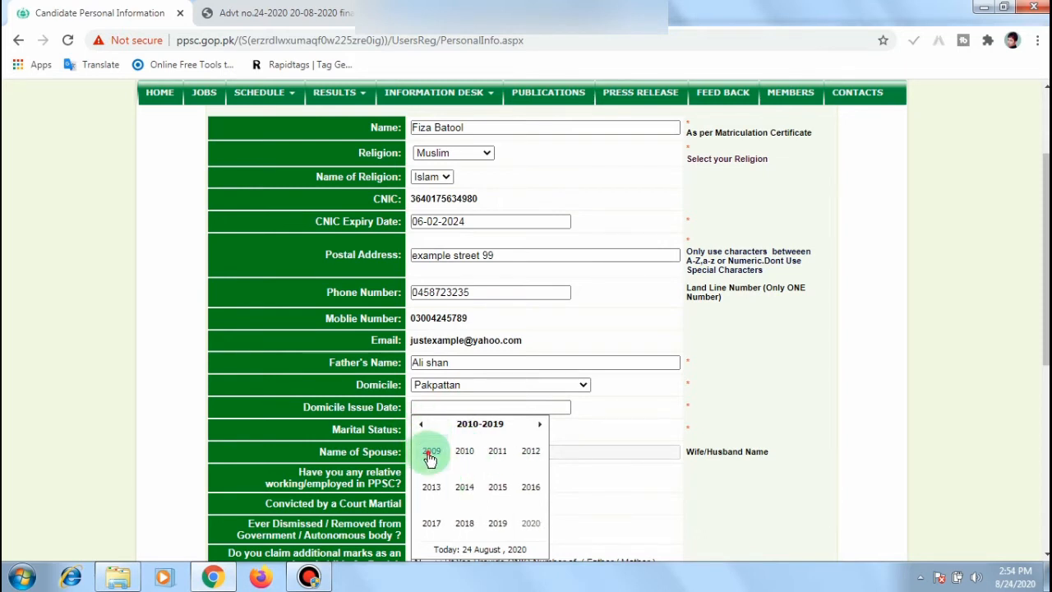
left_click(429, 454)
left_click(464, 453)
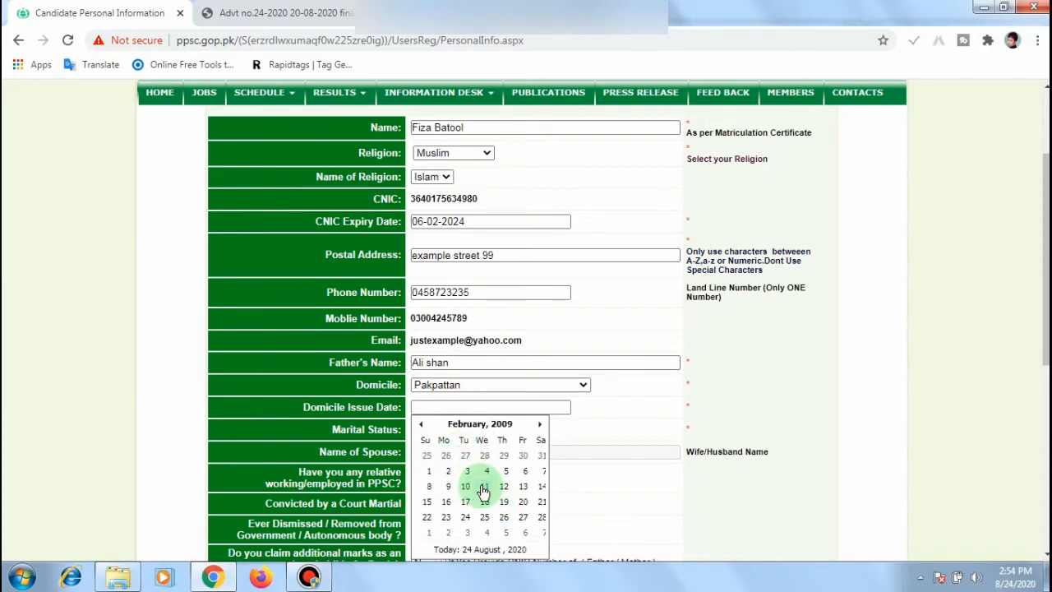
left_click(483, 490)
left_click(482, 431)
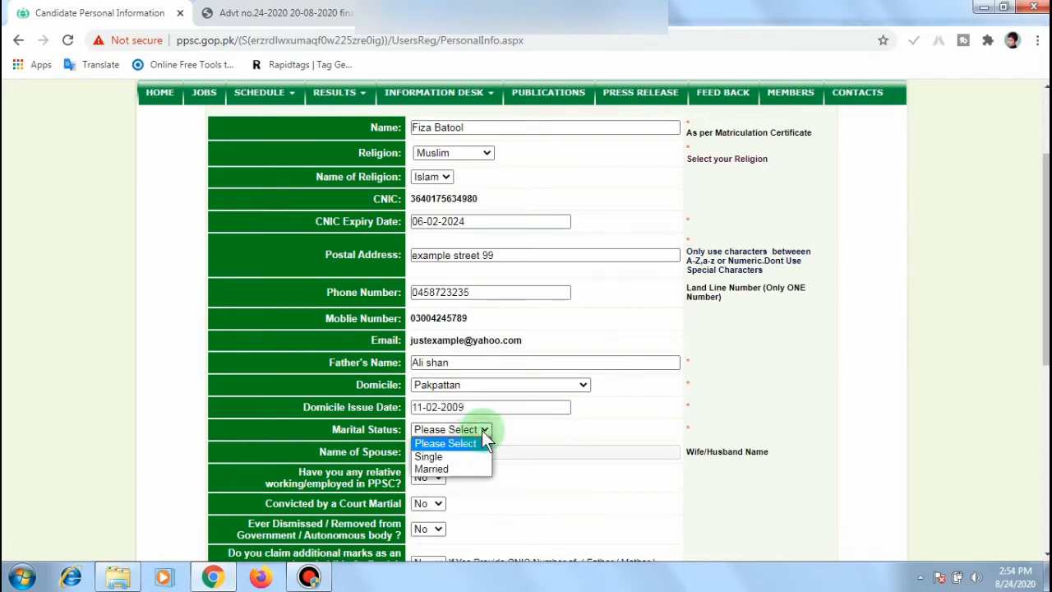
left_click(444, 457)
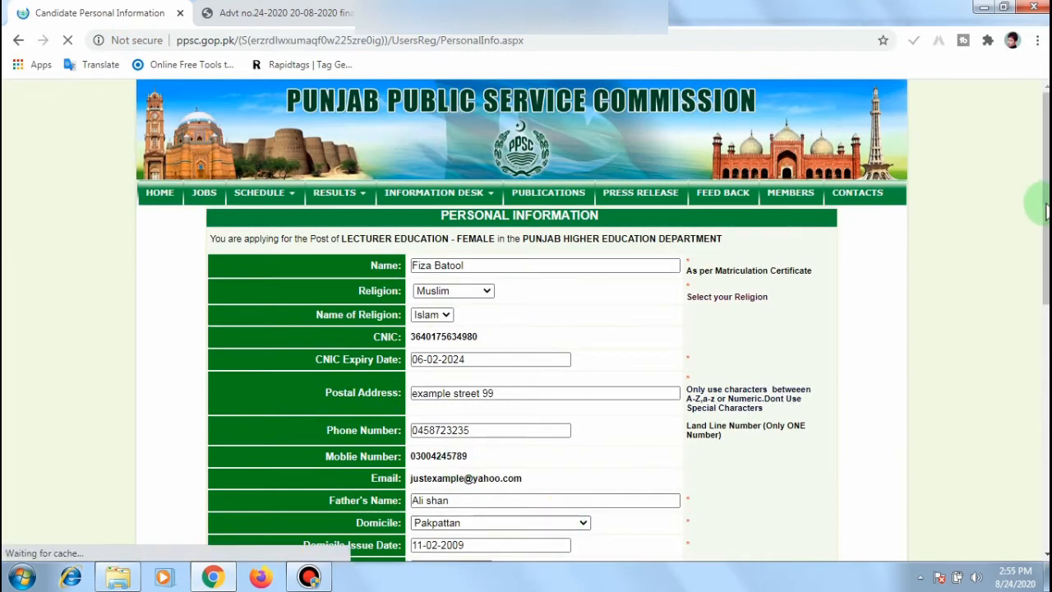
scroll(1040, 216, "down", 2)
scroll(633, 350, "down", 1)
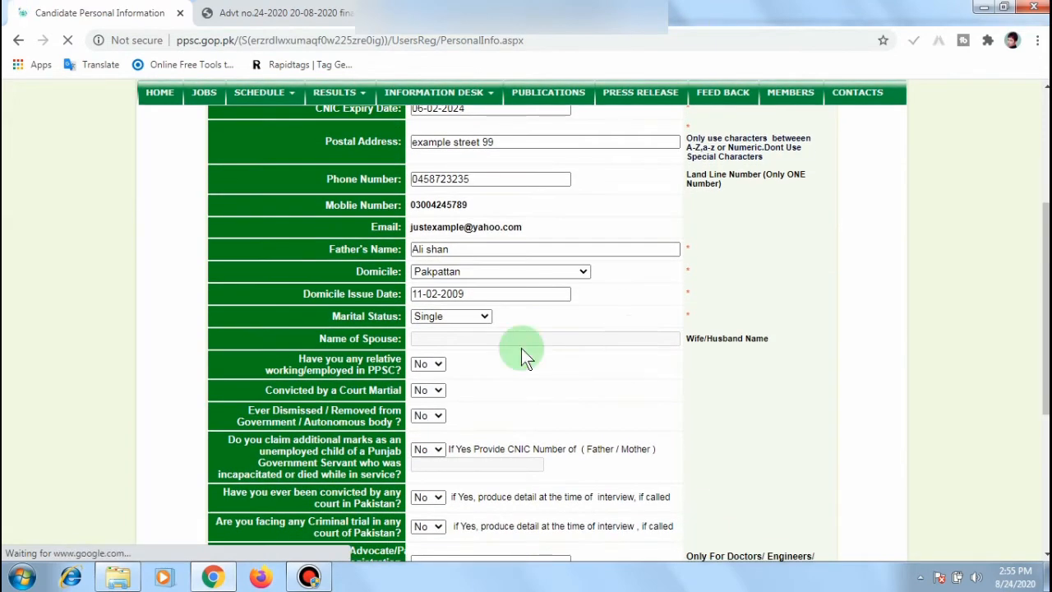
scroll(491, 326, "down", 1)
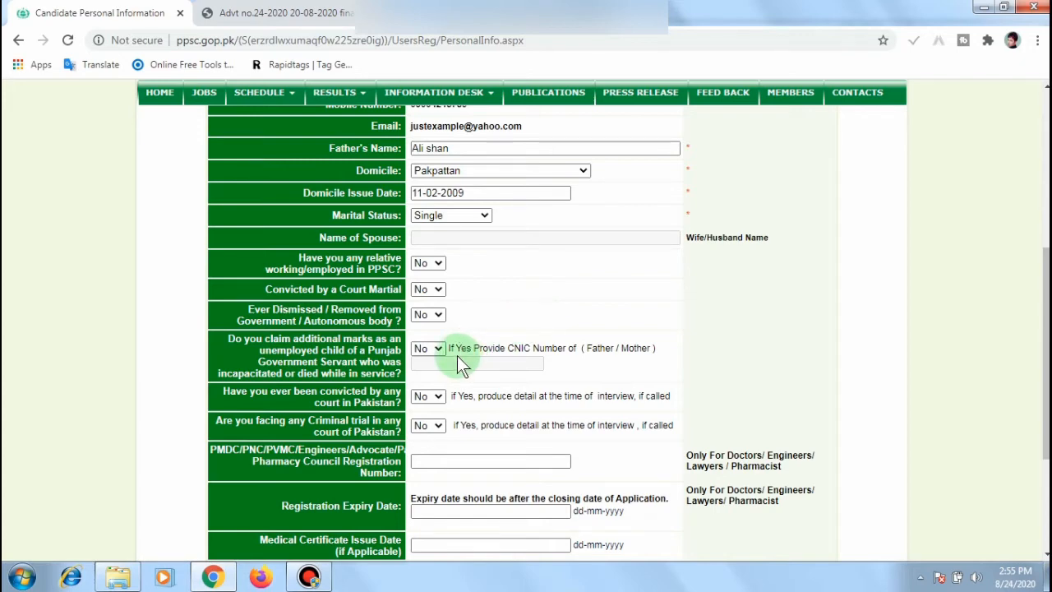
scroll(1042, 279, "down", 1)
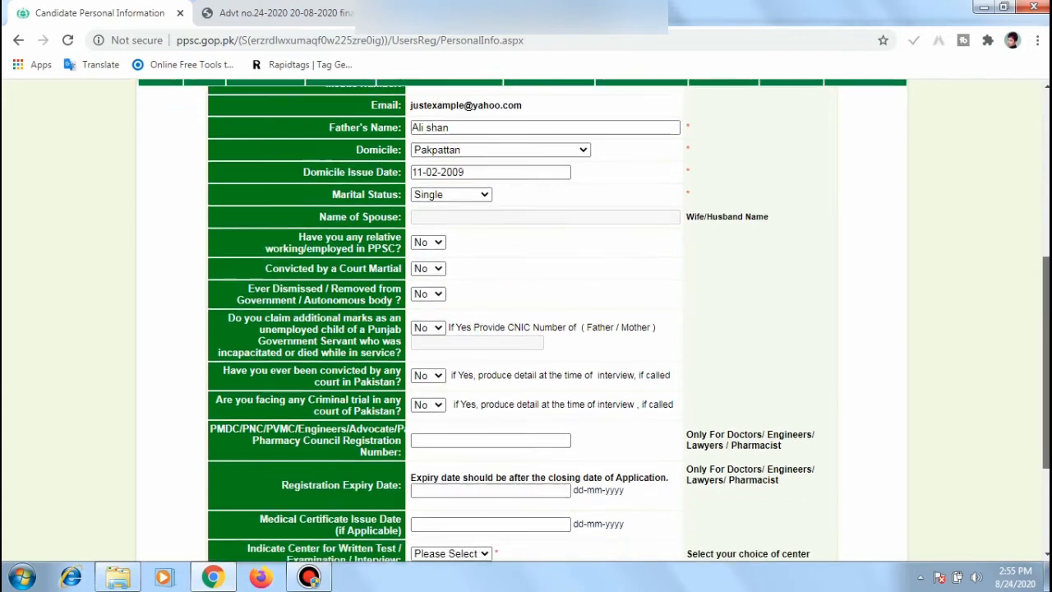
scroll(1045, 280, "down", 2)
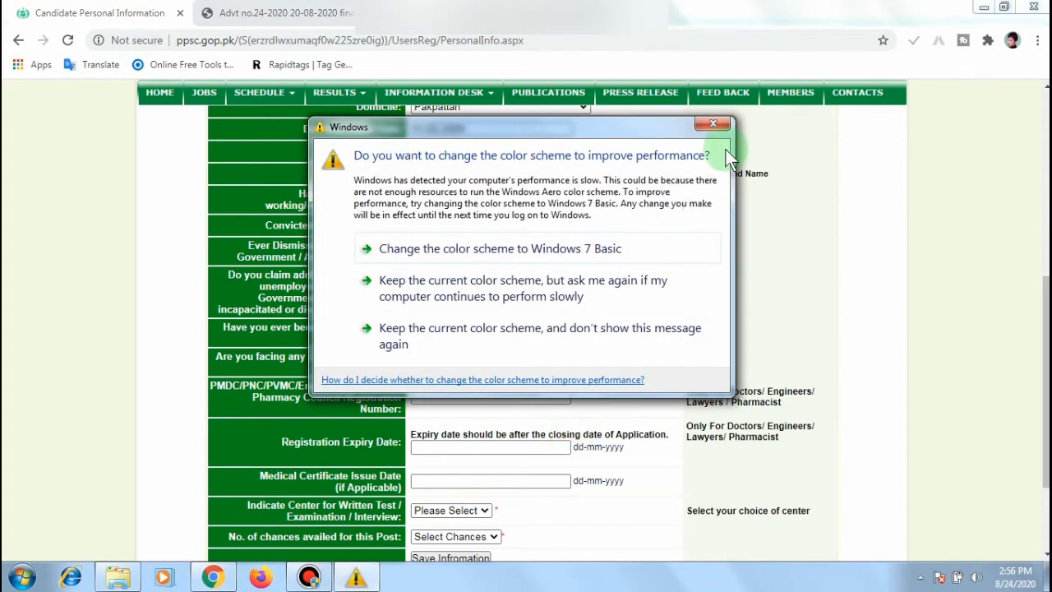
left_click(713, 125)
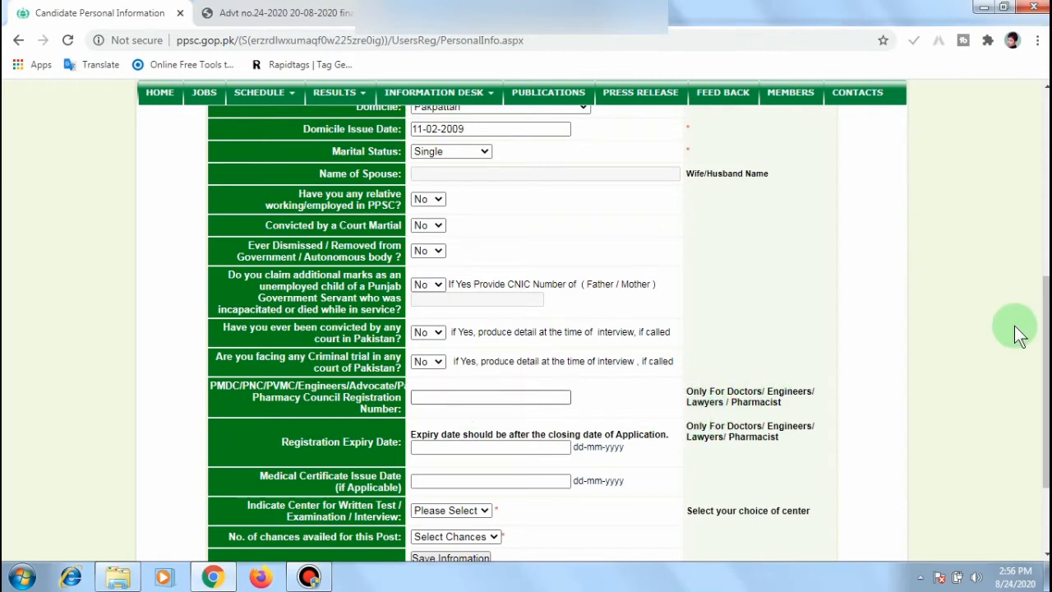
left_click_drag(1046, 382, 1046, 444)
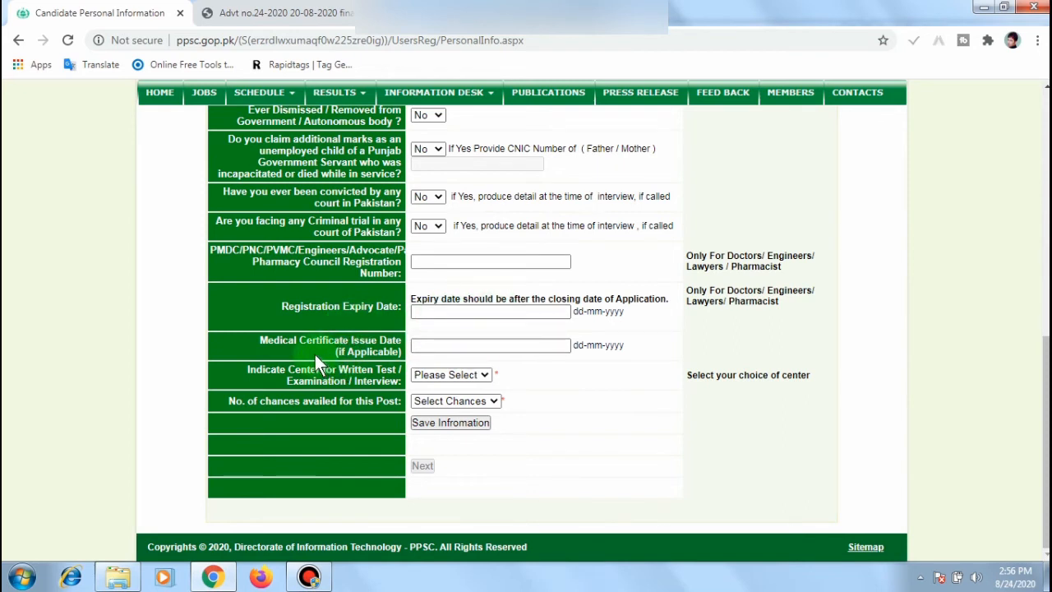
Step: Choose Lahore as the written test centre
left_click(484, 374)
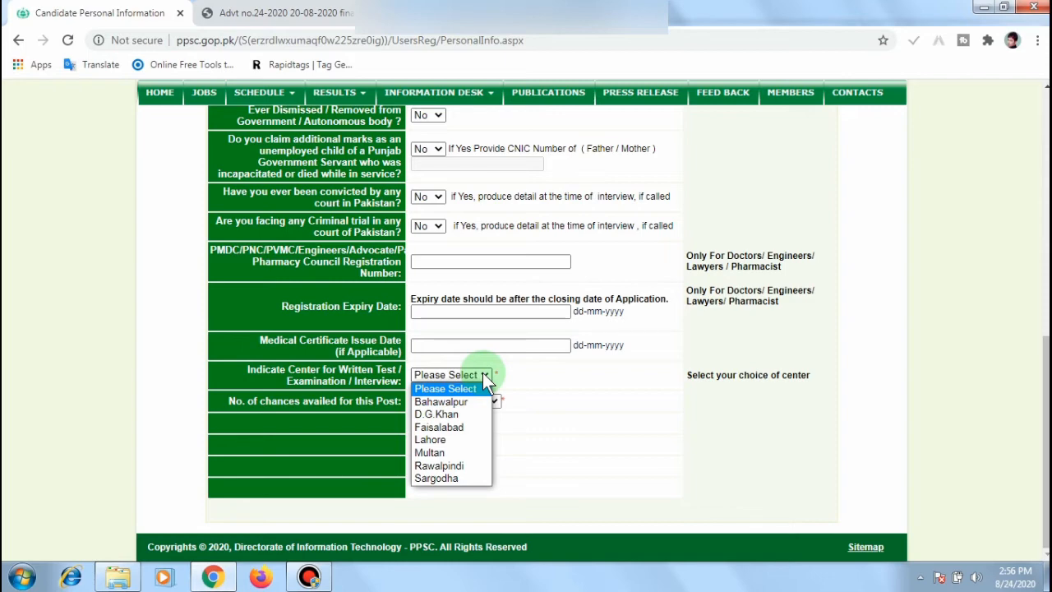
left_click(443, 442)
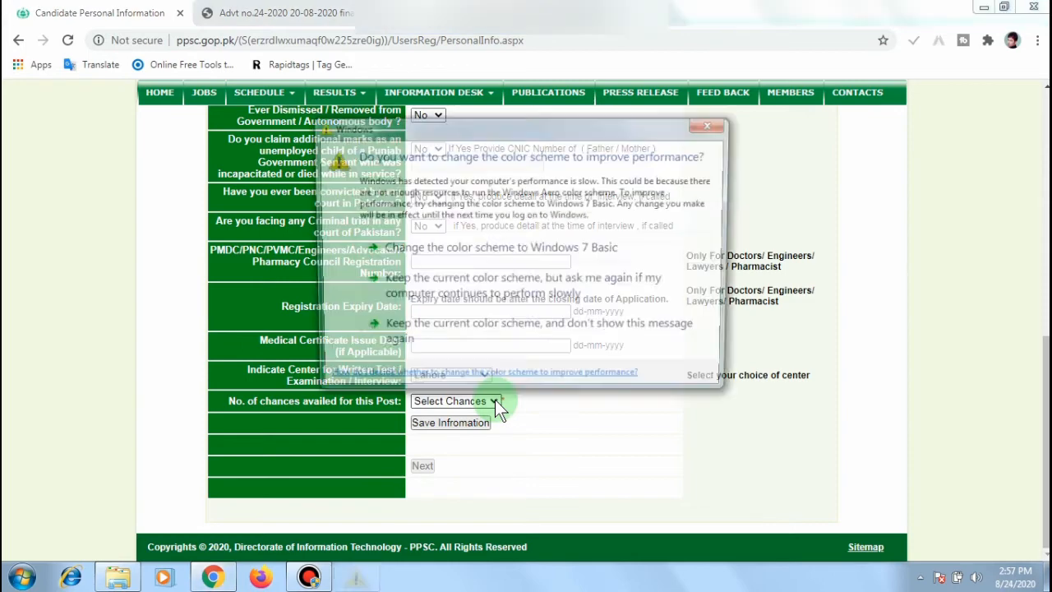
left_click(712, 124)
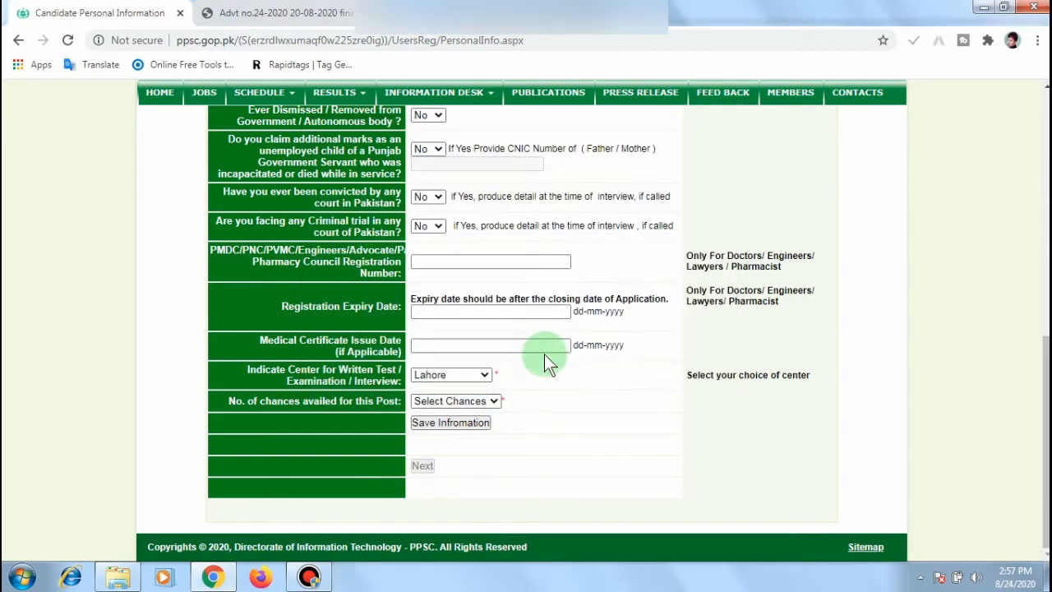
Step: Set chances availed to 0, save the personal information, and continue
left_click(499, 402)
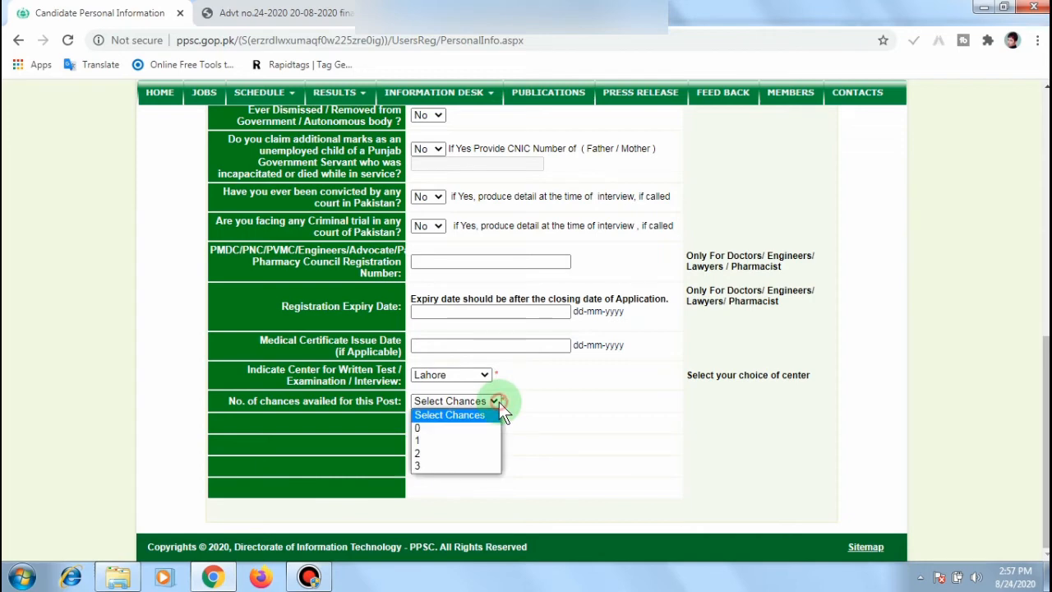
left_click(460, 428)
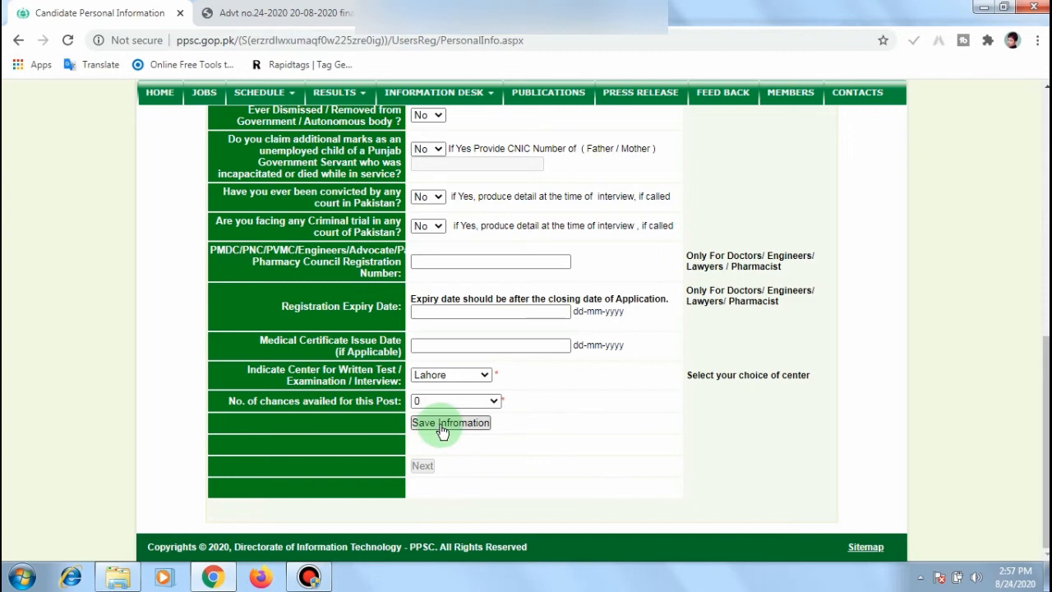
left_click(442, 429)
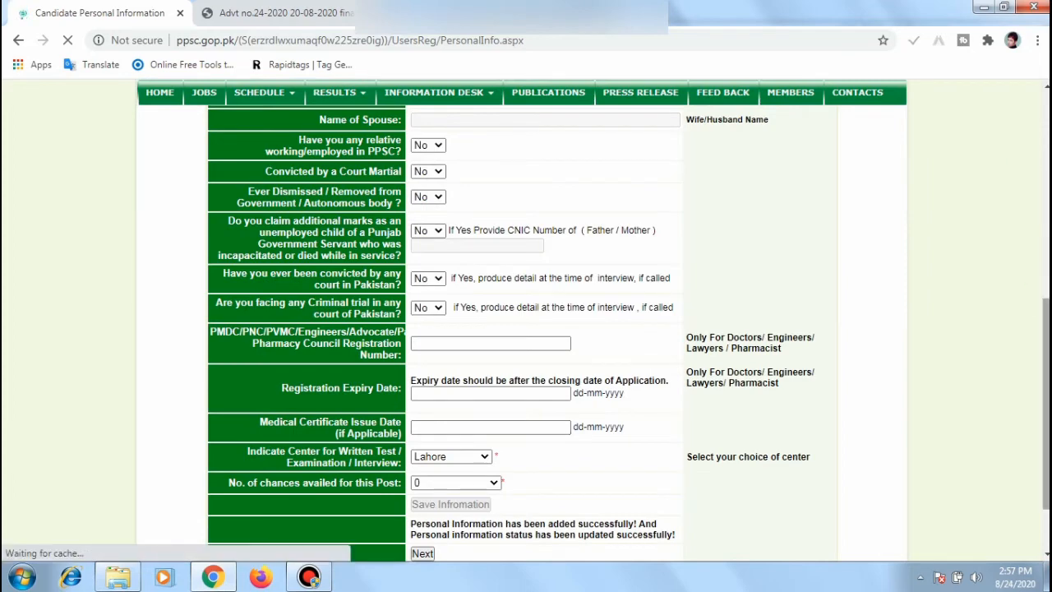
left_click_drag(1046, 403, 1046, 432)
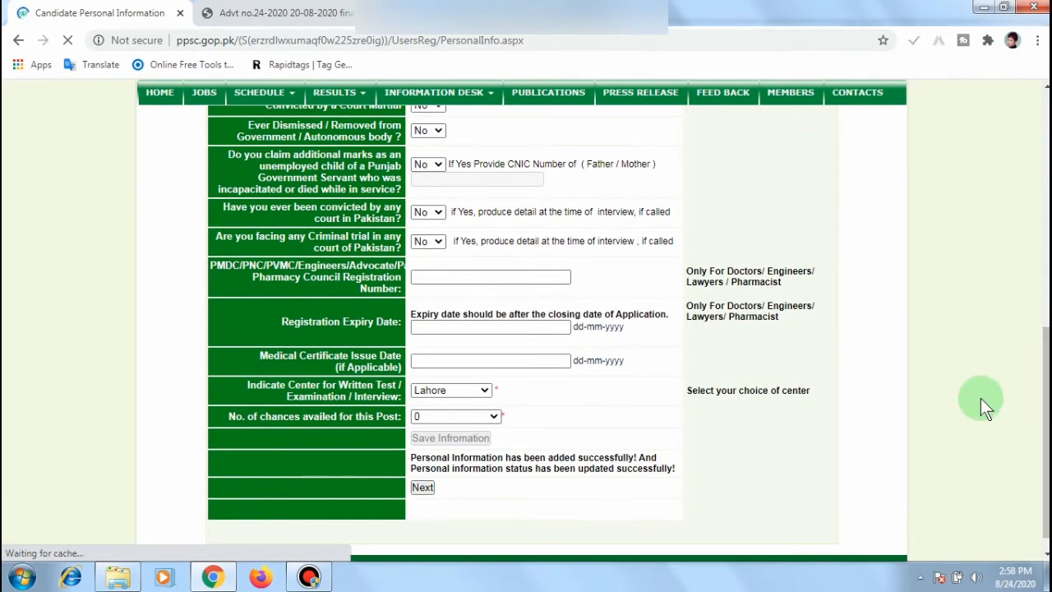
left_click_drag(1046, 381, 1046, 401)
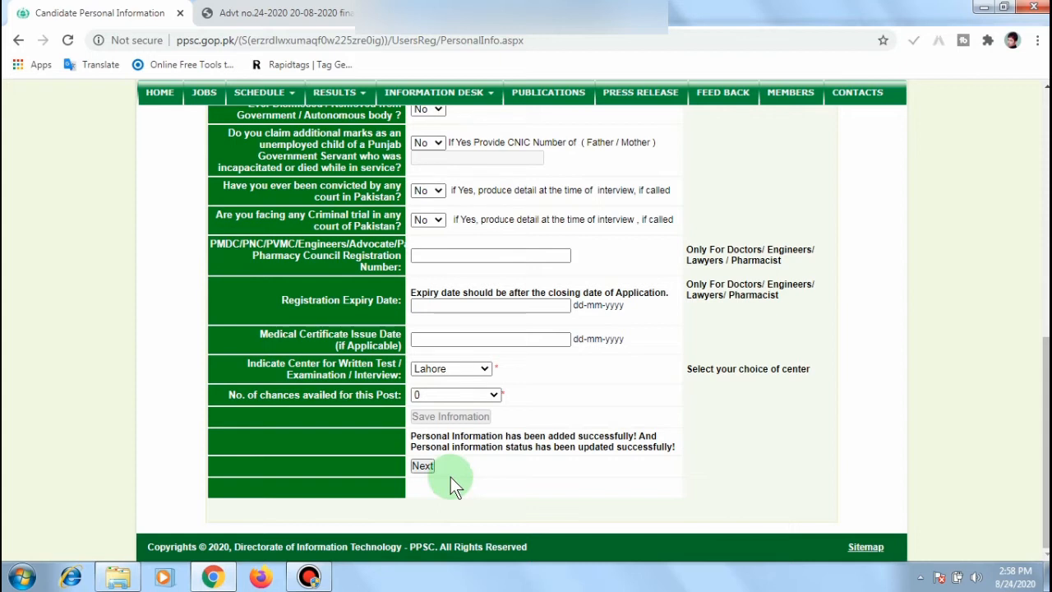
left_click(424, 467)
Step: Return to the Application Profile and start adding the Education Record
left_click(424, 468)
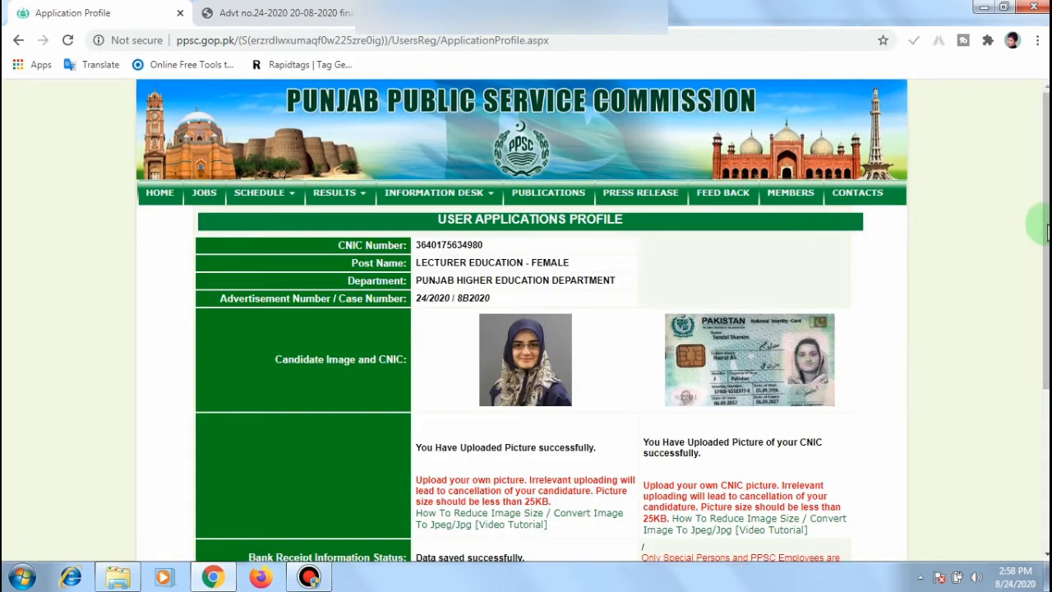
scroll(1036, 230, "down", 3)
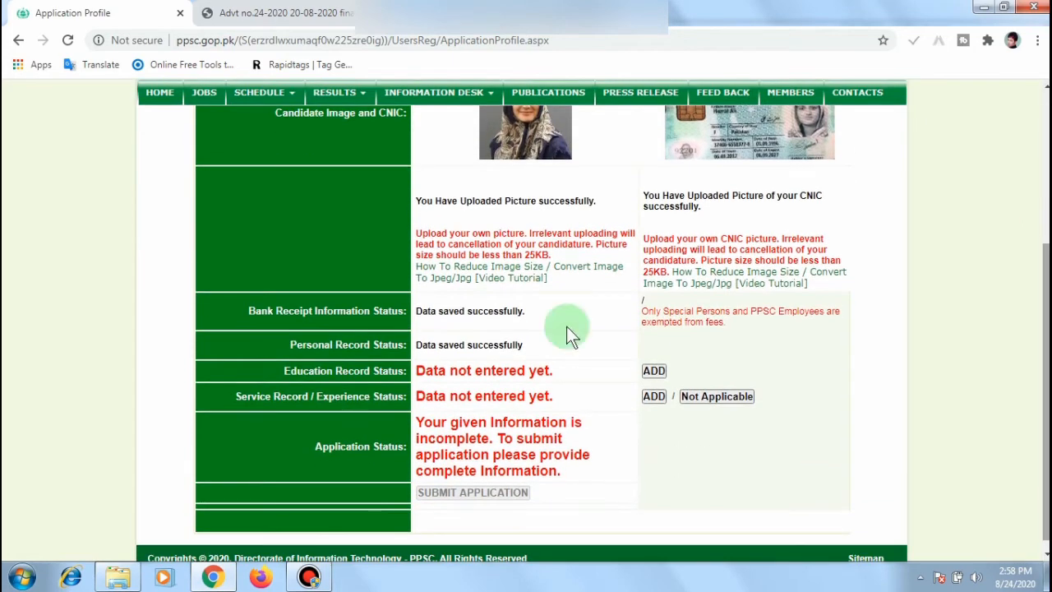
left_click(656, 370)
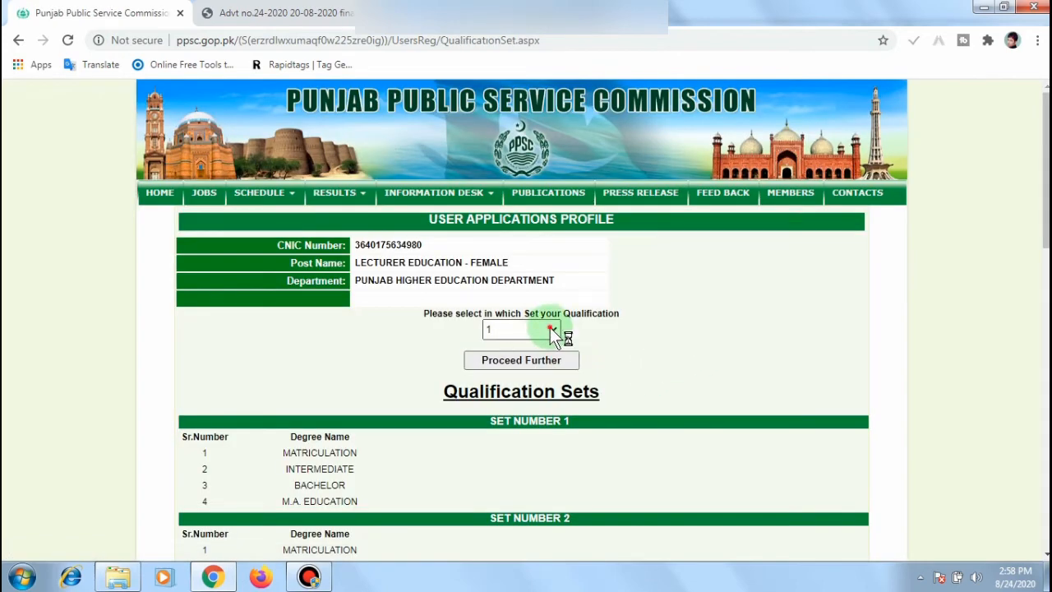
Step: Keep qualification Set Number 1 selected in the set dropdown
left_click(550, 327)
left_click(550, 327)
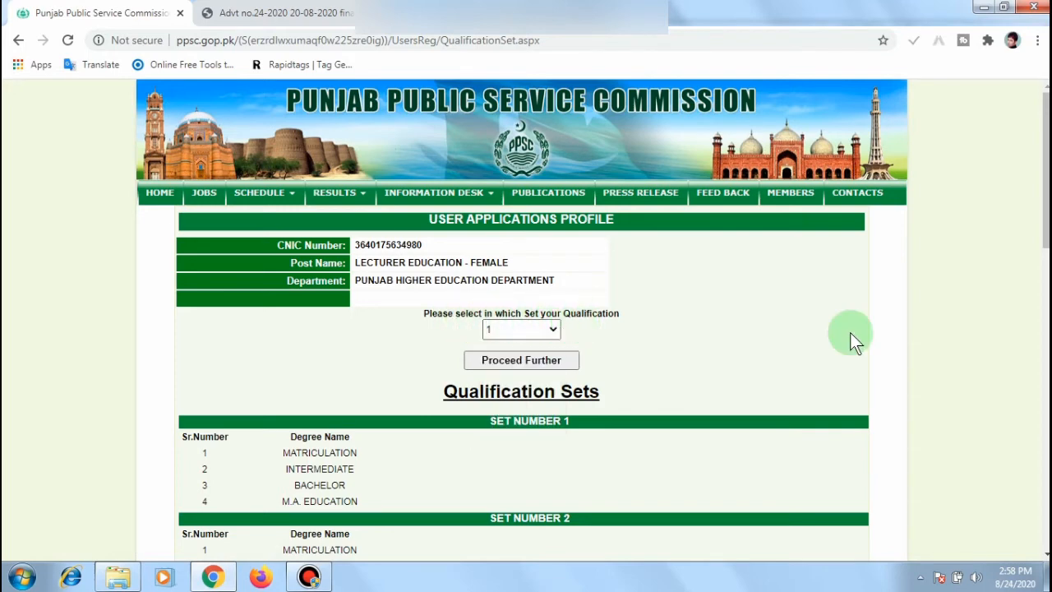
scroll(1046, 246, "down", 3)
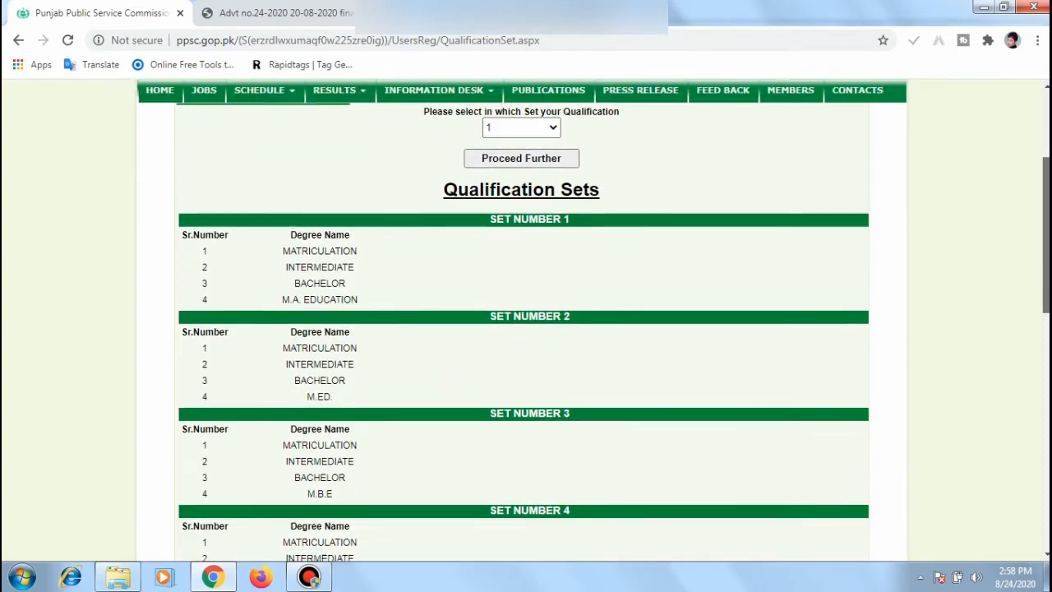
scroll(1045, 246, "down", 4)
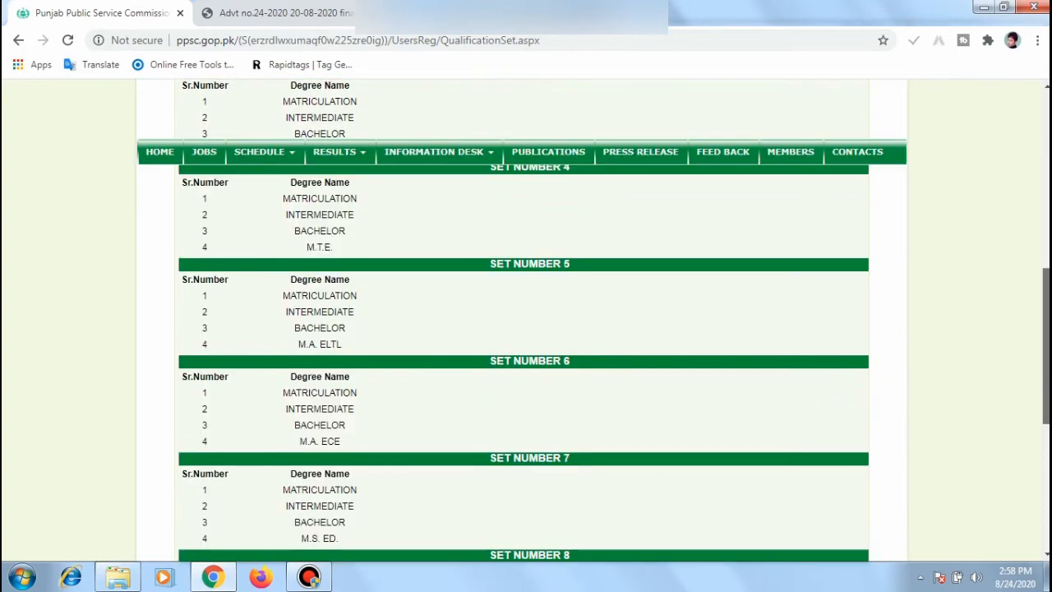
scroll(1046, 265, "up", 5)
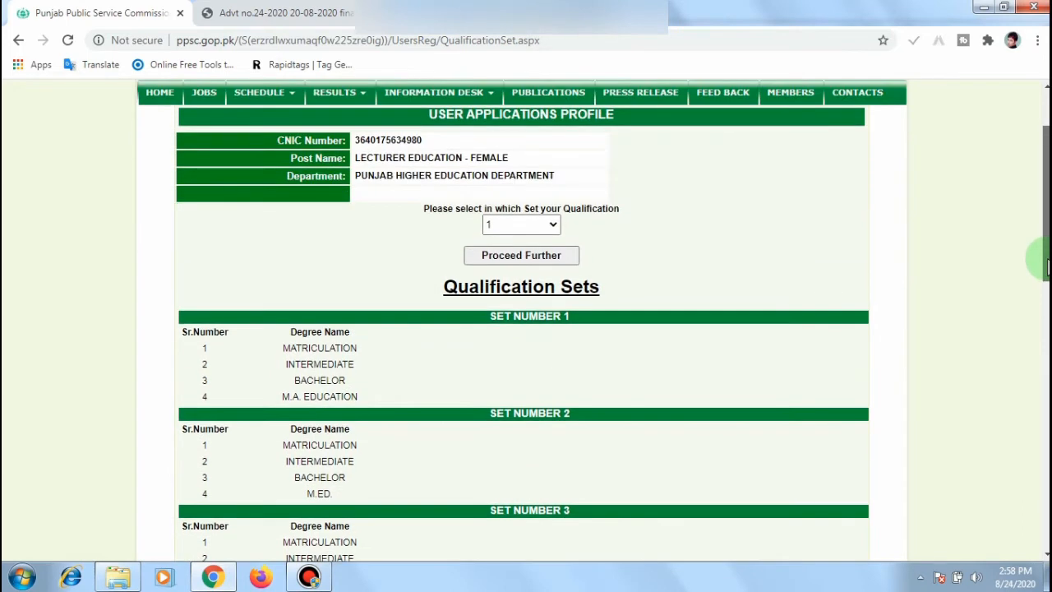
left_click(551, 226)
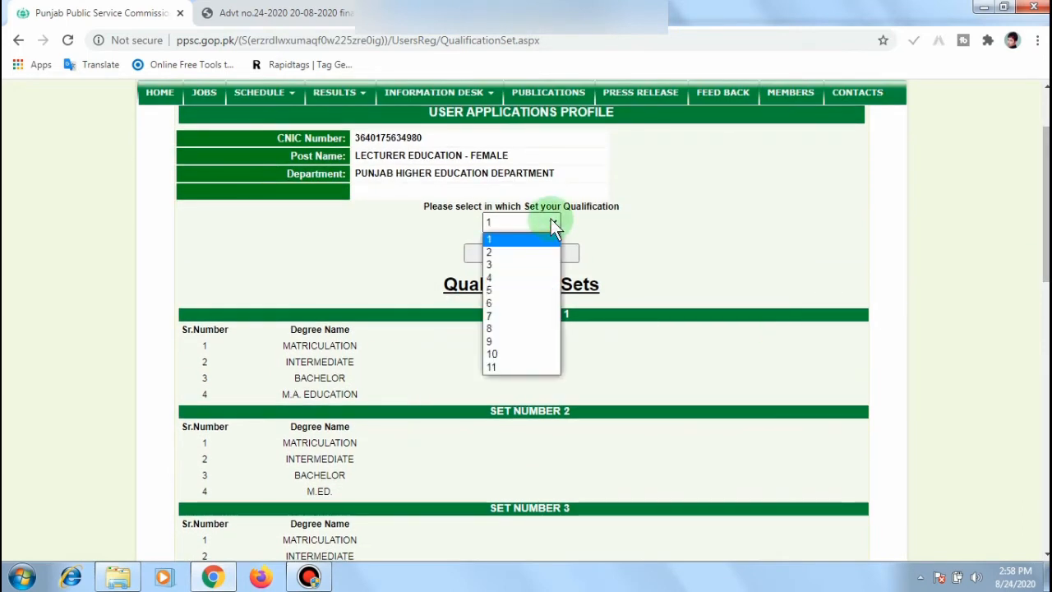
left_click(550, 222)
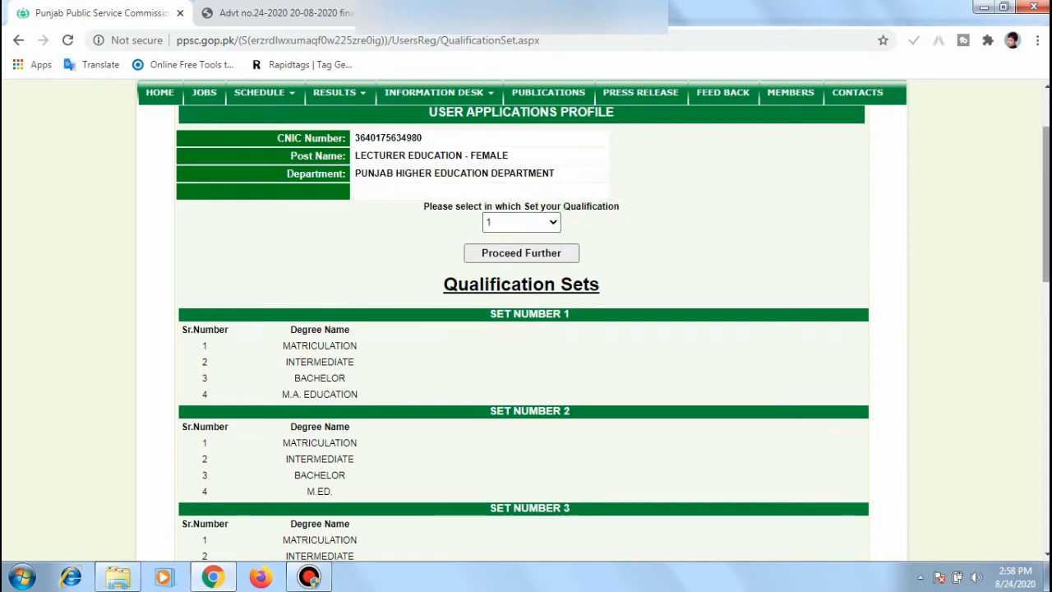
left_click_drag(1046, 205, 1046, 262)
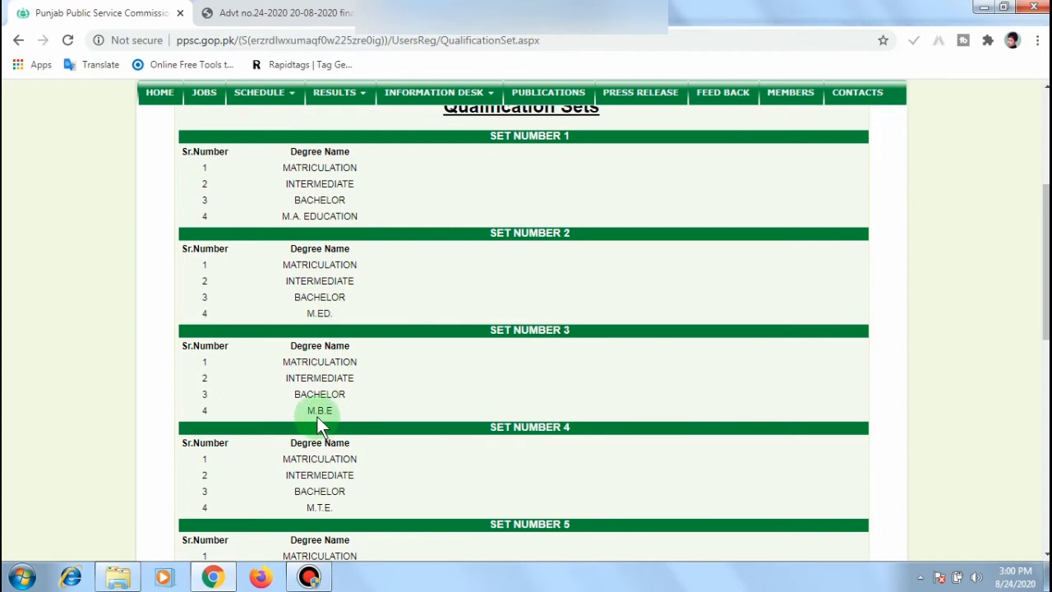
left_click_drag(1047, 263, 1045, 138)
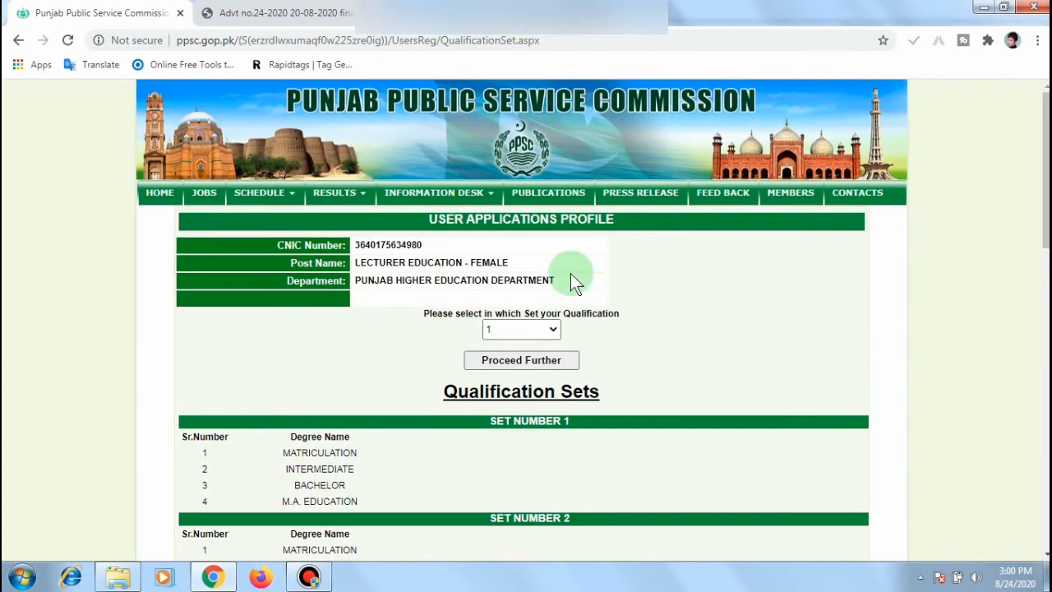
Step: Proceed with Set 1 and confirm it to open the Education Details form
left_click(554, 332)
left_click(512, 342)
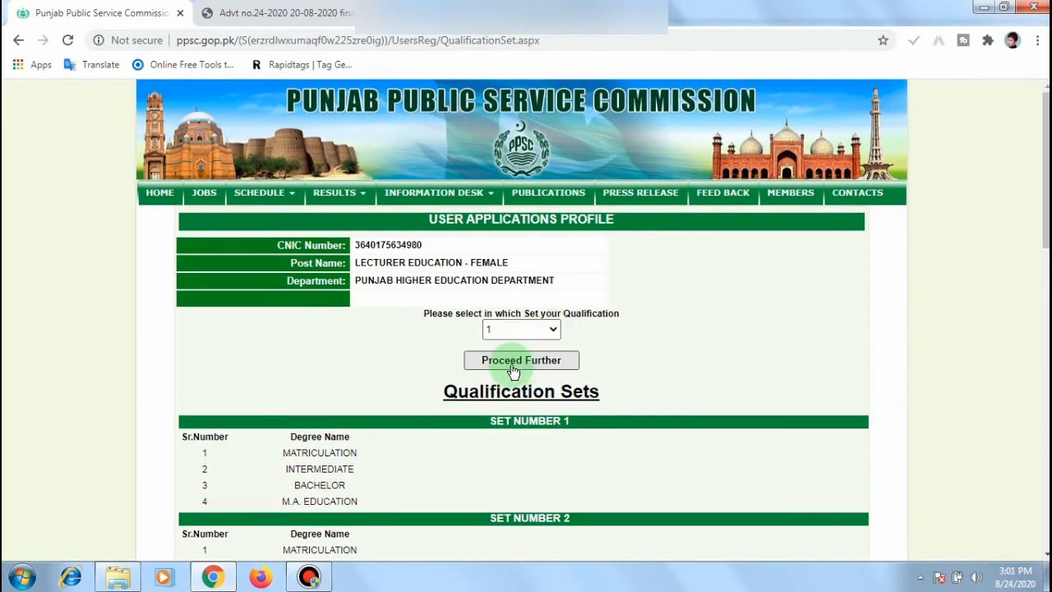
left_click(514, 368)
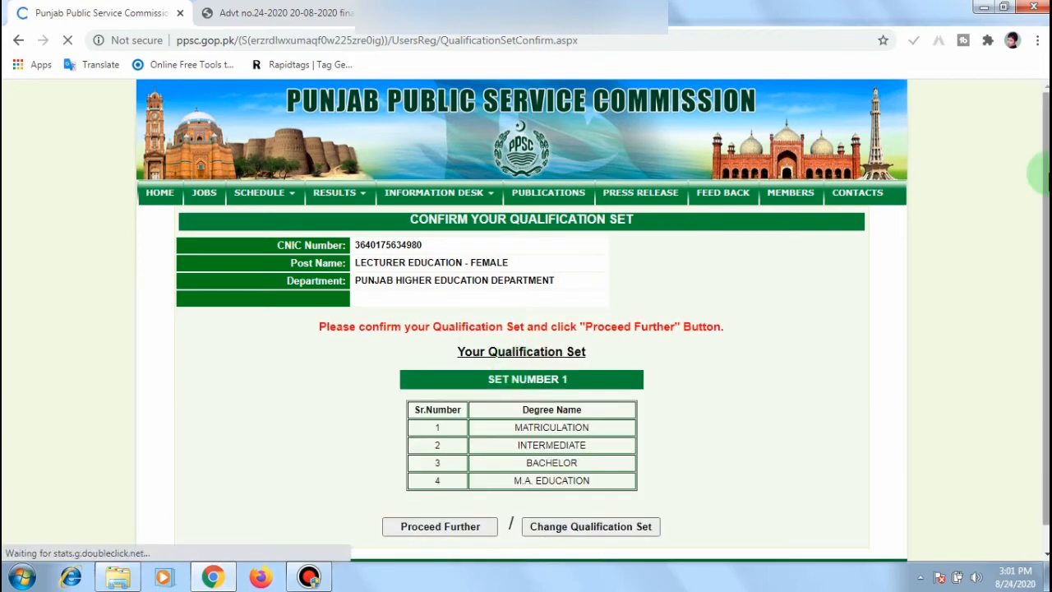
left_click_drag(1046, 174, 1046, 199)
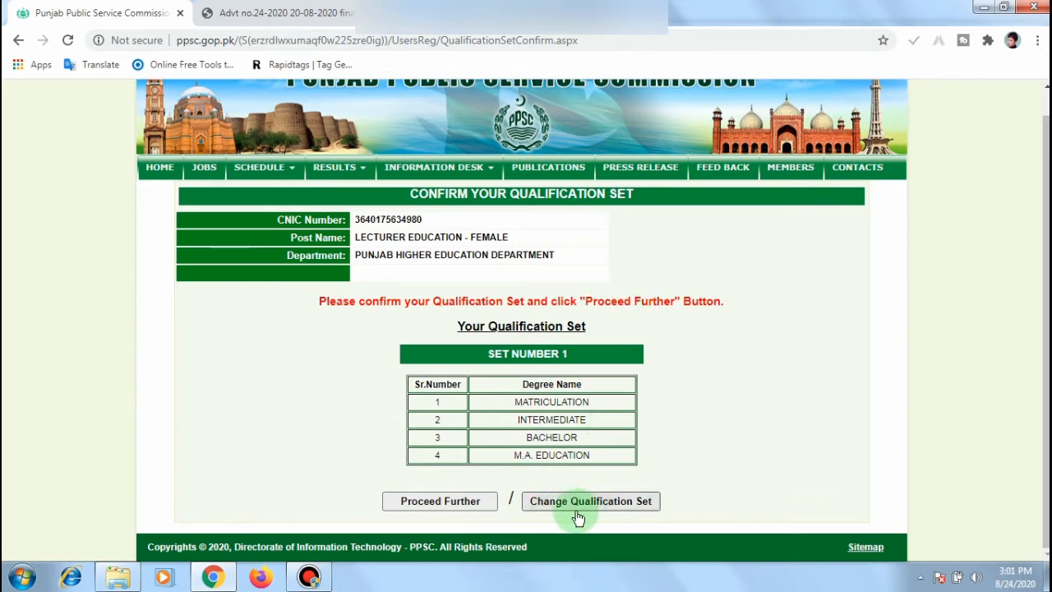
left_click(436, 511)
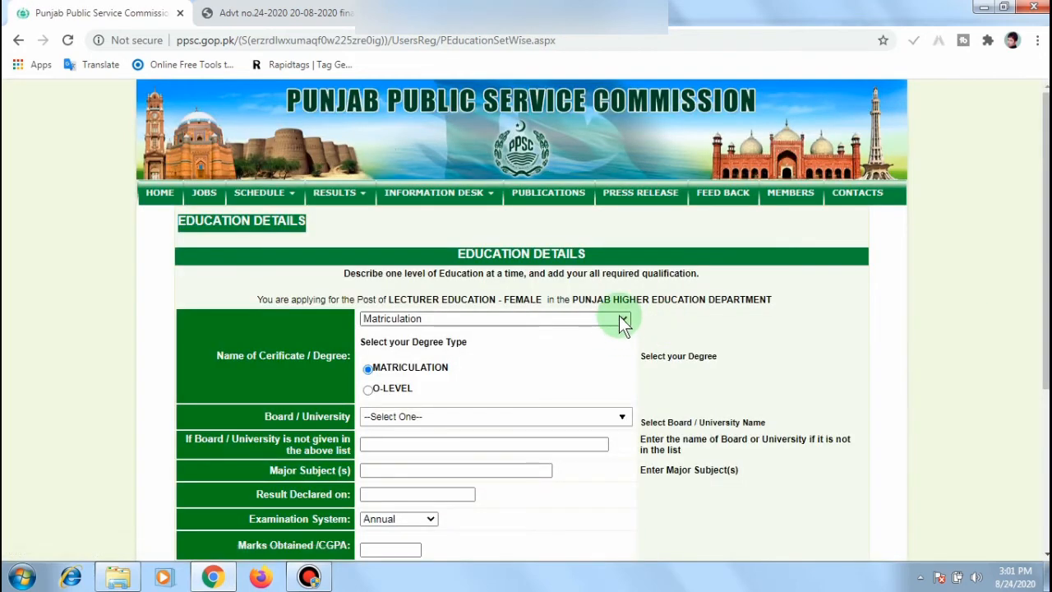
Step: Choose B.I.S.E Lahore as the Matriculation board and enter Arts as the major subject
left_click(521, 418)
scroll(521, 425, "down", 1)
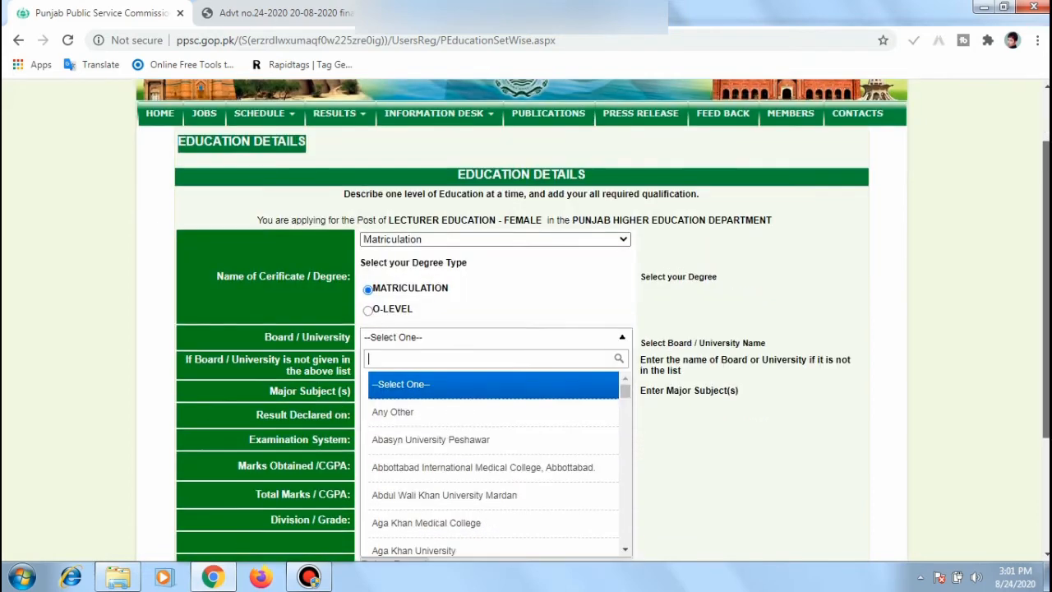
scroll(571, 348, "down", 1)
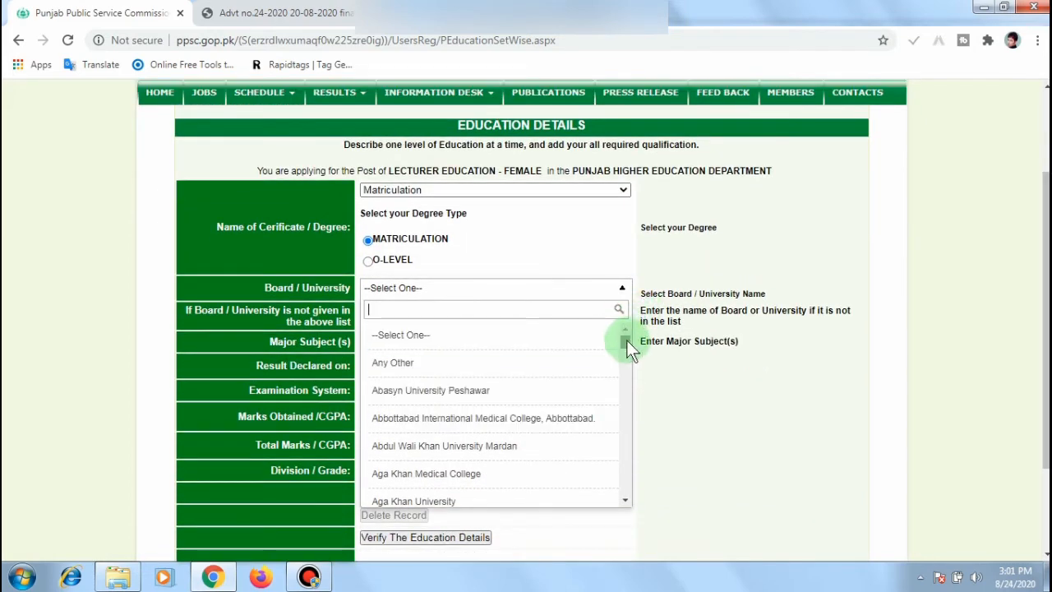
left_click_drag(627, 340, 626, 356)
left_click(475, 383)
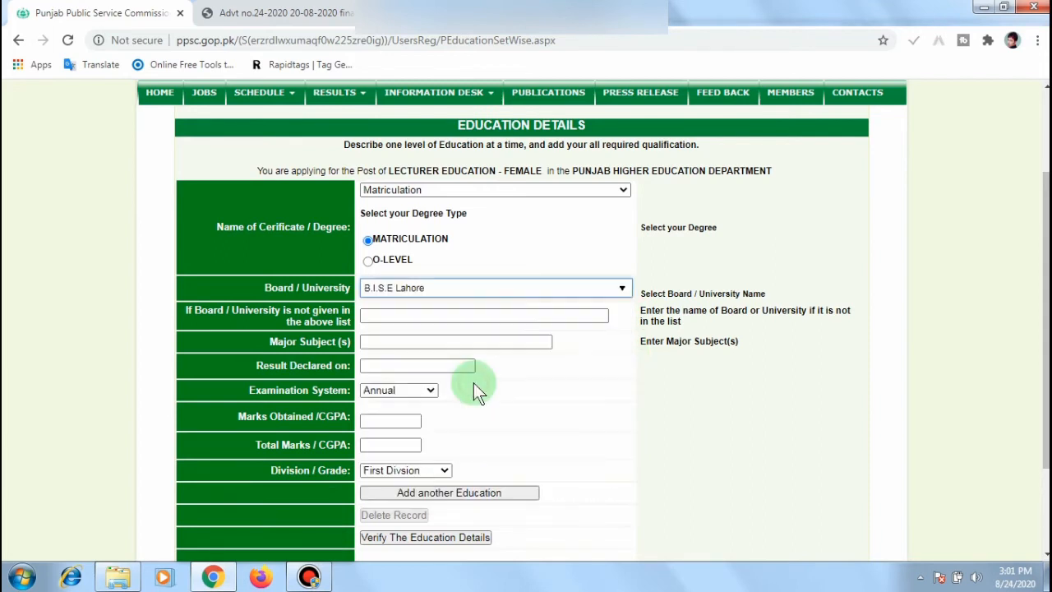
left_click(472, 312)
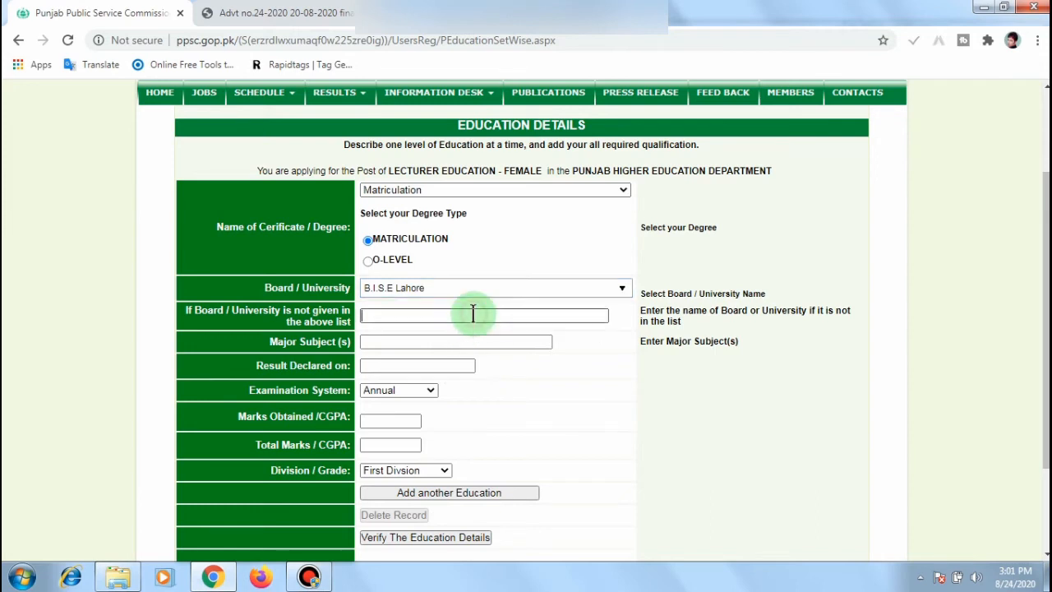
left_click(421, 345)
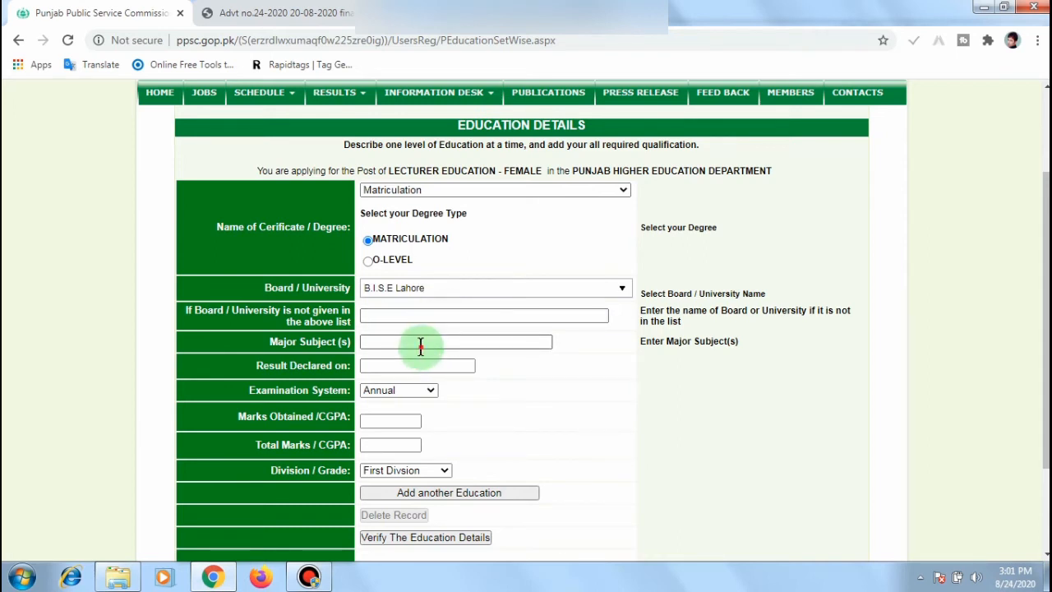
type("Arts")
Step: Enter 02/08/2006 as the Matriculation result declaration date
left_click(413, 368)
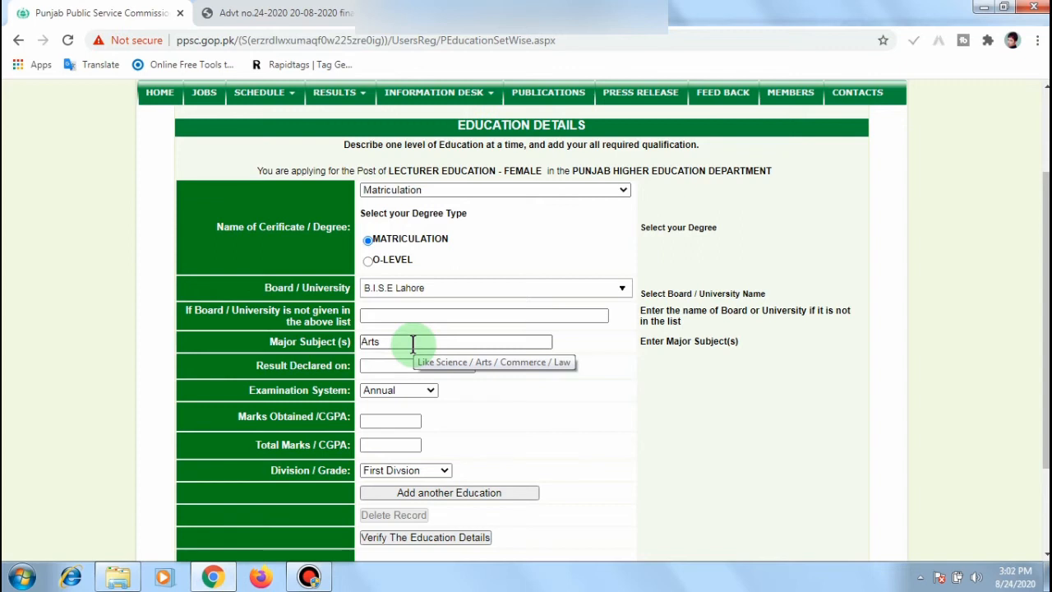
key("Tab")
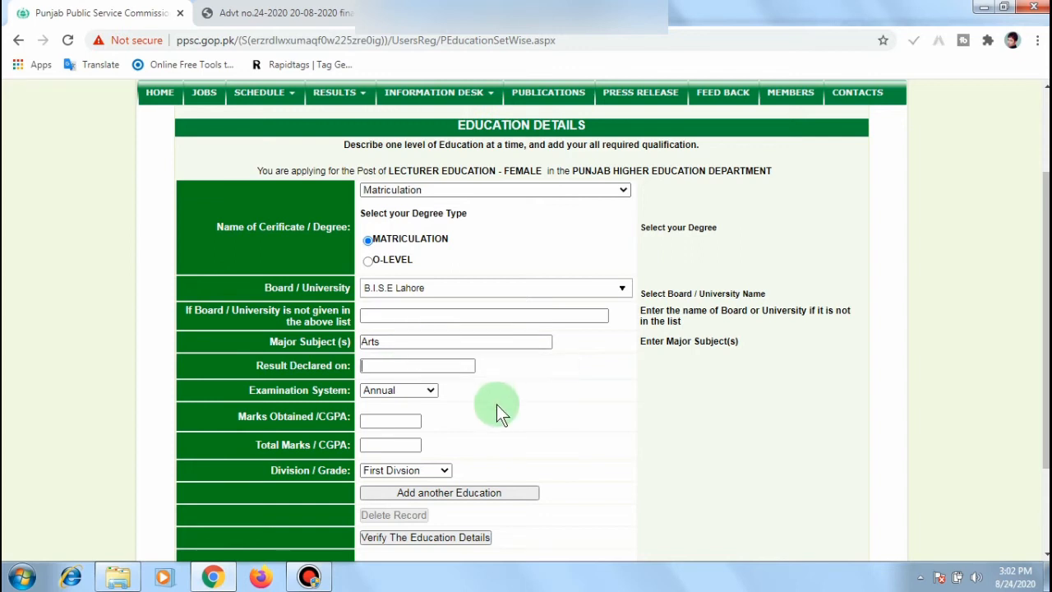
left_click(436, 366)
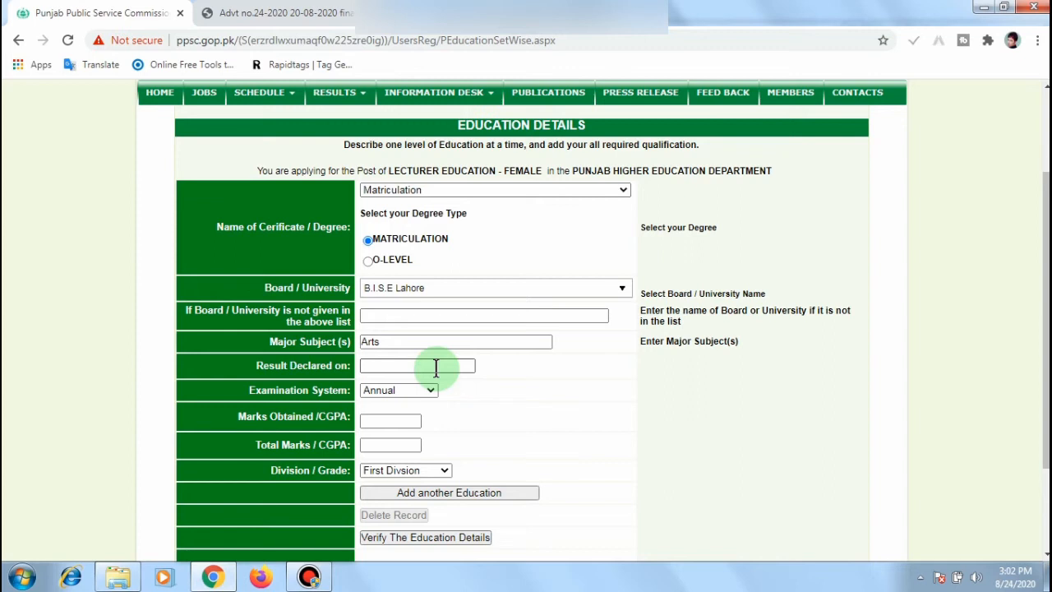
type("02")
type("/08/20")
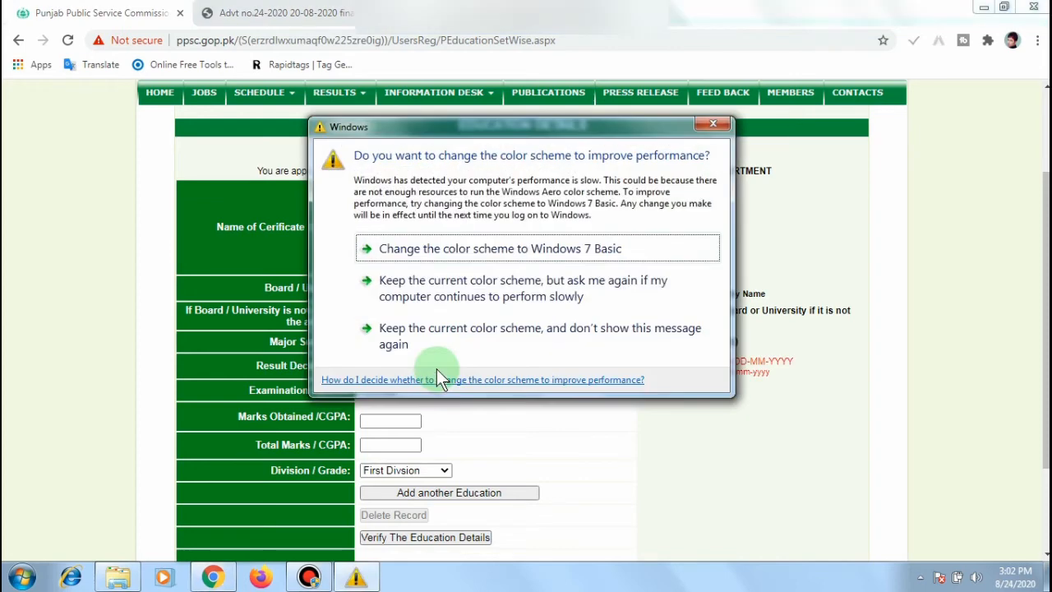
left_click(712, 124)
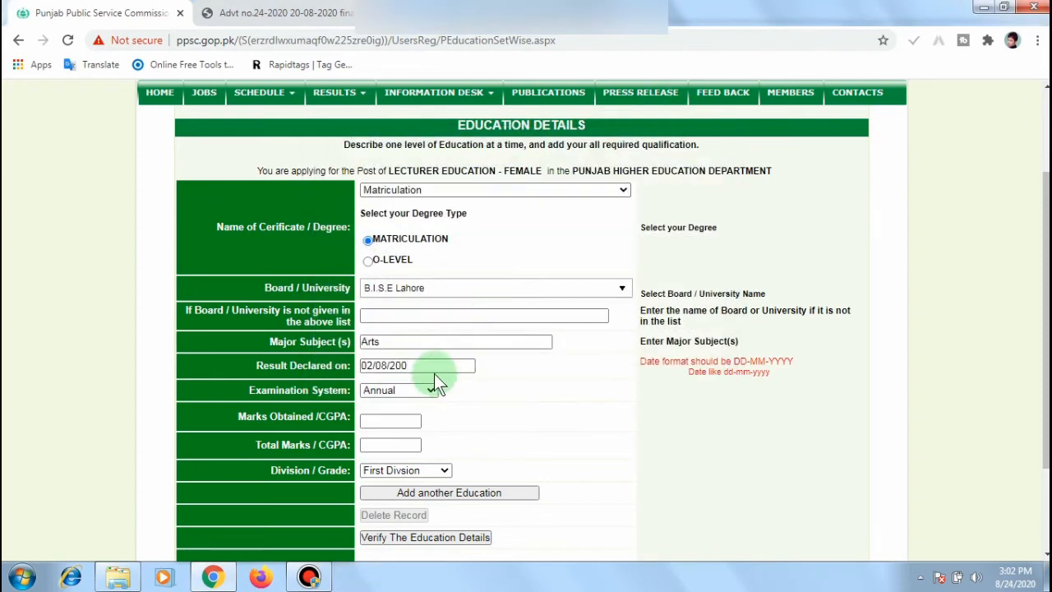
type("6")
Step: Keep Annual exam system, enter 955 of 1050 marks, and keep First Division
left_click(420, 390)
left_click(420, 390)
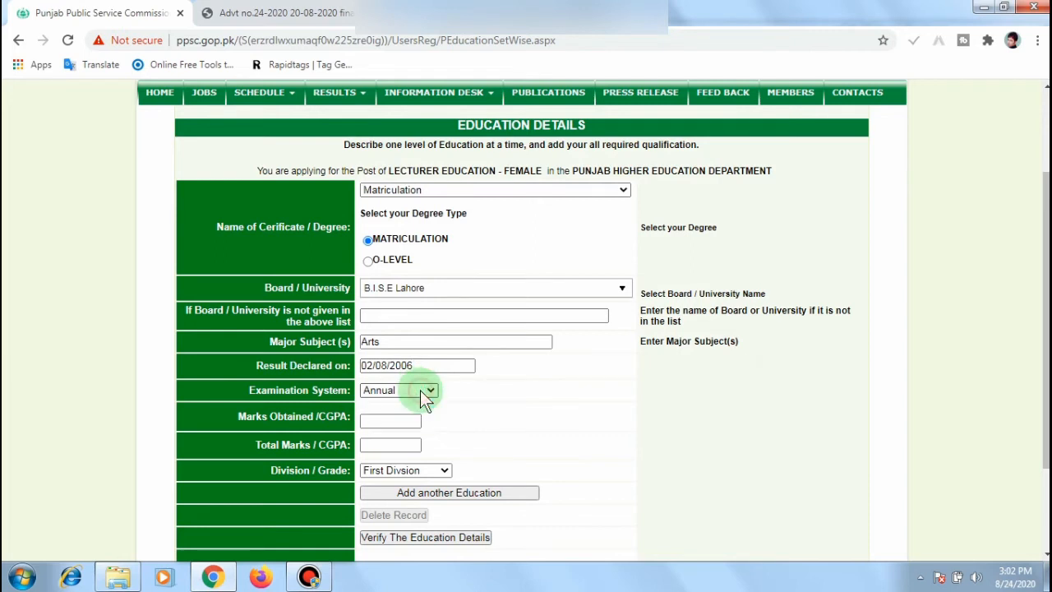
left_click(408, 421)
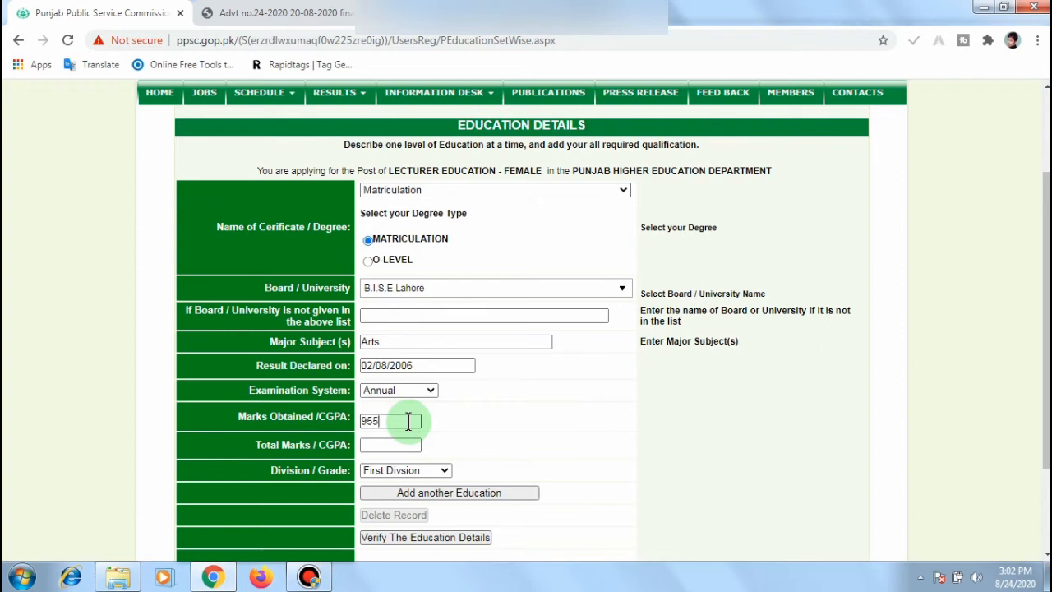
left_click(390, 444)
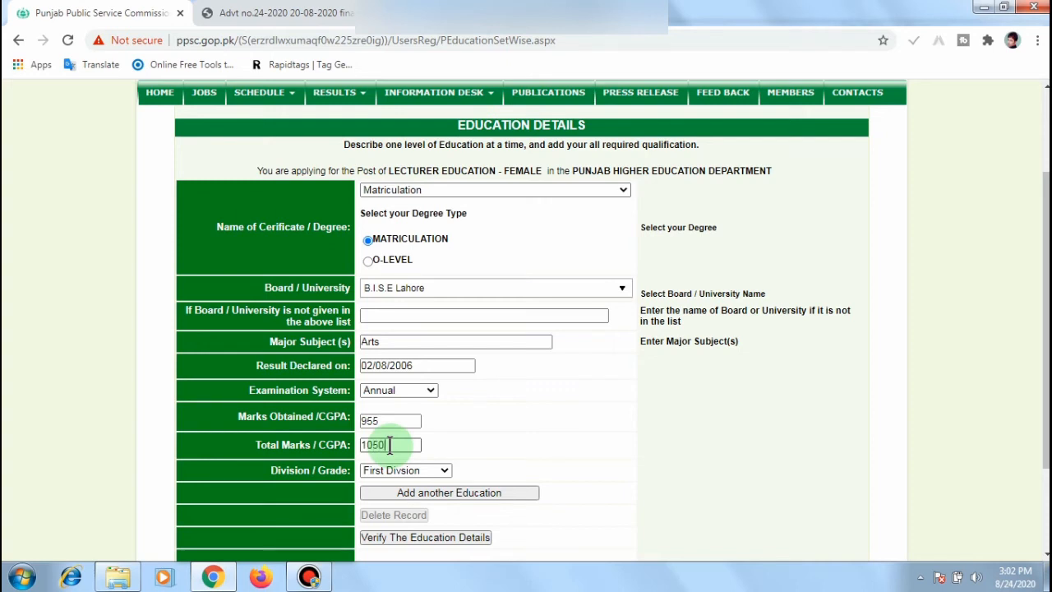
left_click(425, 469)
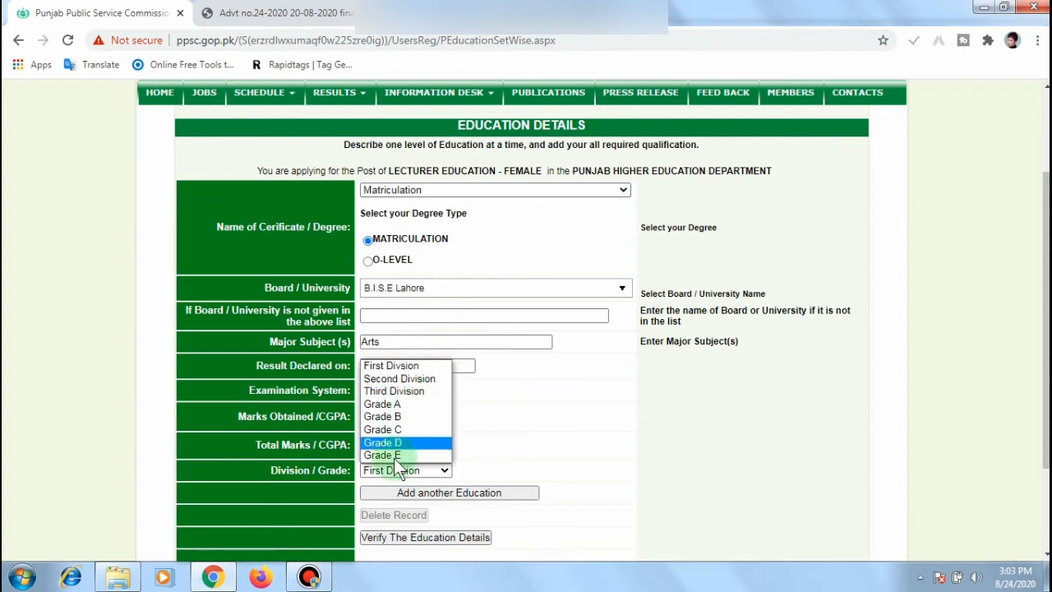
left_click(425, 367)
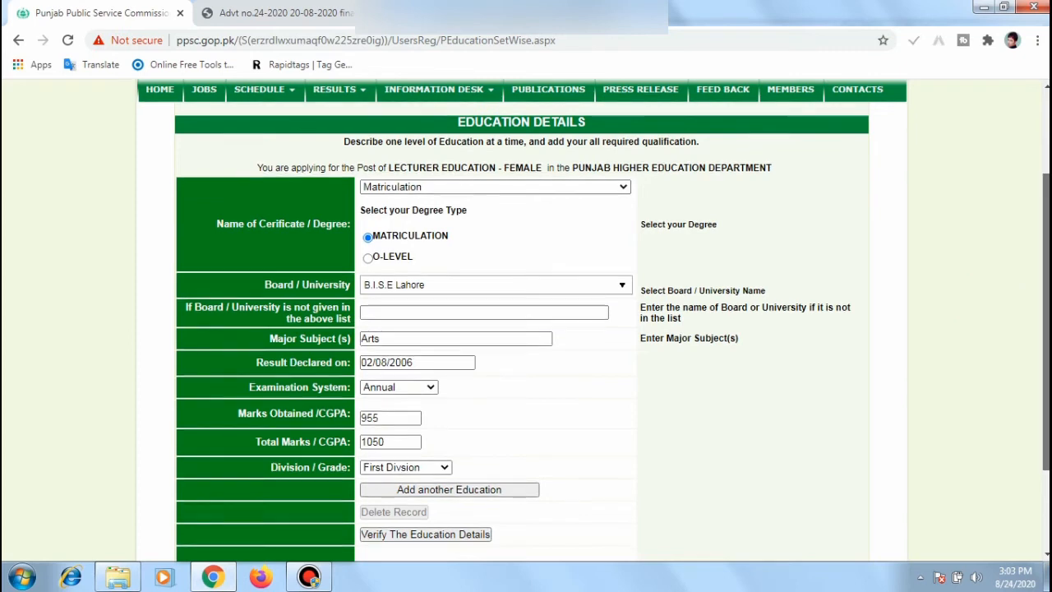
scroll(526, 328, "down", 3)
scroll(655, 408, "down", 1)
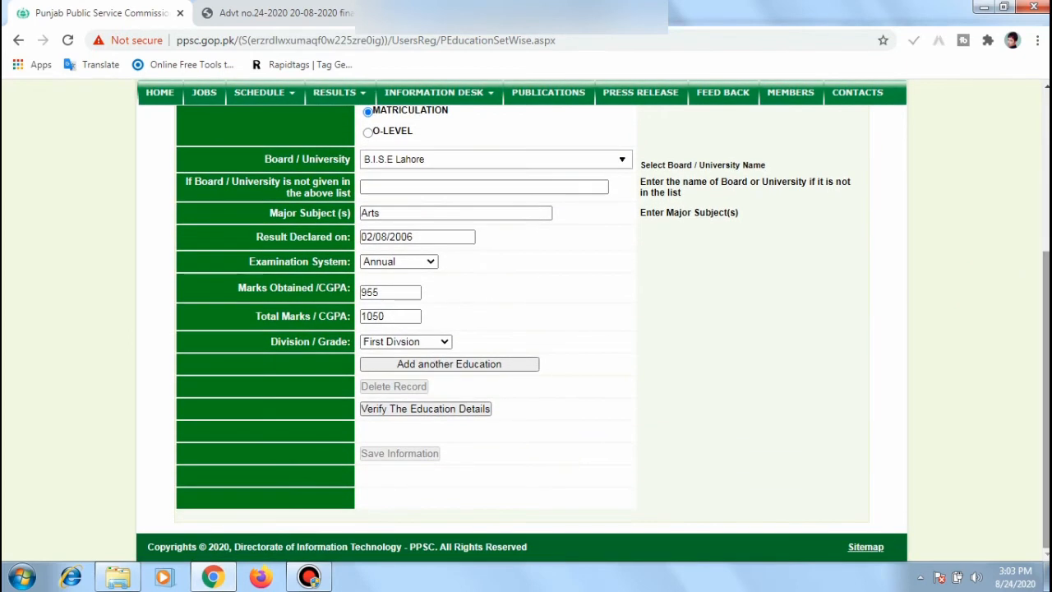
Step: Add the Matriculation record, then choose M.A. Education from LUMS as the next degree
left_click(465, 367)
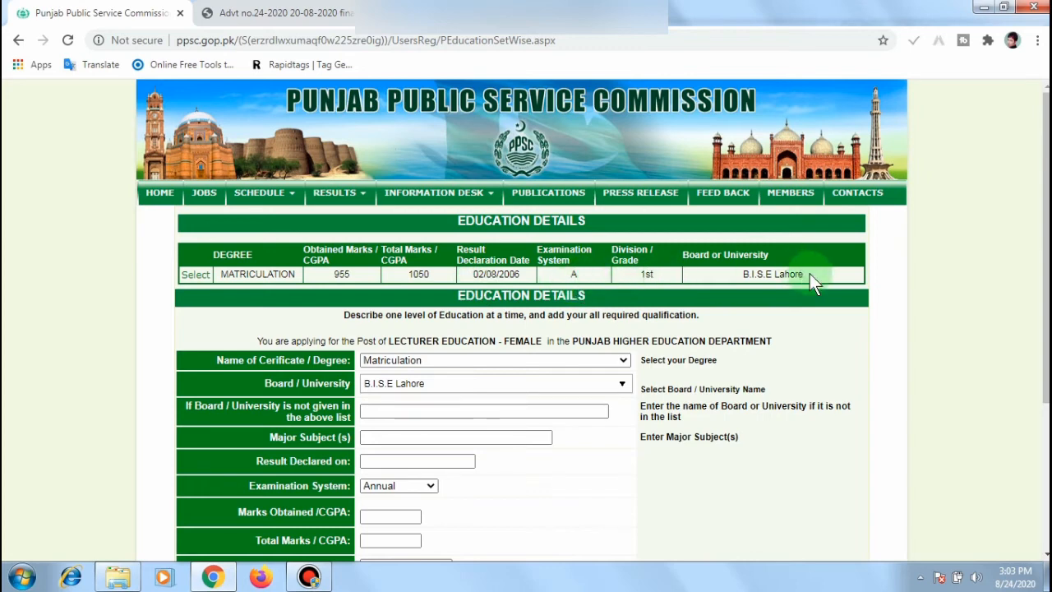
left_click(625, 361)
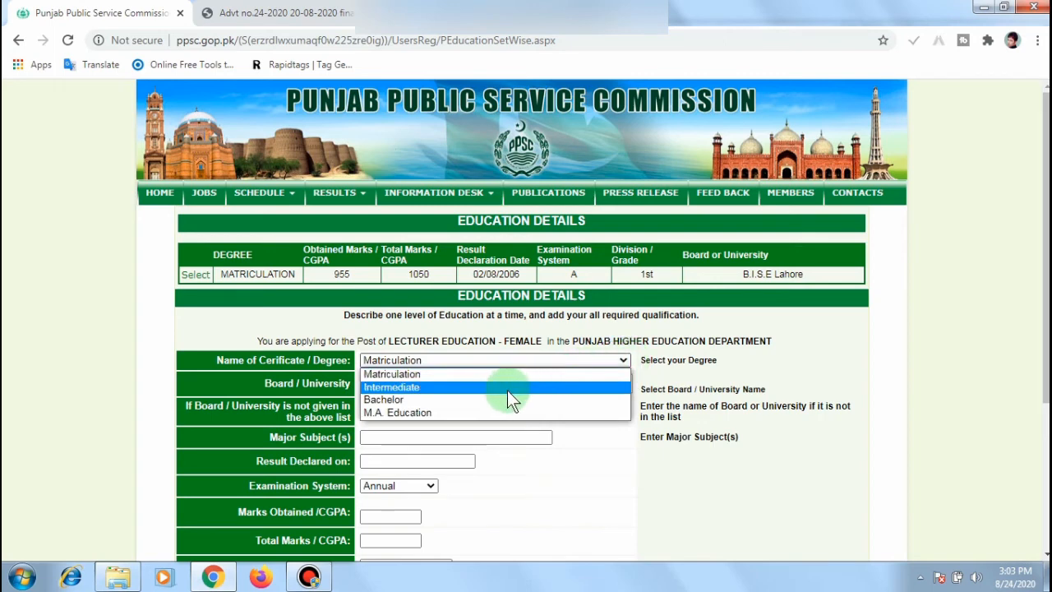
left_click(422, 412)
left_click(564, 390)
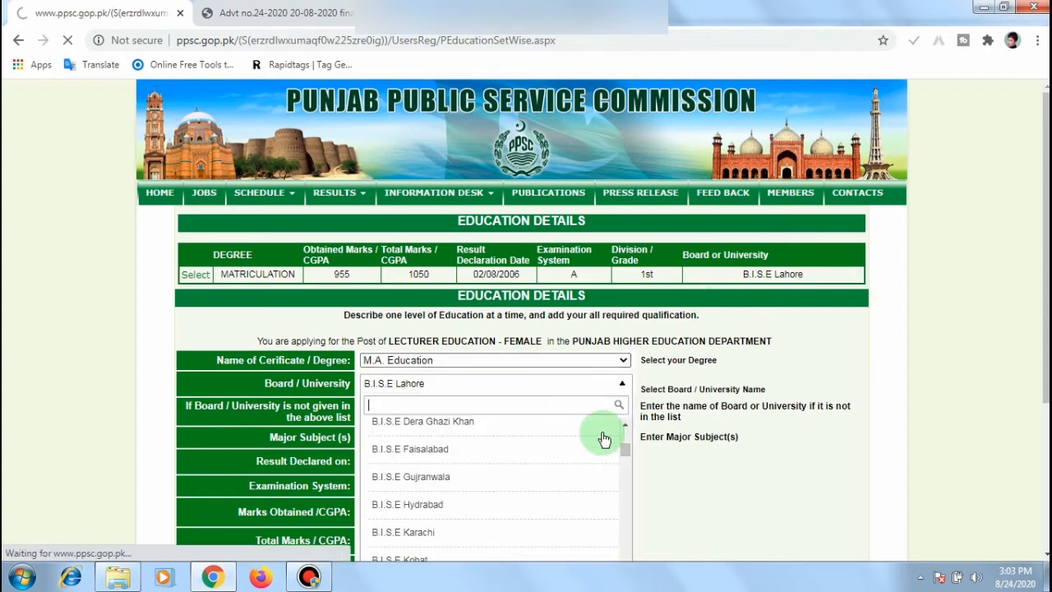
scroll(615, 243, "down", 2)
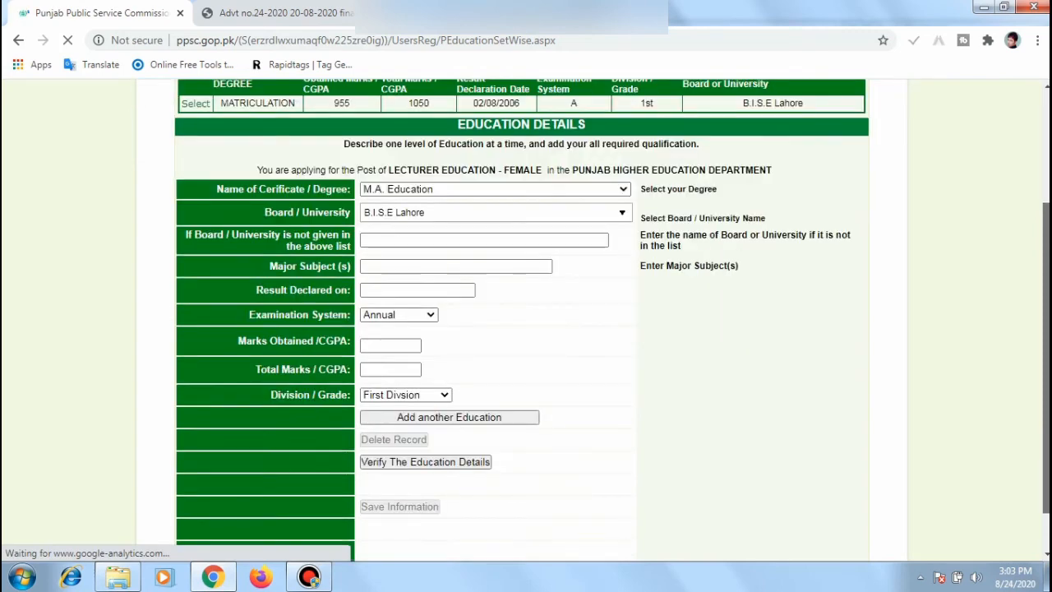
left_click(616, 235)
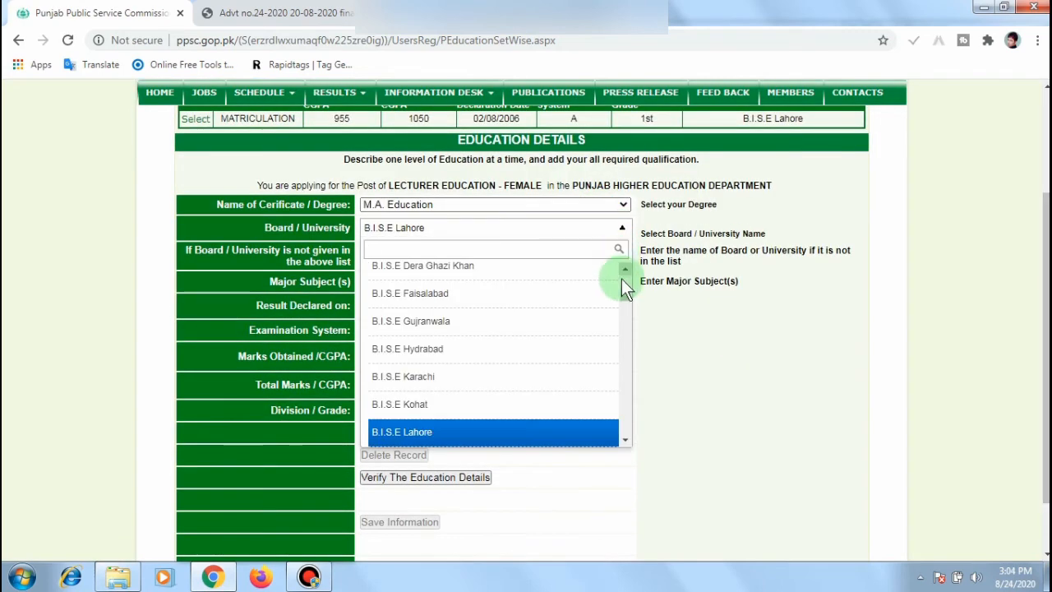
left_click_drag(624, 296, 625, 365)
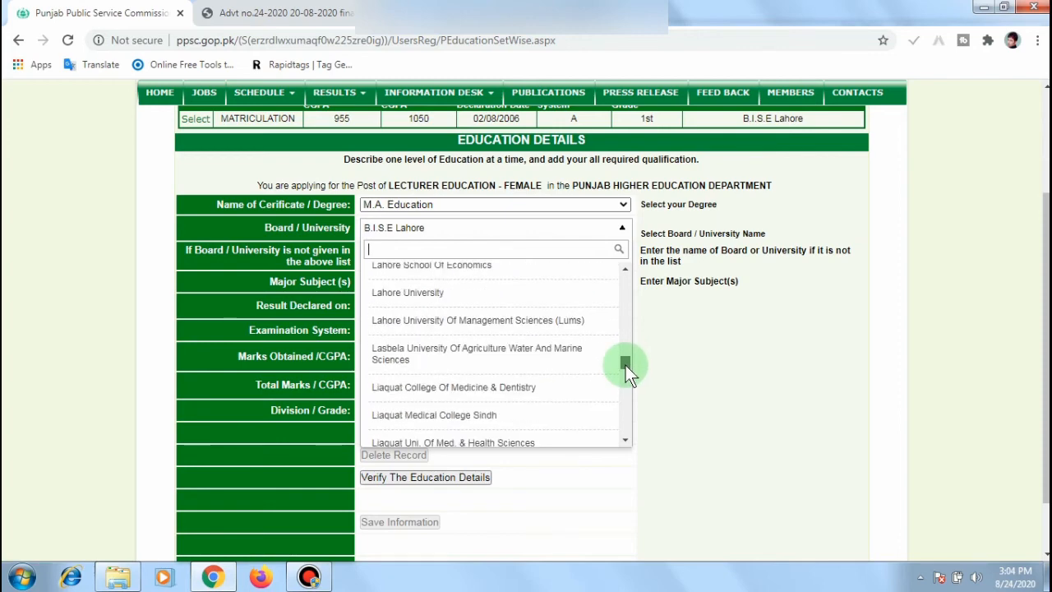
left_click(553, 323)
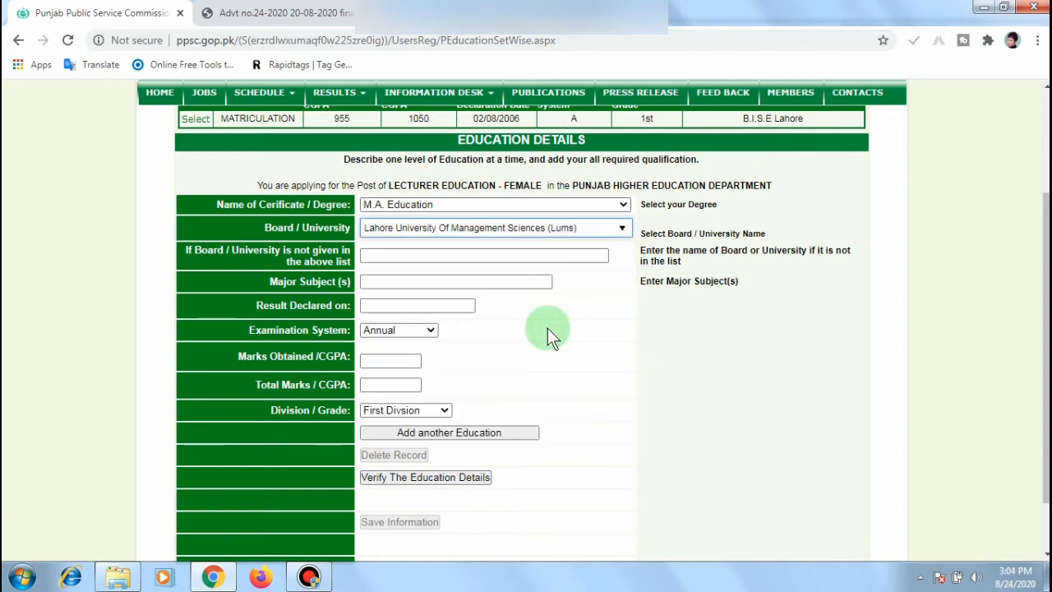
Step: Enter Education as the major subject and 04/07/2019 as the result date
left_click(479, 281)
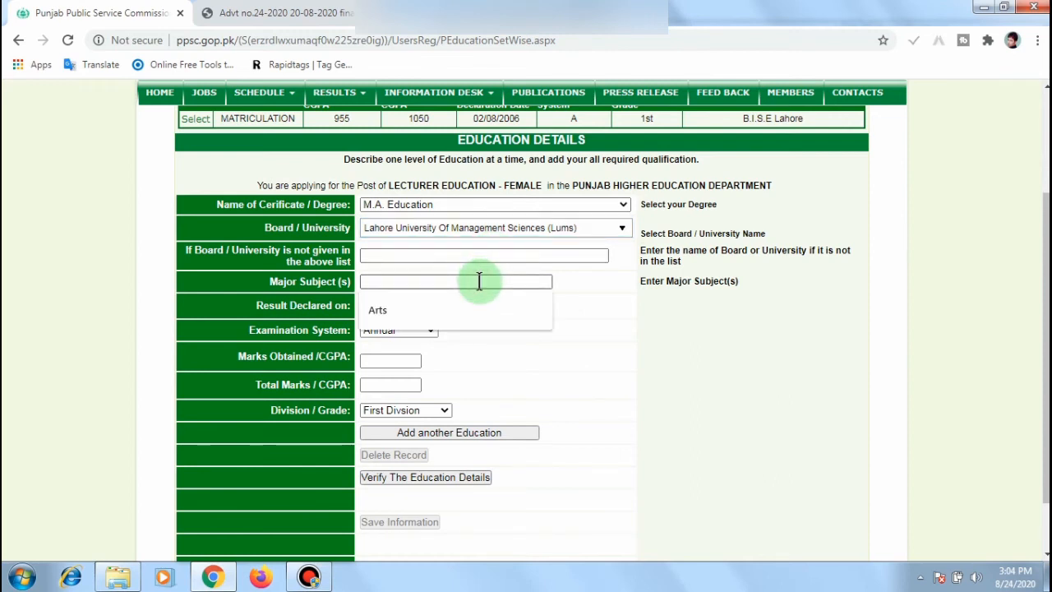
type("Educ")
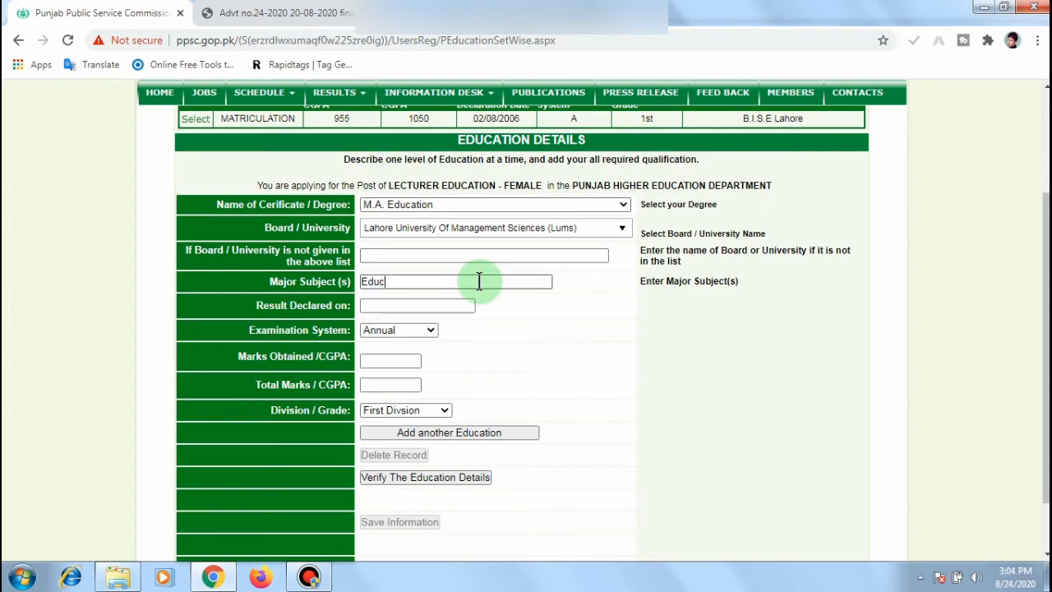
type("ation")
left_click(442, 307)
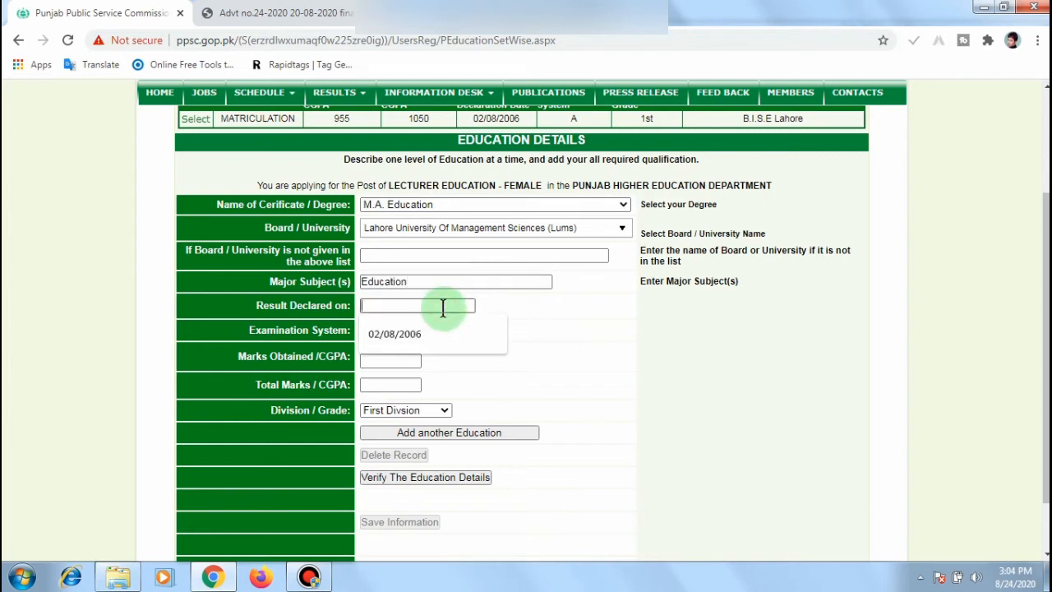
type("04")
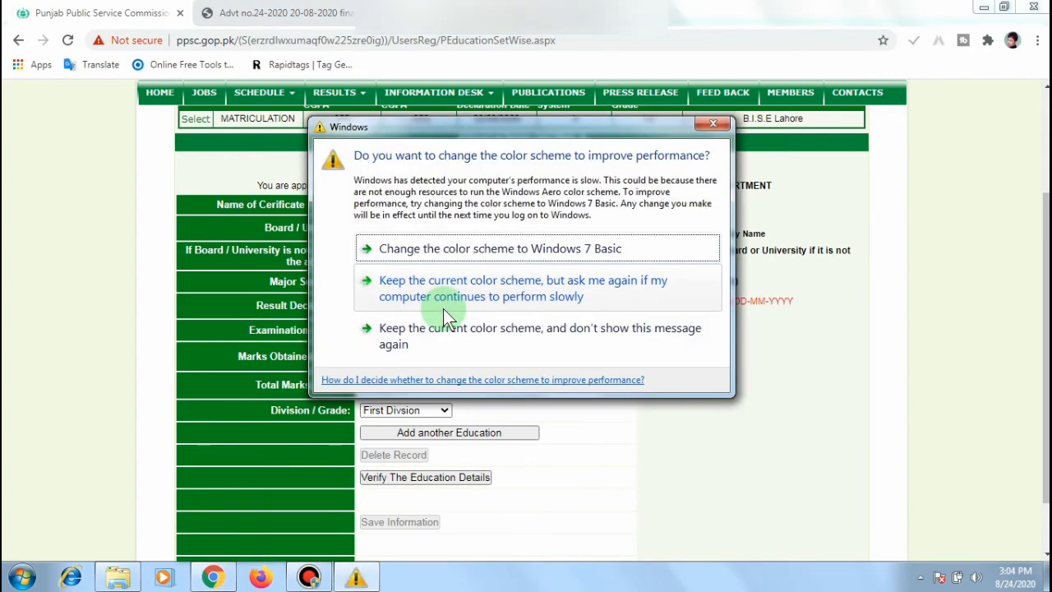
left_click(713, 125)
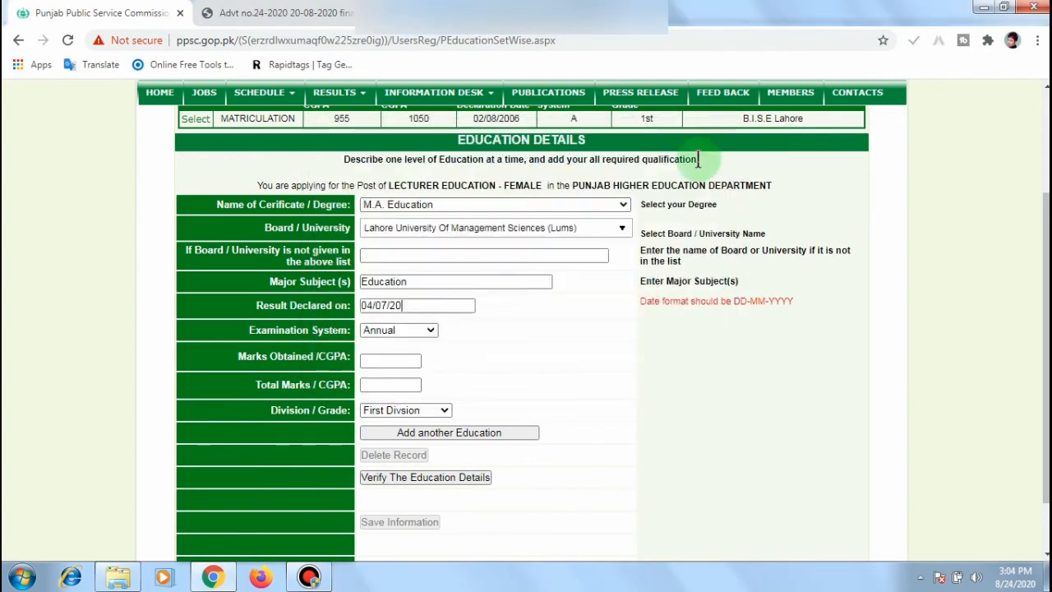
type("19")
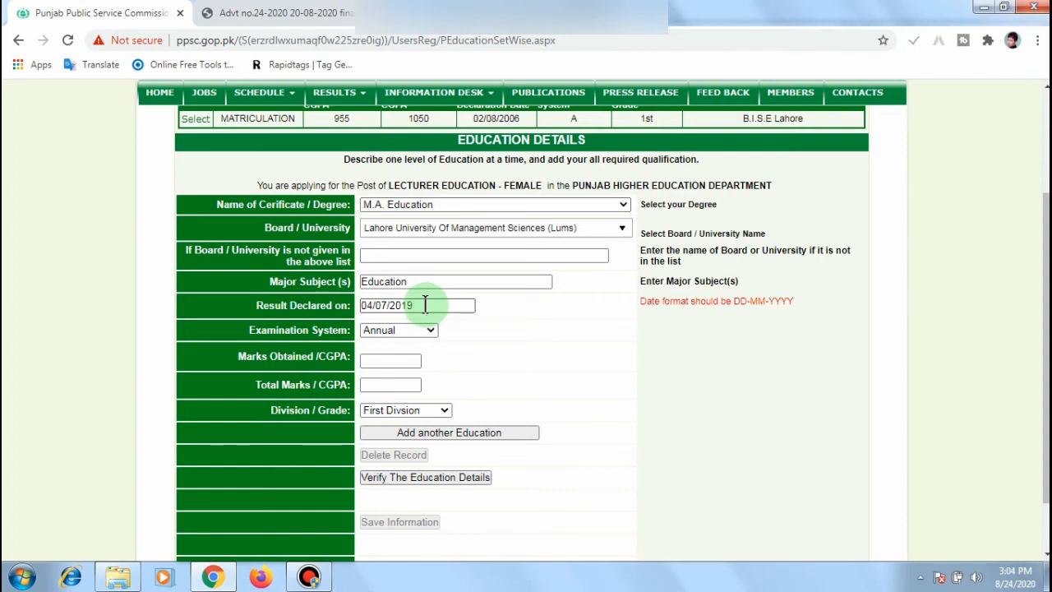
Step: Set the examination system to Semester and marks to 955 of 1050
left_click(404, 361)
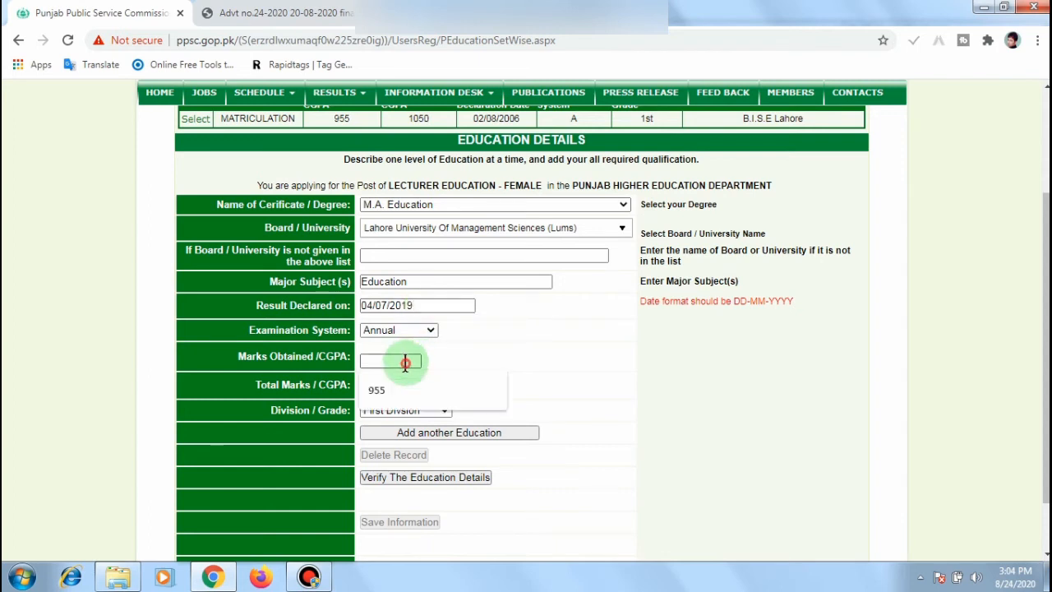
left_click(500, 348)
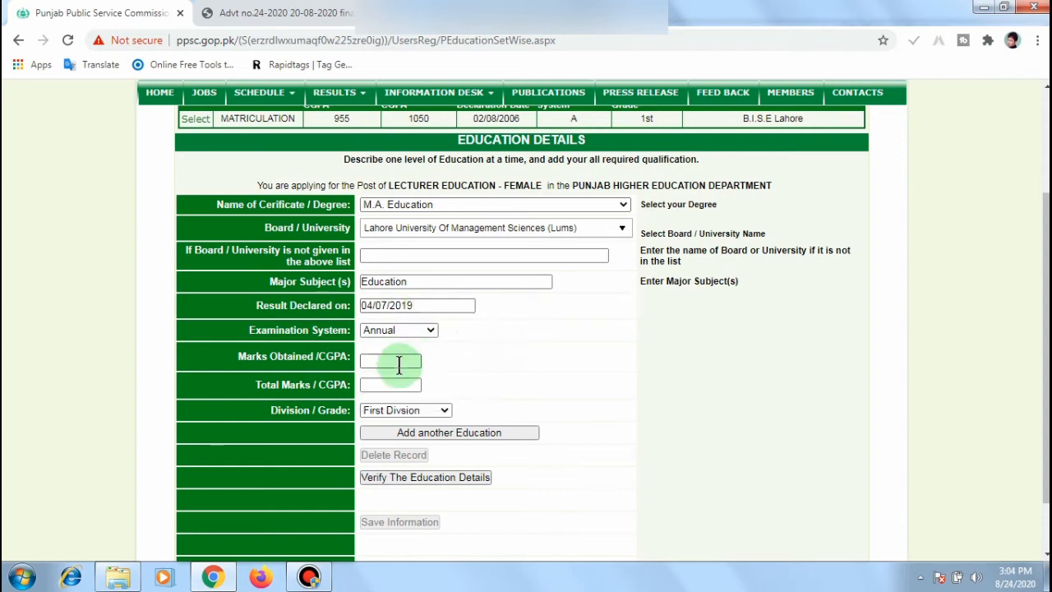
left_click(434, 331)
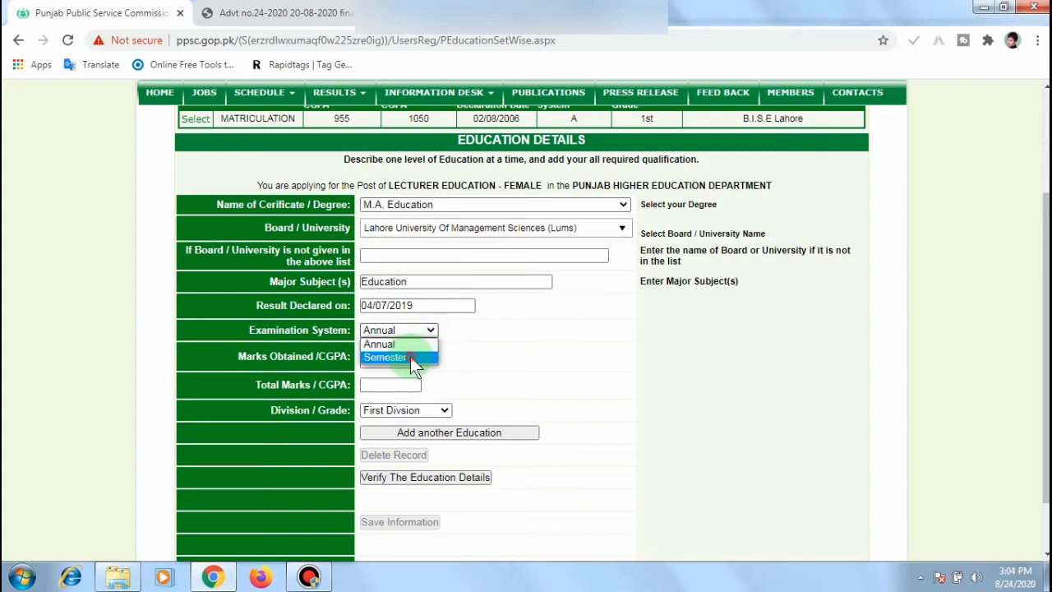
left_click(410, 356)
left_click(400, 362)
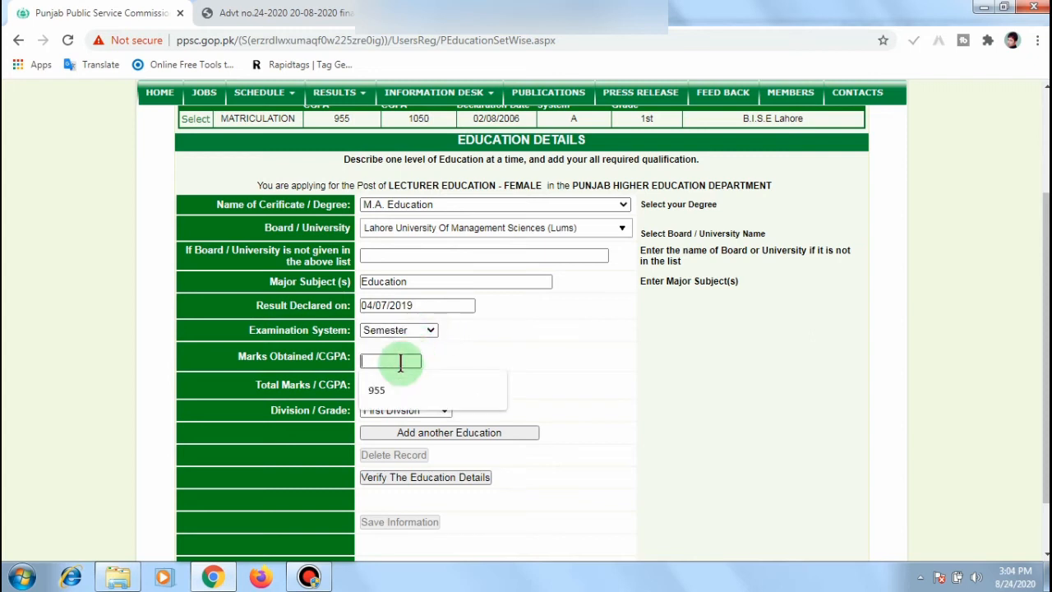
left_click(395, 383)
left_click(394, 384)
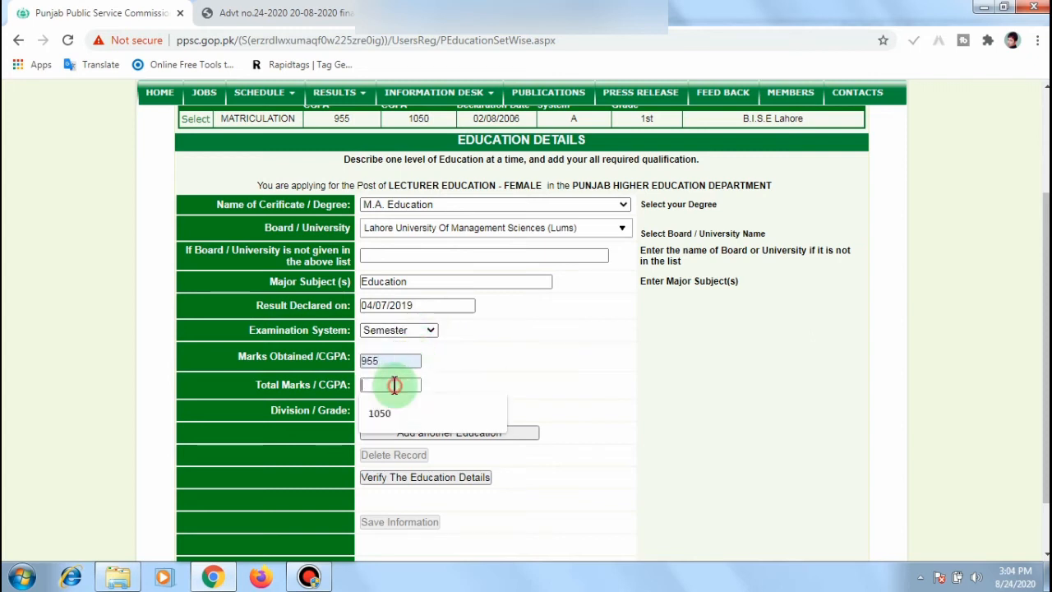
left_click(382, 412)
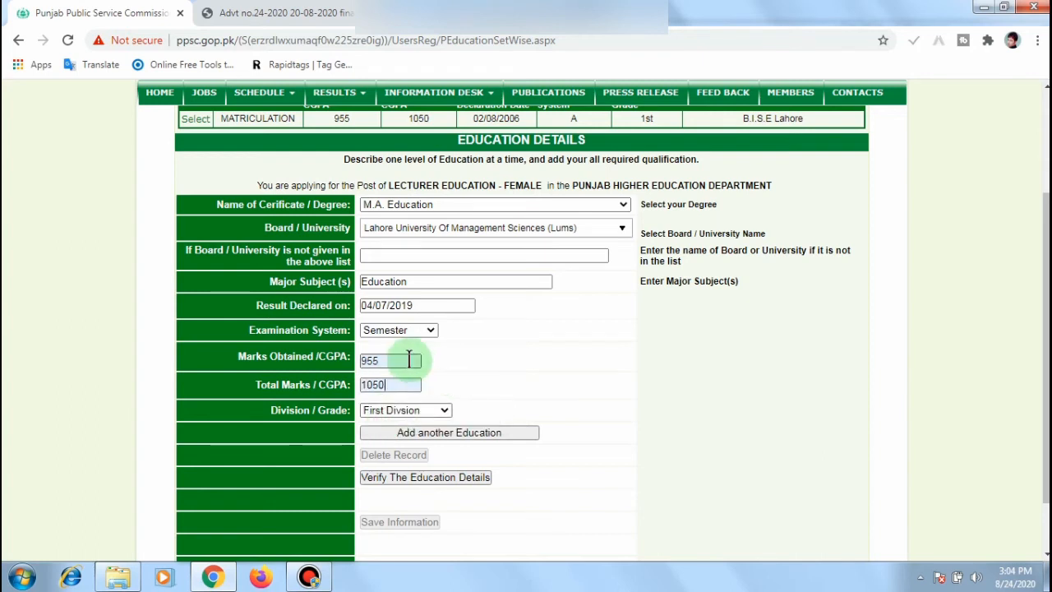
Step: Keep First Division, verify the details, and add the M.A. Education record
left_click(444, 410)
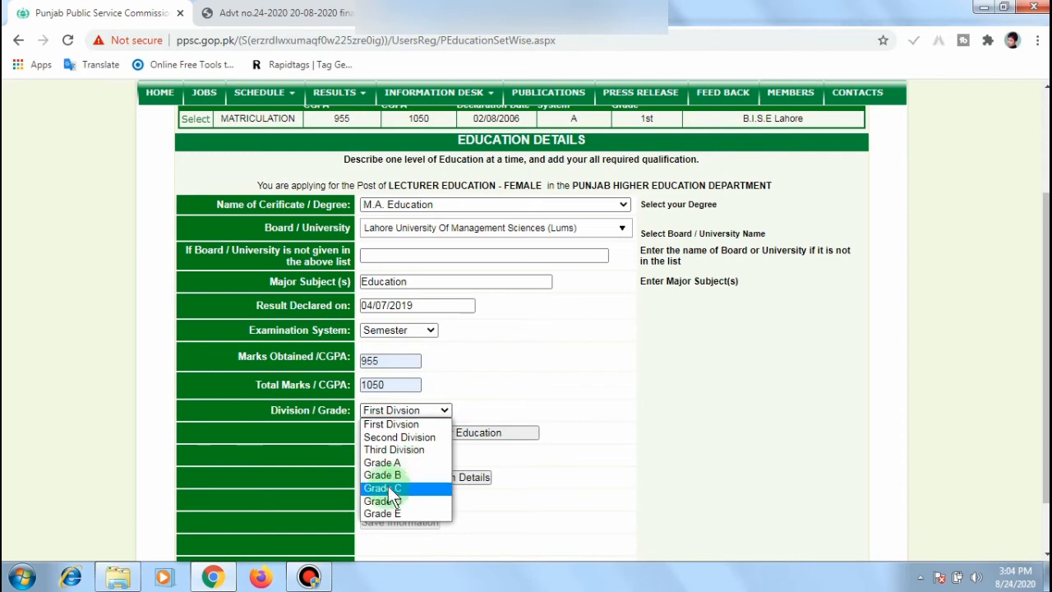
left_click(416, 426)
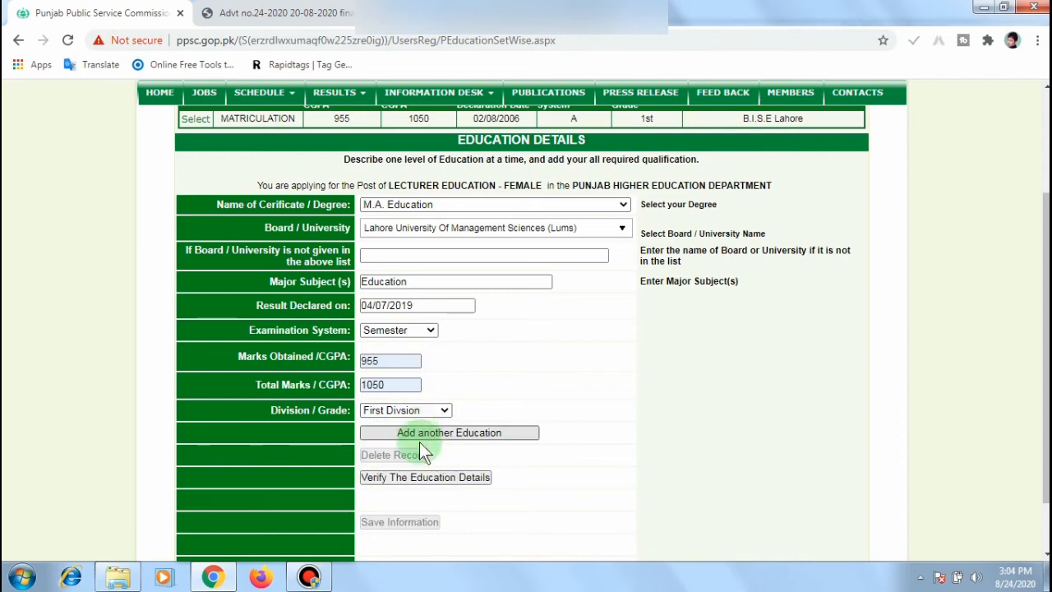
left_click(419, 483)
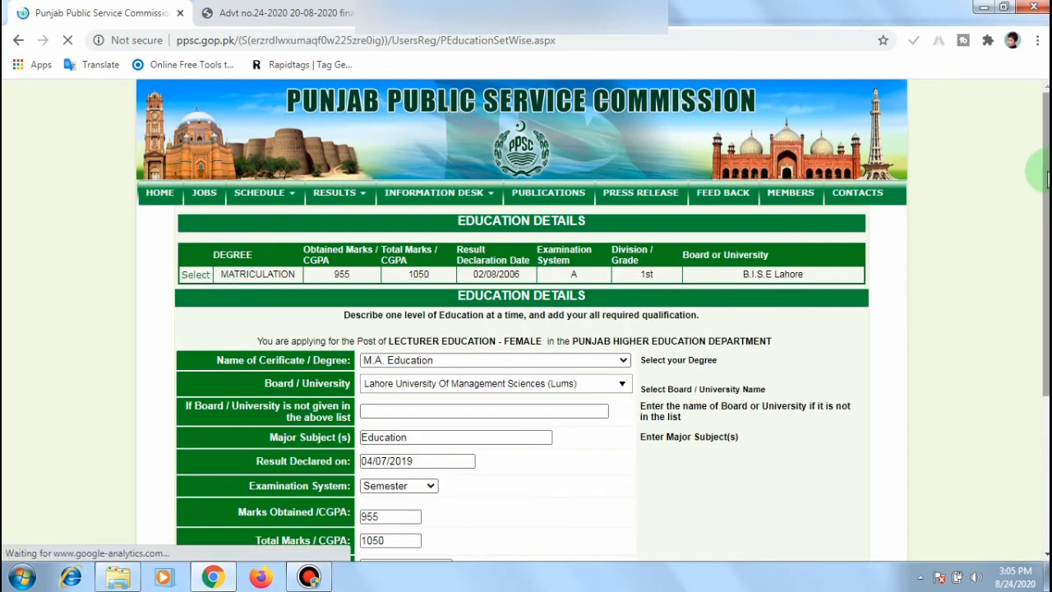
left_click_drag(1048, 178, 1048, 330)
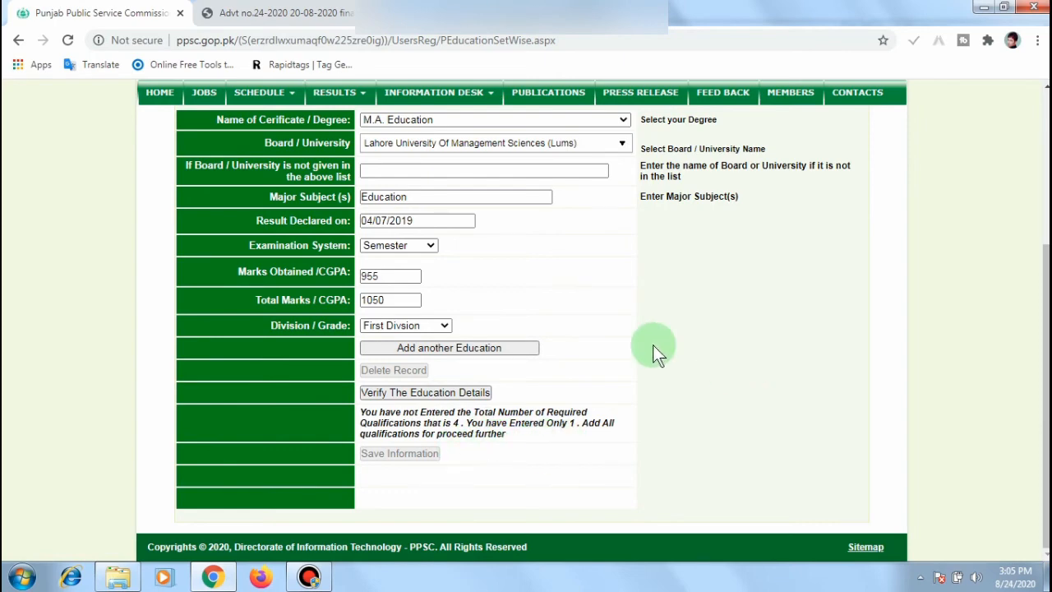
left_click(481, 349)
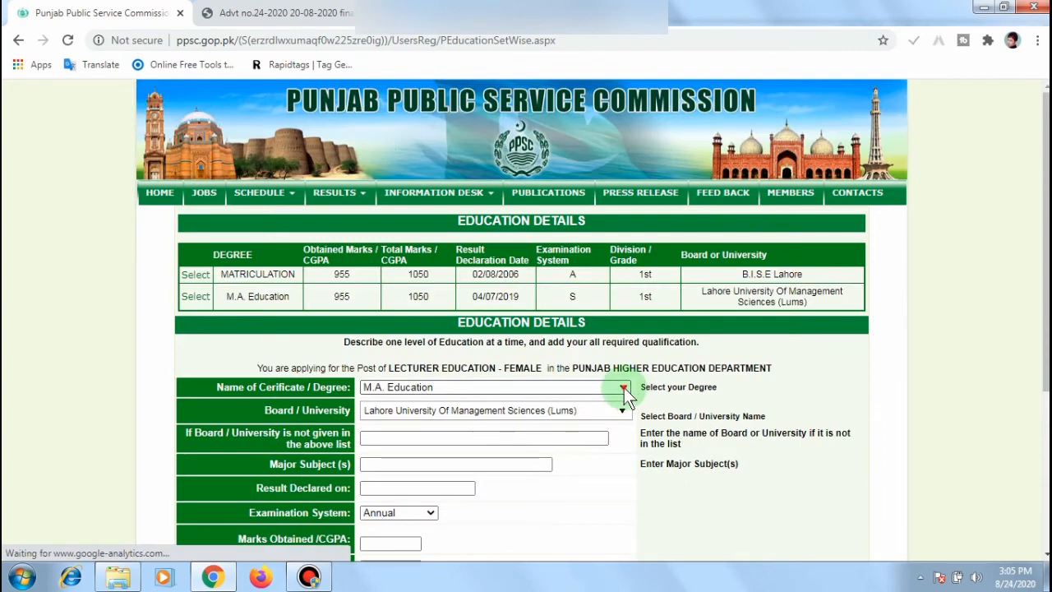
Step: Choose Intermediate from Lahore Leads University with Education as the major subject
left_click(625, 393)
left_click(493, 415)
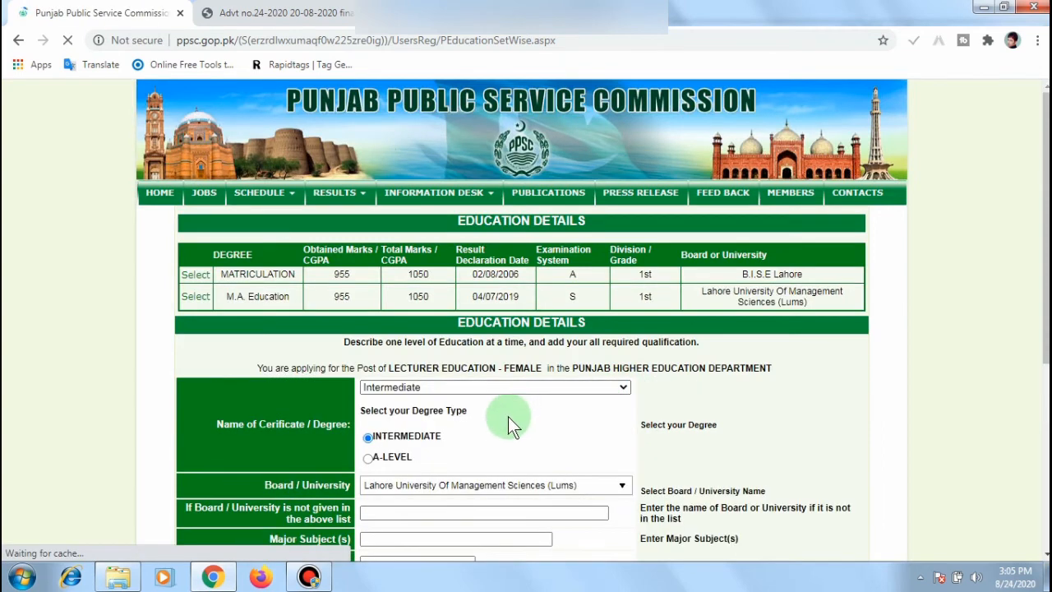
scroll(679, 230, "down", 4)
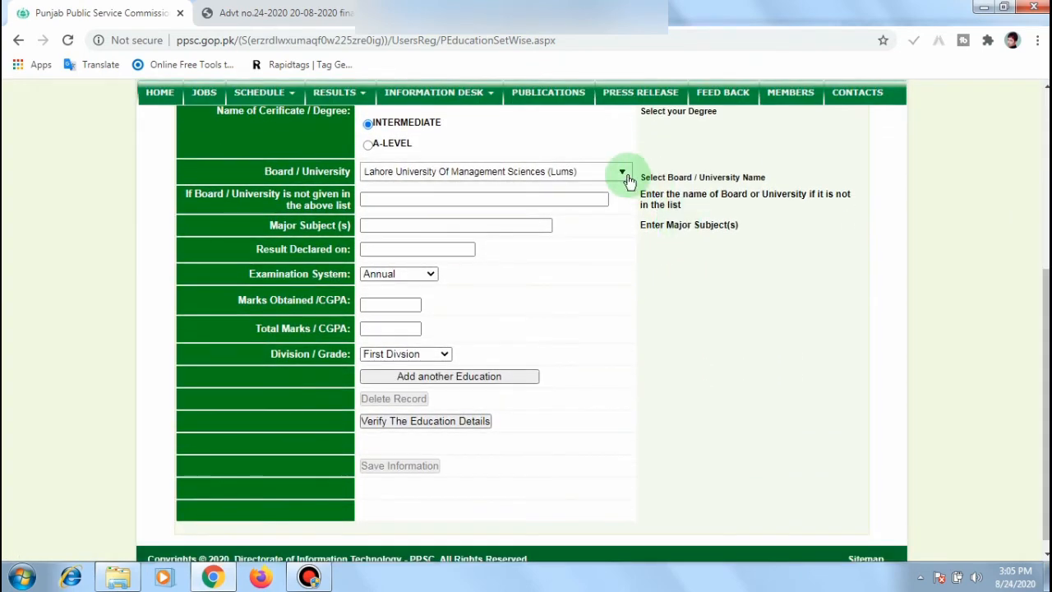
left_click(622, 171)
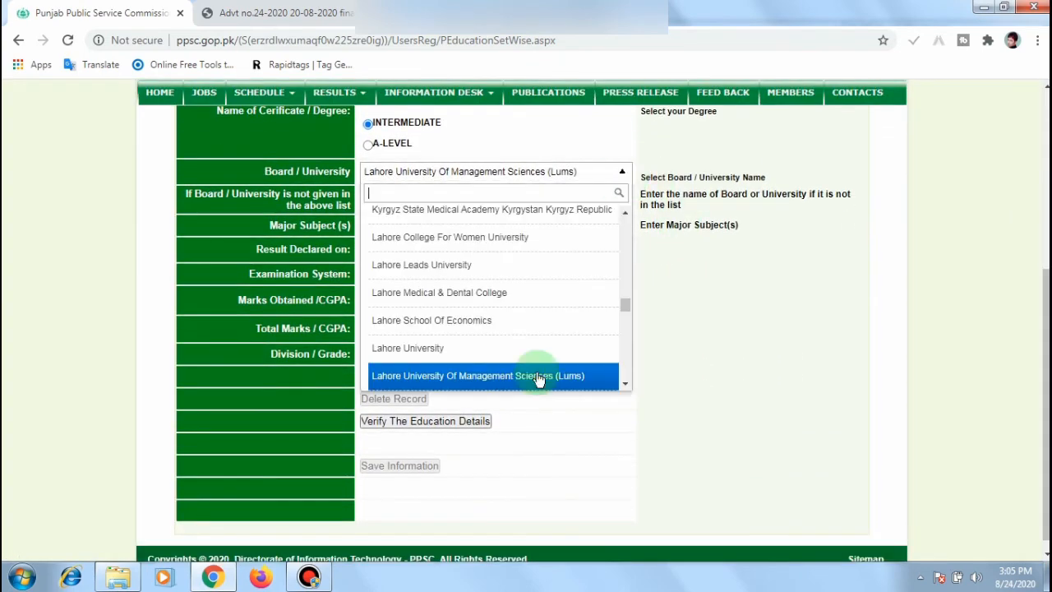
left_click(520, 292)
left_click(463, 199)
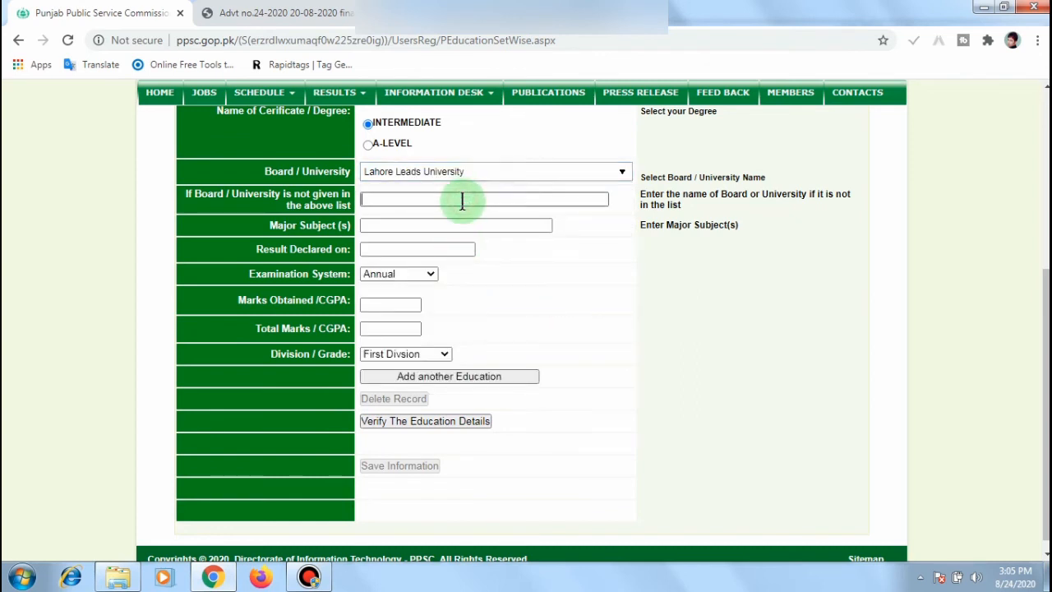
left_click(445, 227)
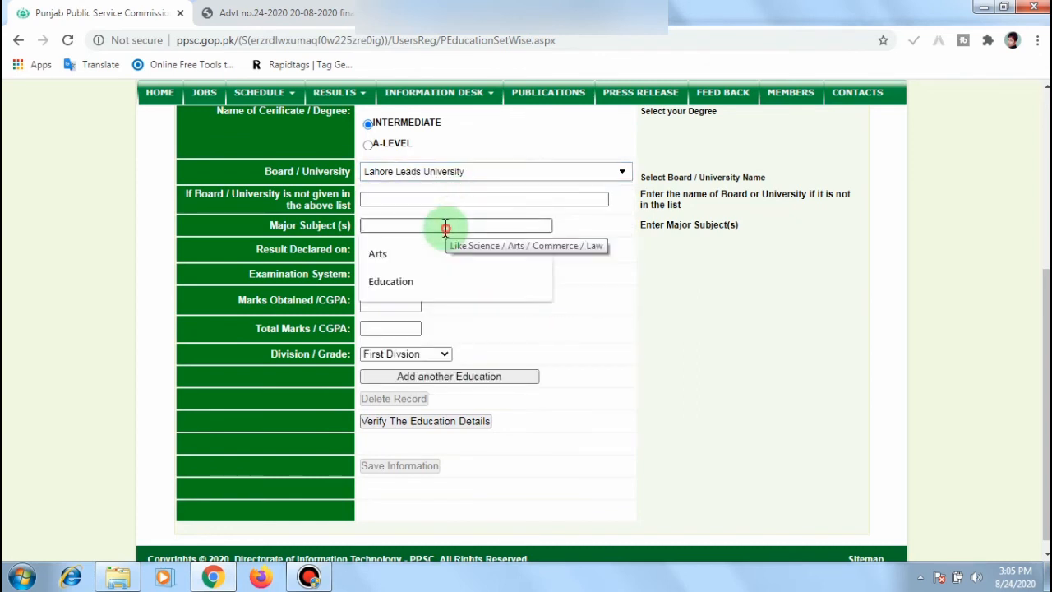
left_click(434, 282)
Step: Fill result date 02/08/2009 and marks 955 of 1050, then add the Intermediate record
left_click(445, 244)
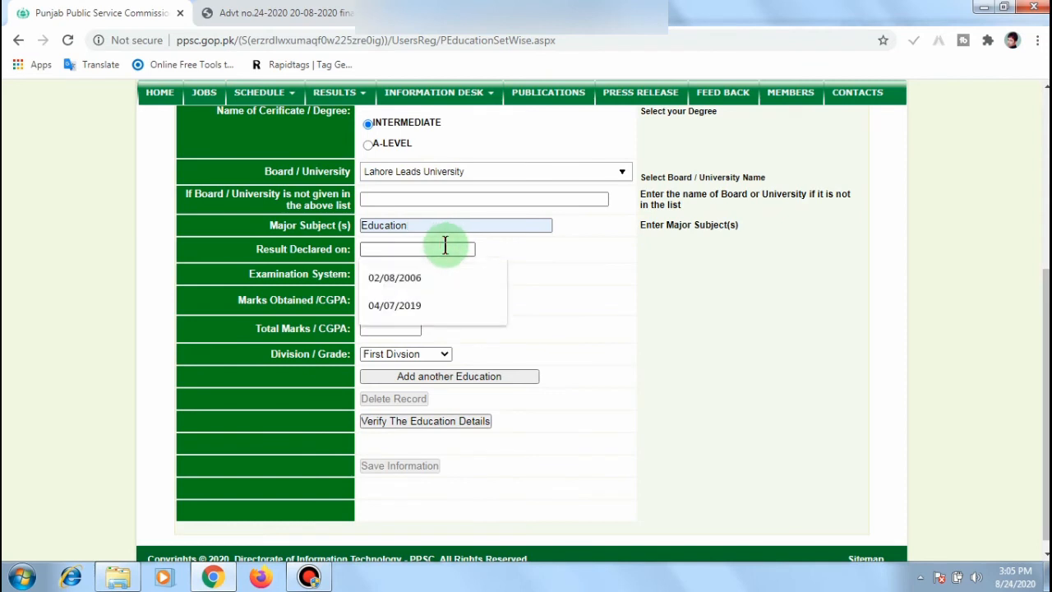
left_click(424, 277)
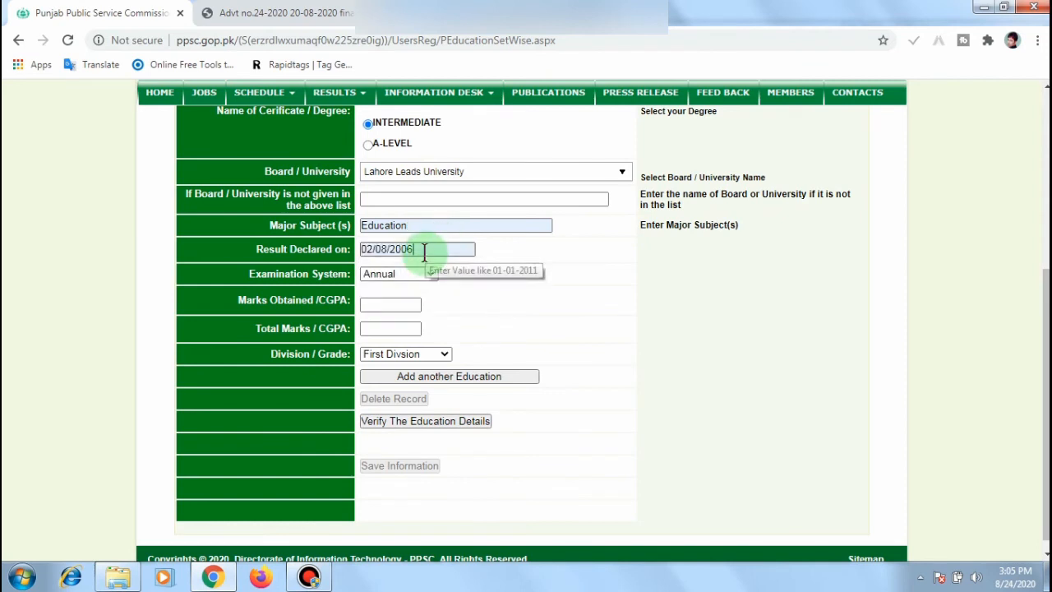
left_click(457, 249)
left_click(424, 274)
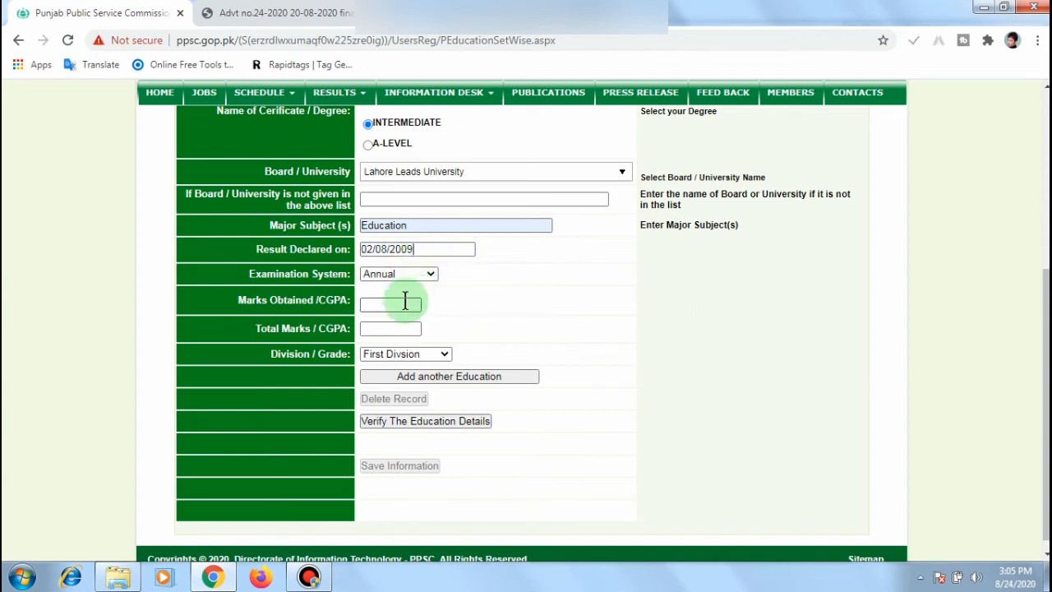
left_click(406, 303)
left_click(400, 324)
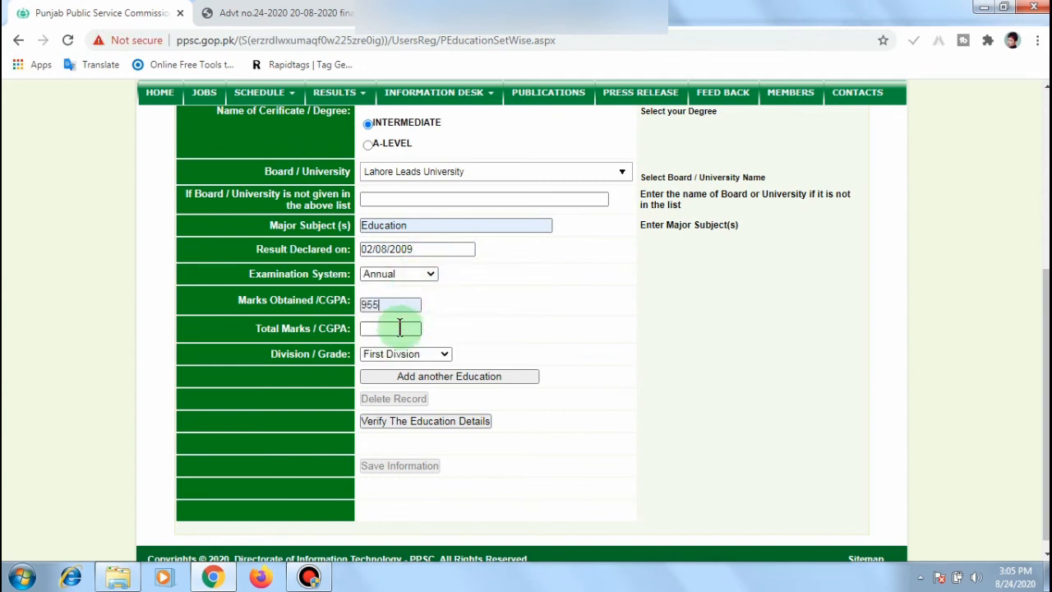
left_click(399, 328)
left_click(399, 354)
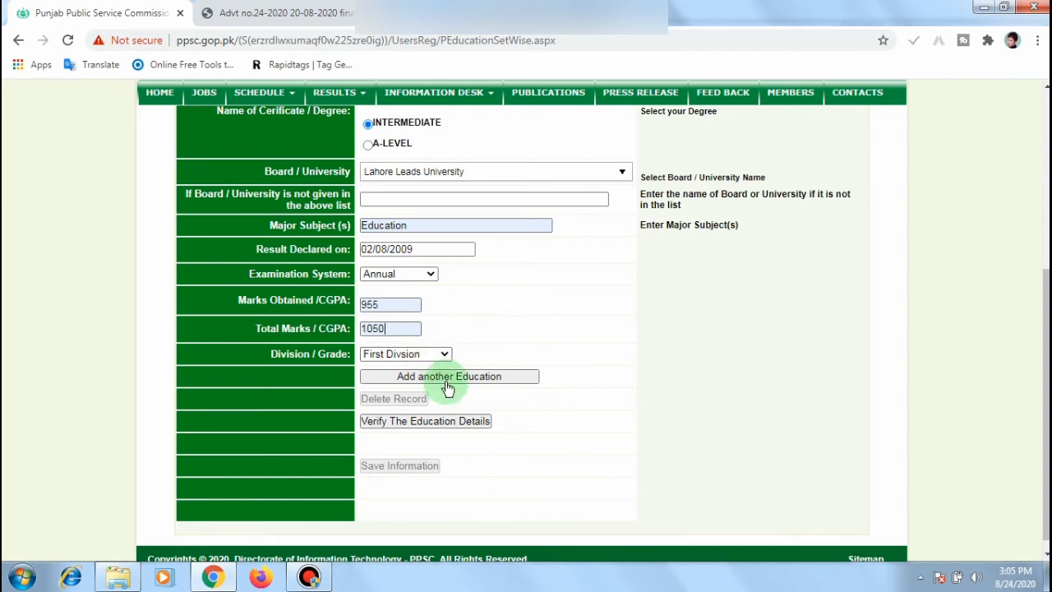
left_click(450, 379)
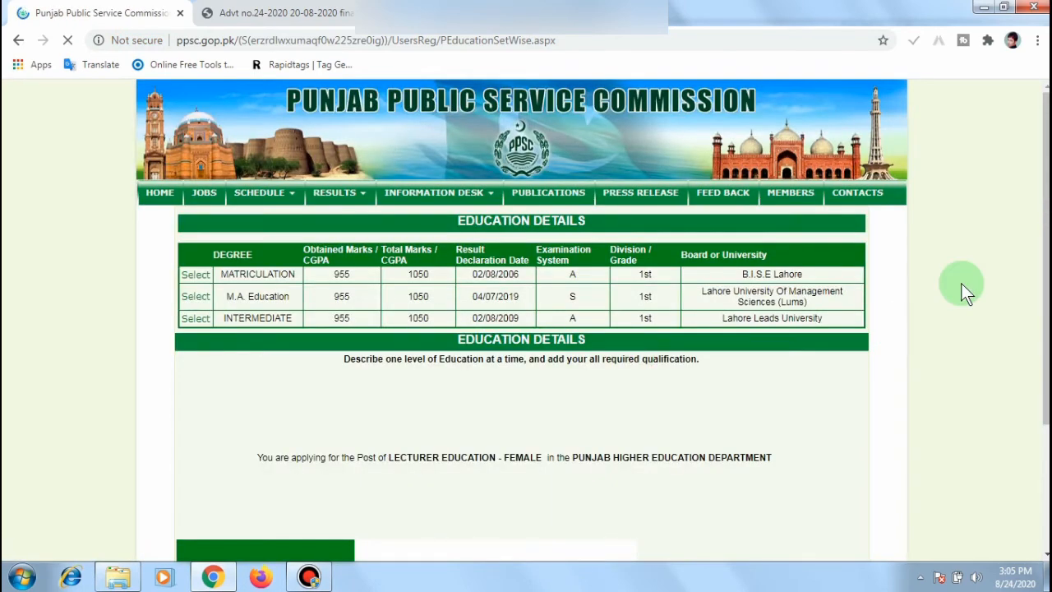
Step: Choose Bachelor from Kinnaird College For Women Lahore with Education as the major subject
left_click_drag(1045, 230, 1045, 287)
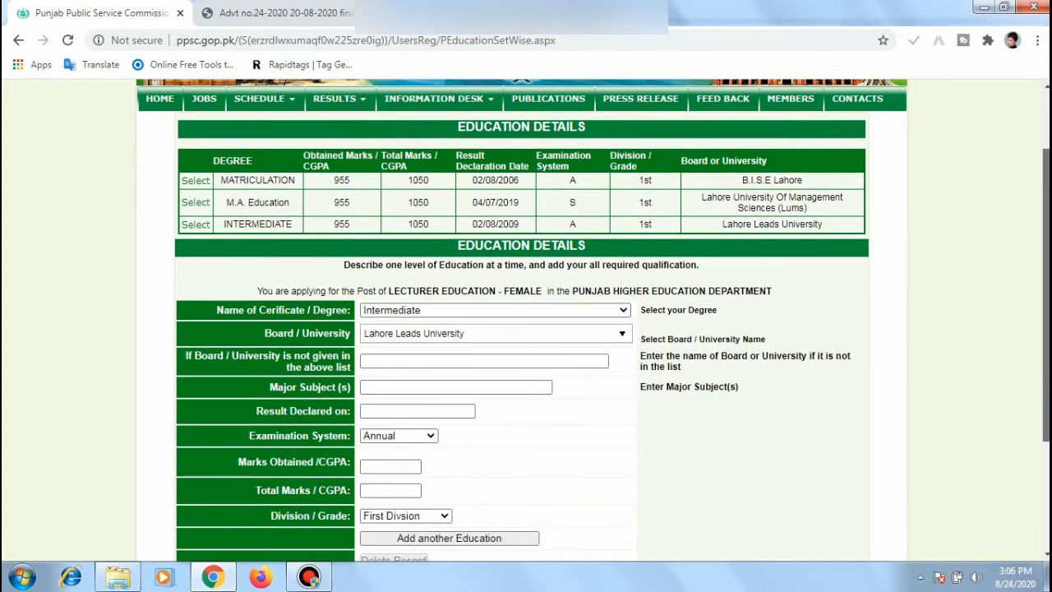
left_click(620, 306)
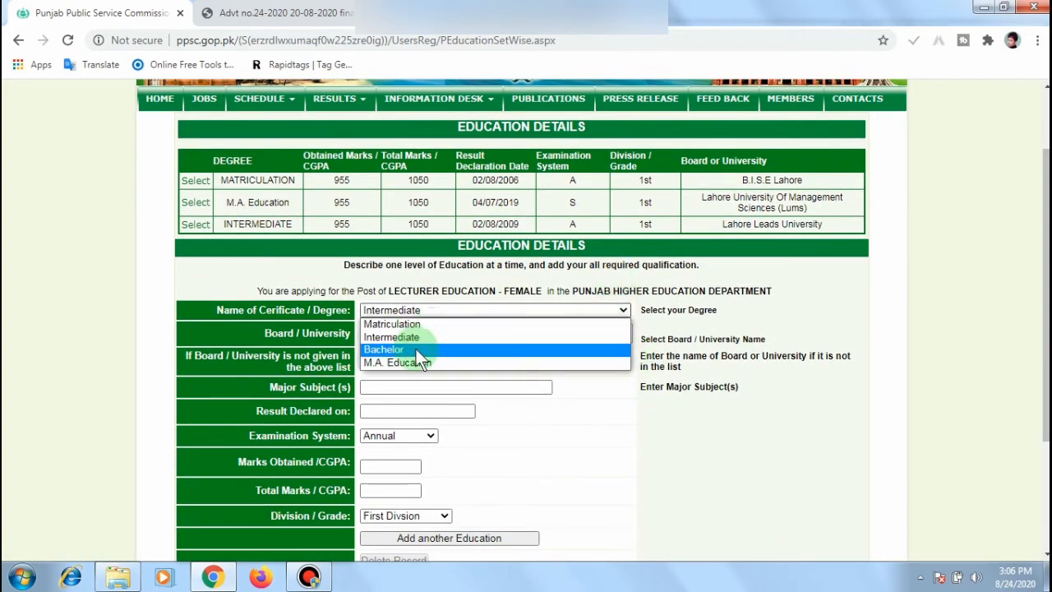
left_click(416, 350)
left_click(444, 333)
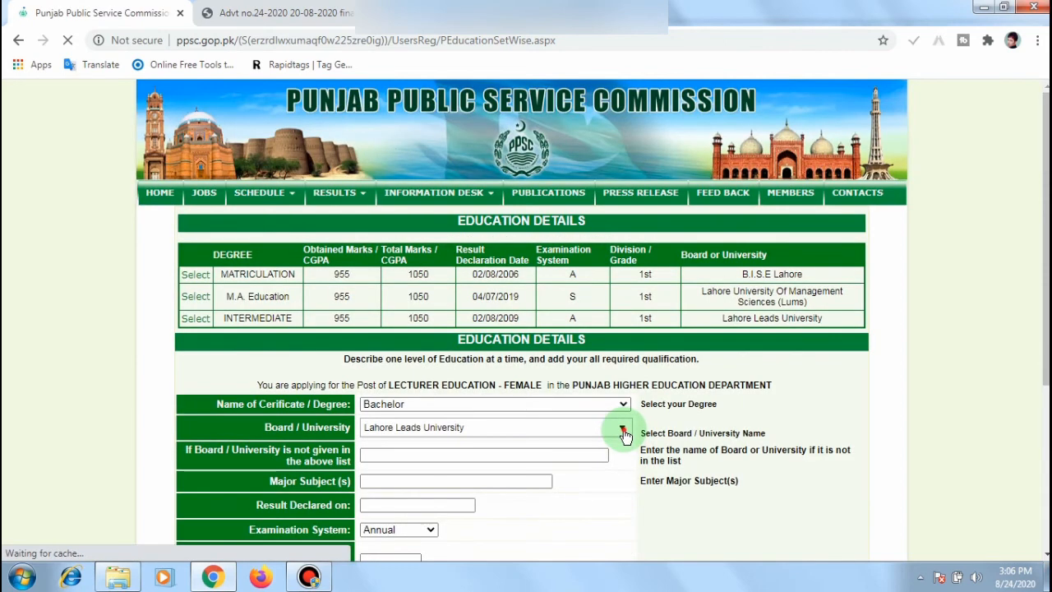
left_click(624, 429)
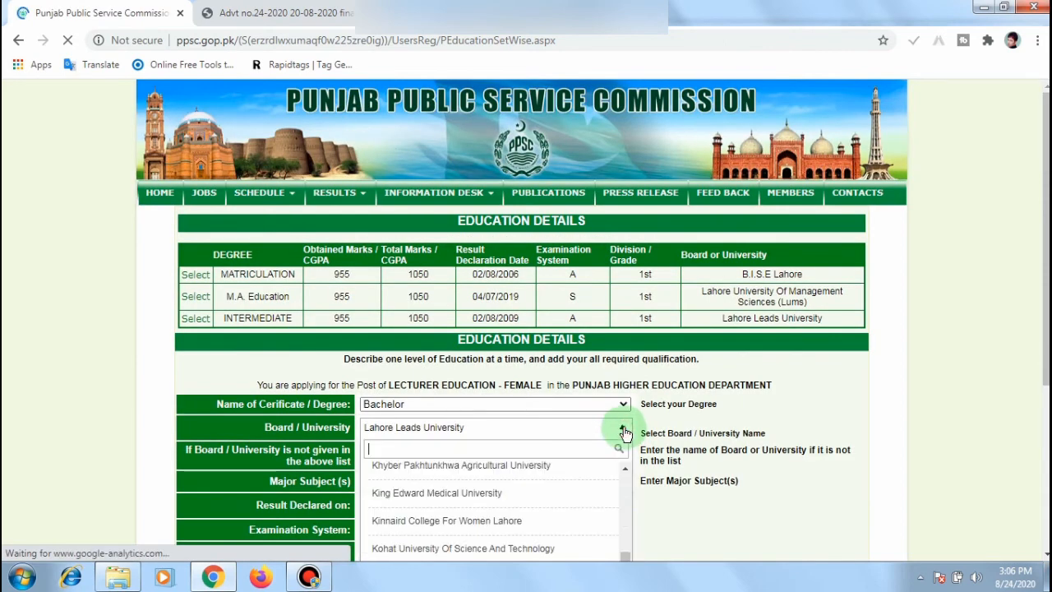
left_click(519, 526)
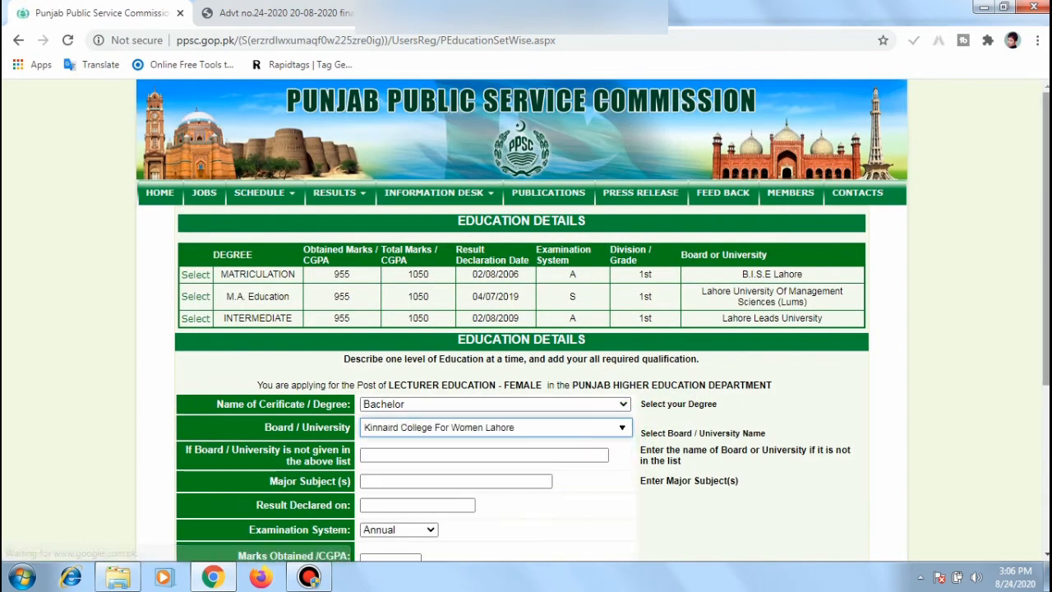
scroll(526, 329, "down", 3)
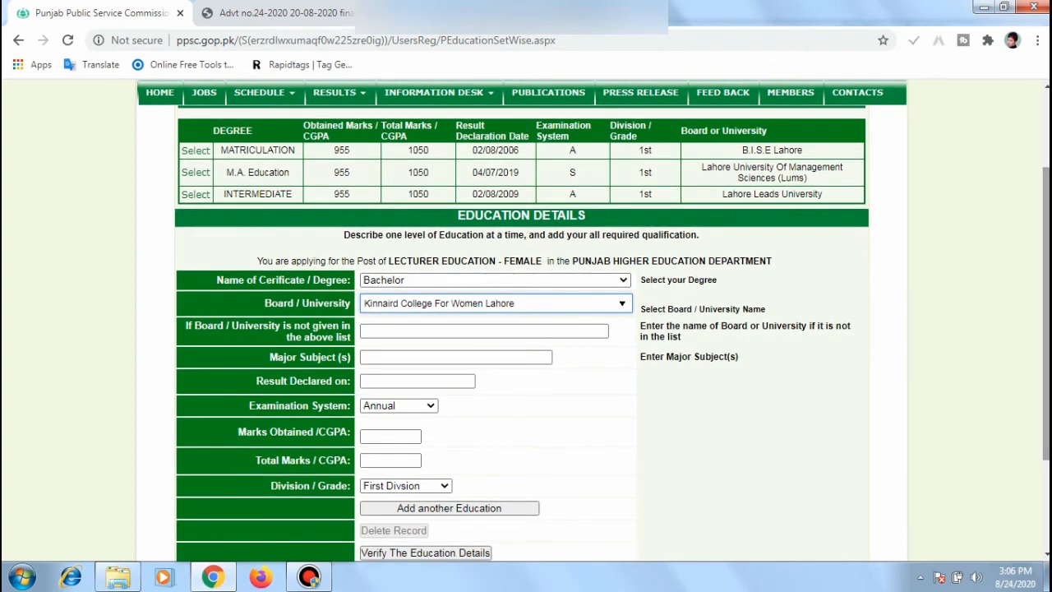
left_click(438, 356)
left_click(428, 383)
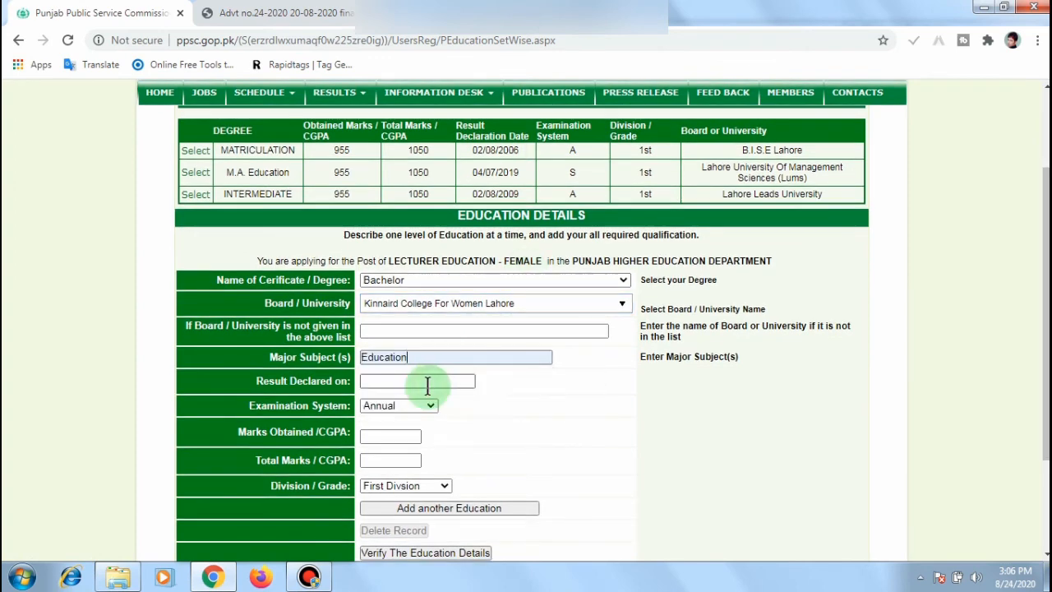
Step: Set the Bachelor result date to 02/08/2014 and the examination system to Semester
left_click(427, 383)
left_click(425, 404)
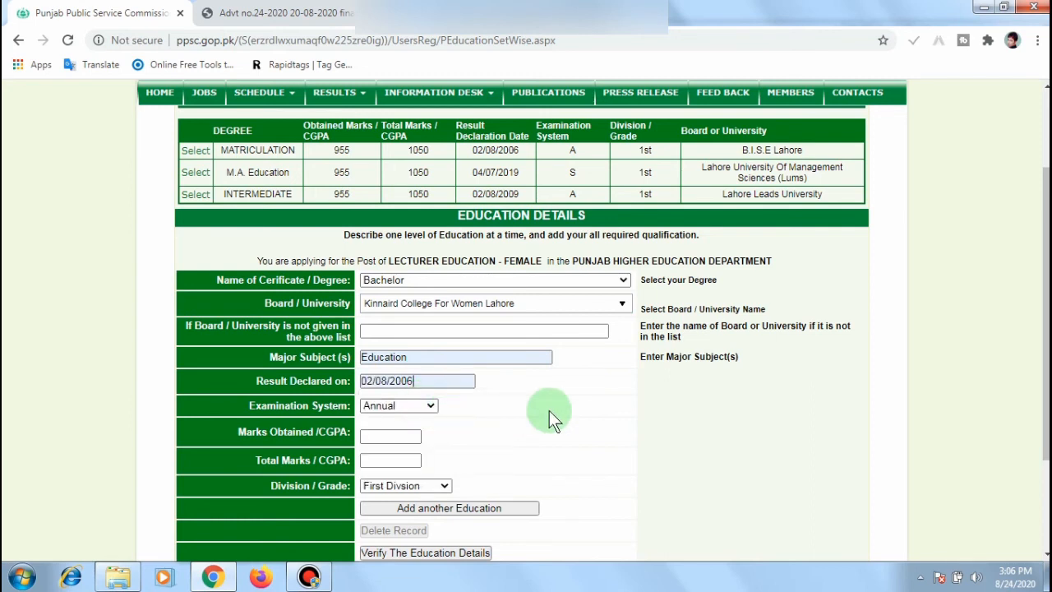
key("BackSpace")
key("BackSpace")
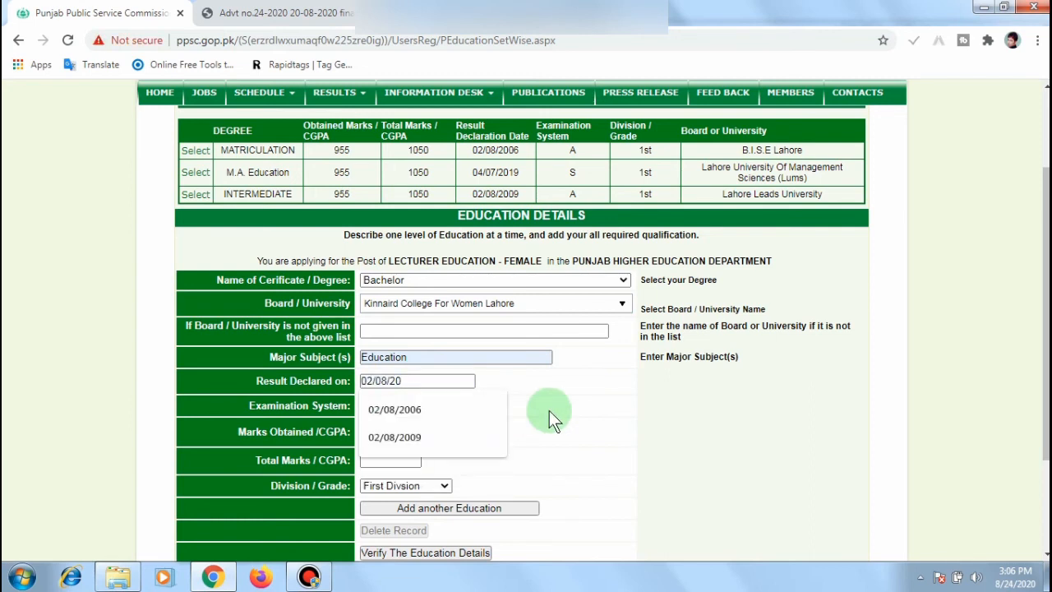
type("14")
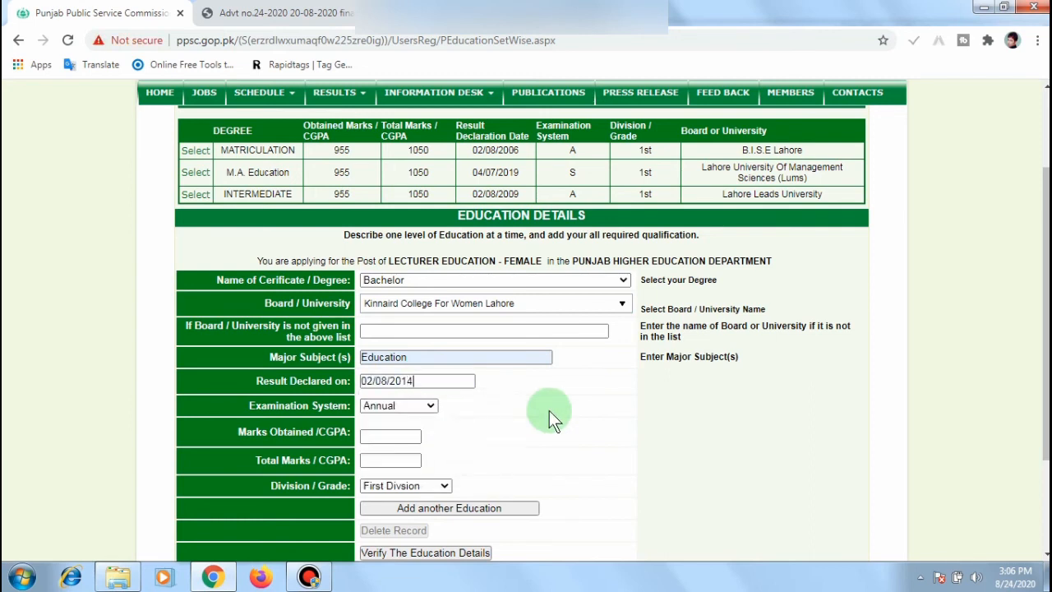
left_click(424, 406)
left_click(411, 432)
Step: Enter marks 955 of 1050, verify, and add the Bachelor qualification
left_click(403, 434)
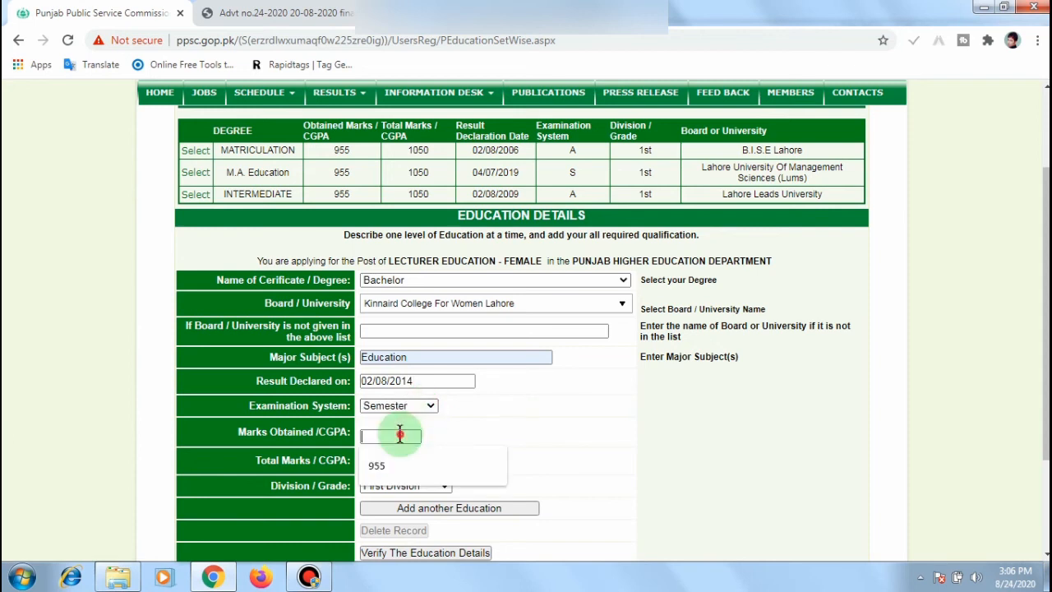
left_click(394, 466)
left_click(386, 461)
left_click(389, 485)
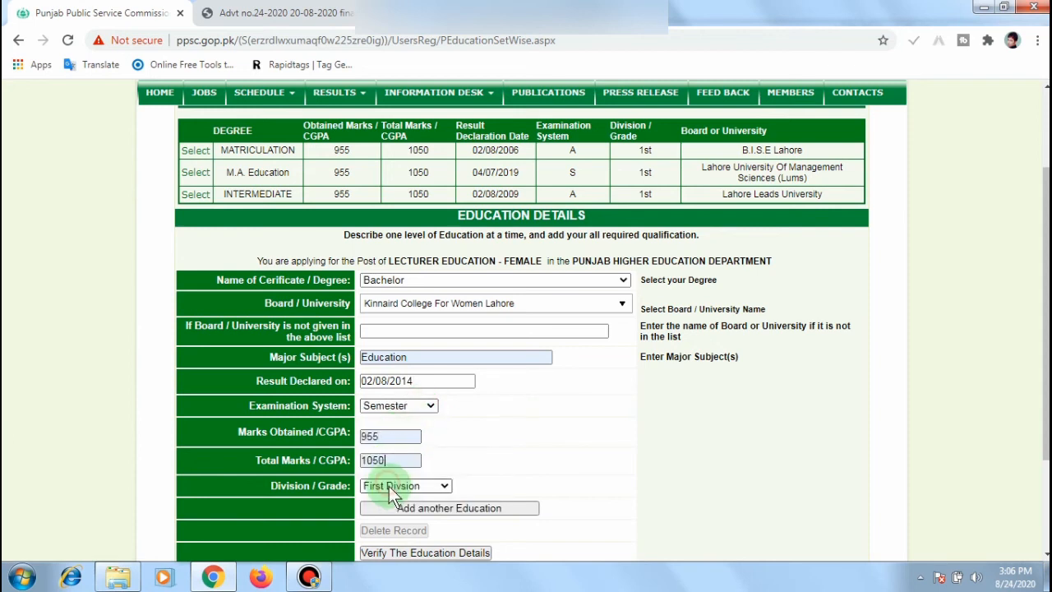
left_click(436, 554)
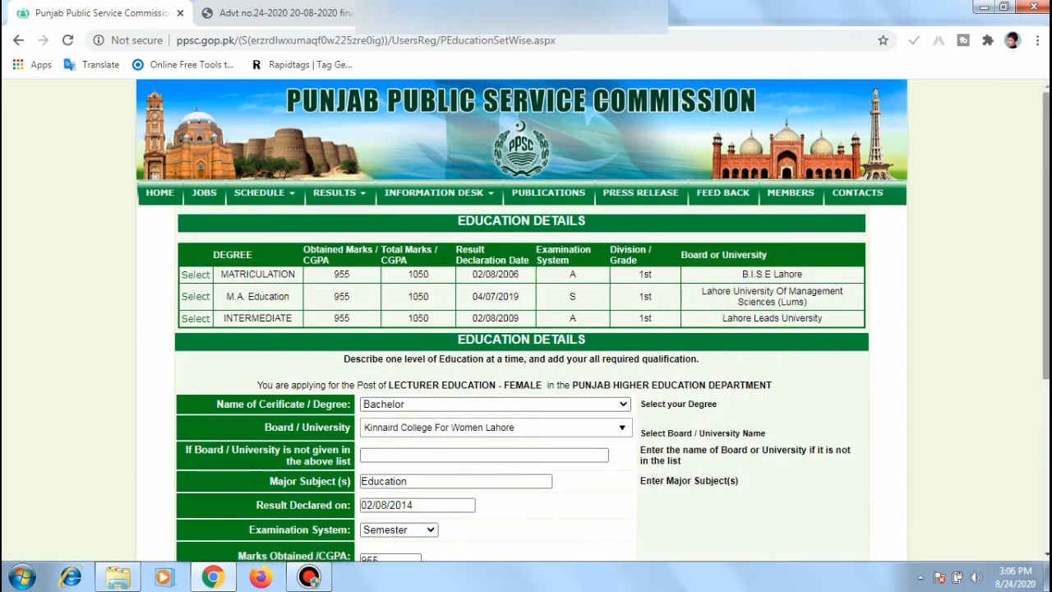
scroll(478, 436, "down", 3)
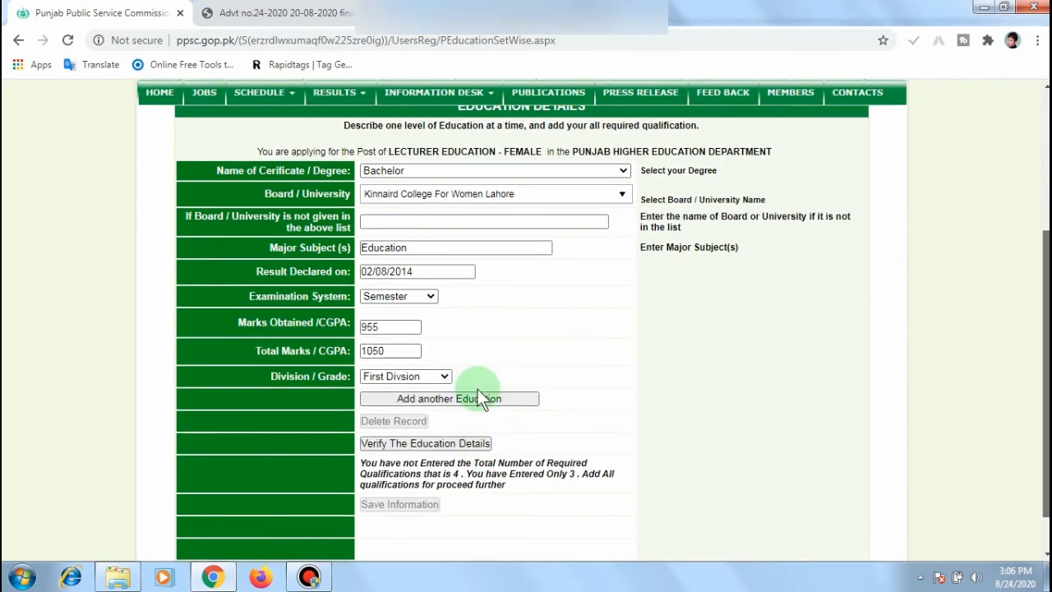
left_click(475, 403)
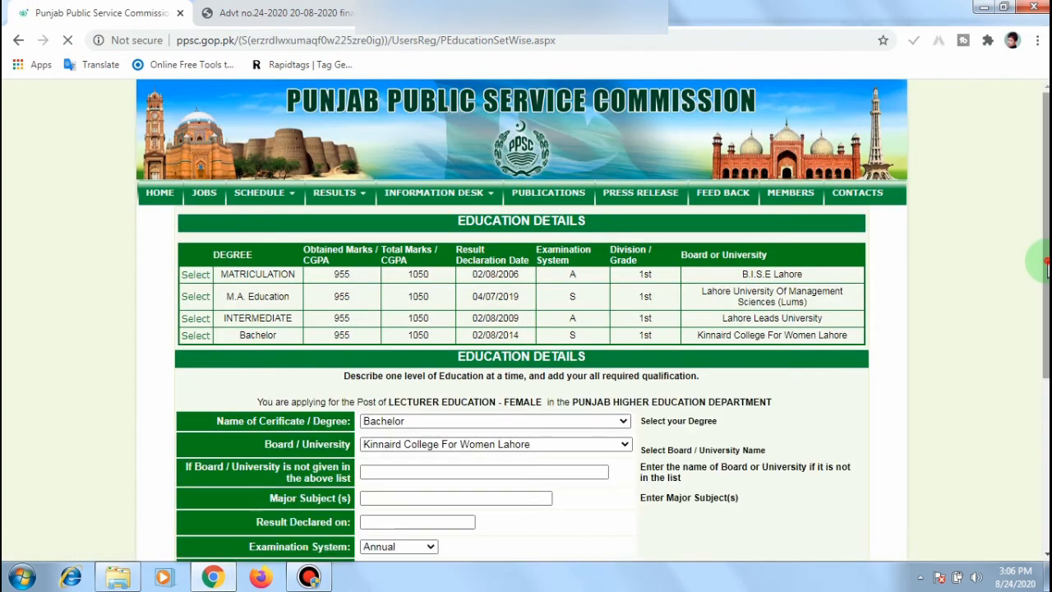
Step: Verify that all four qualifications are entered
scroll(1046, 271, "down", 2)
scroll(526, 322, "down", 1)
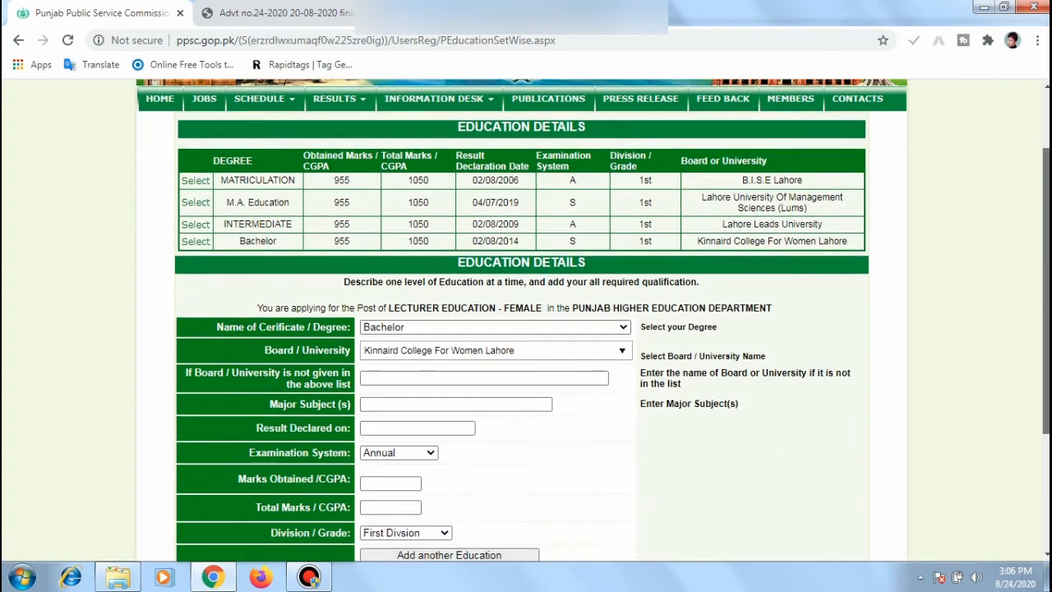
left_click(622, 300)
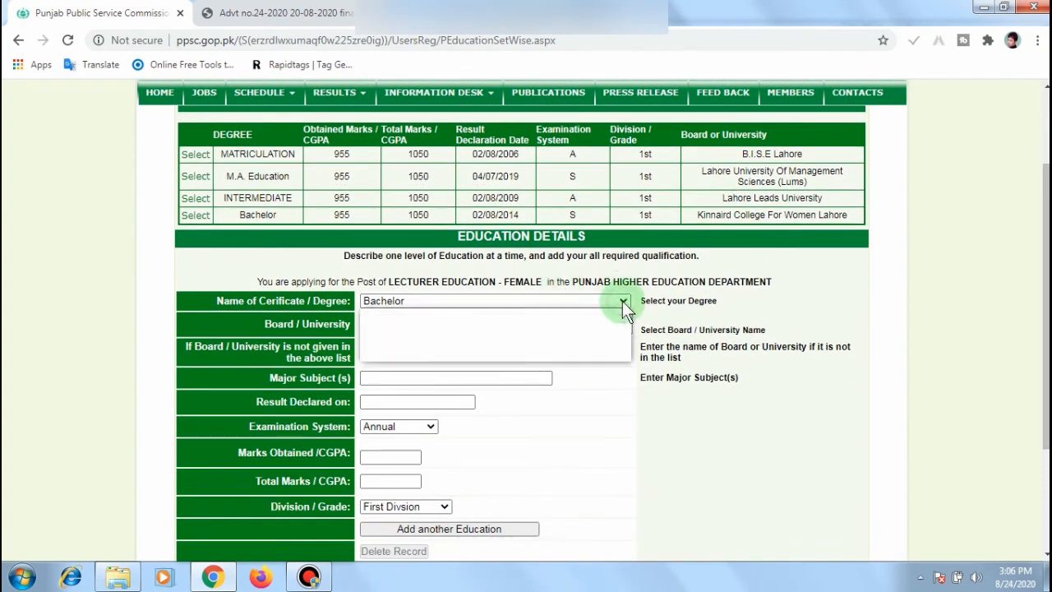
left_click(622, 301)
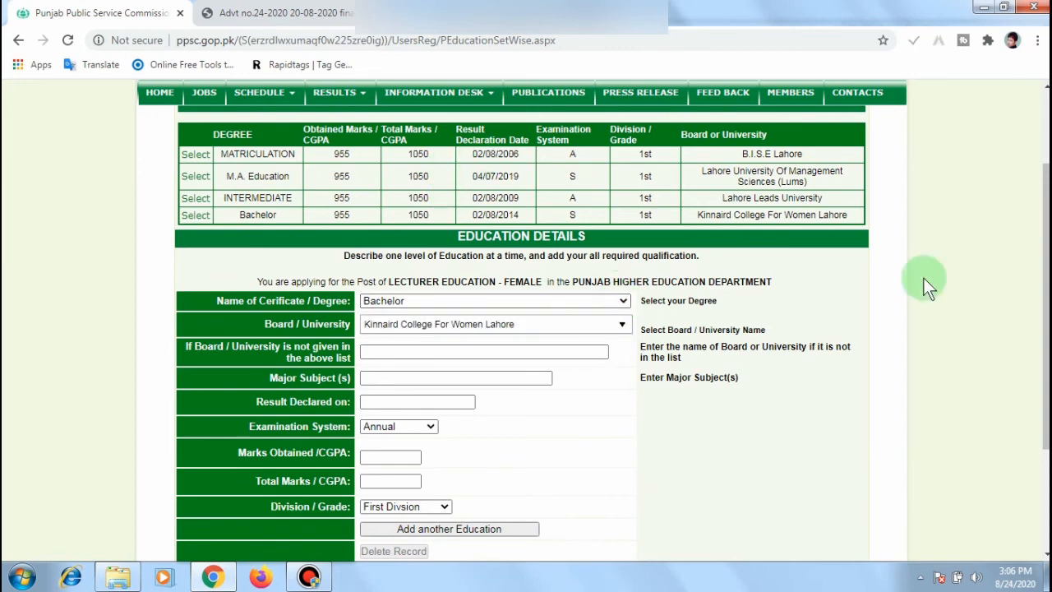
left_click_drag(1046, 248, 1045, 347)
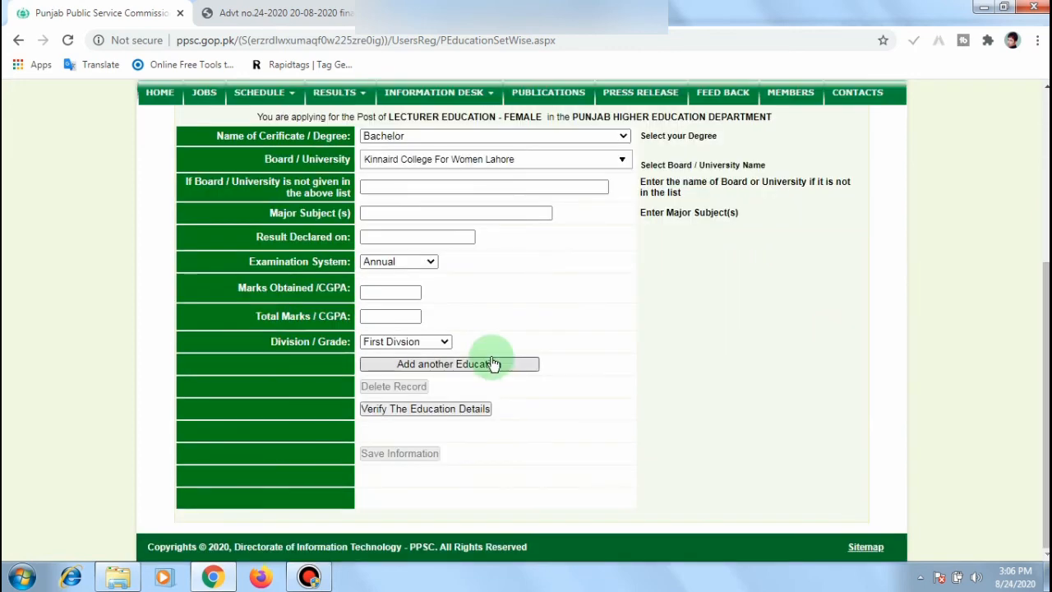
left_click(436, 411)
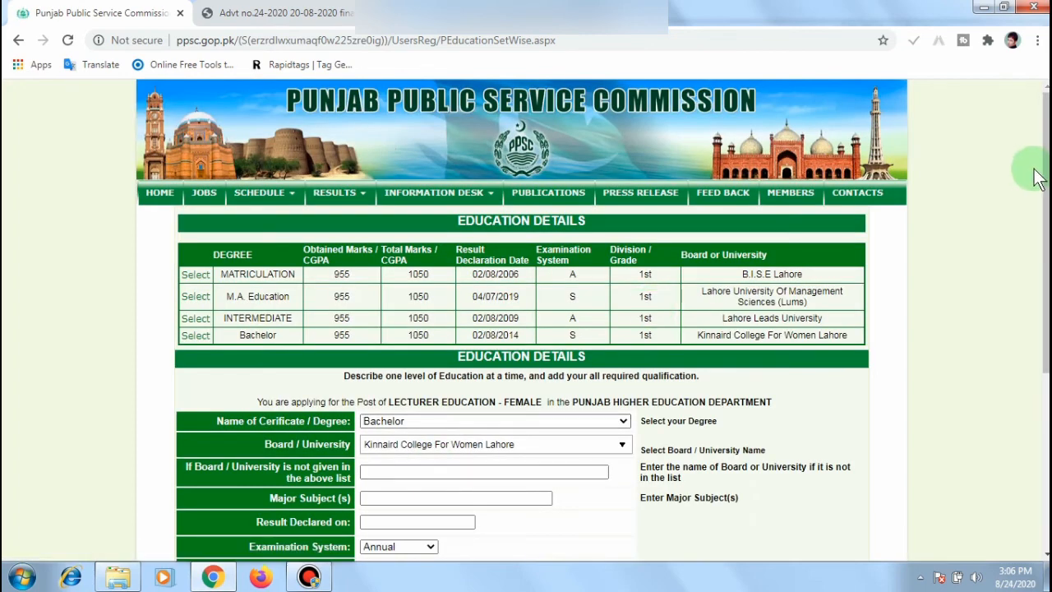
Step: Save the education information and continue to the User Applications Profile
left_click_drag(1045, 172, 1046, 337)
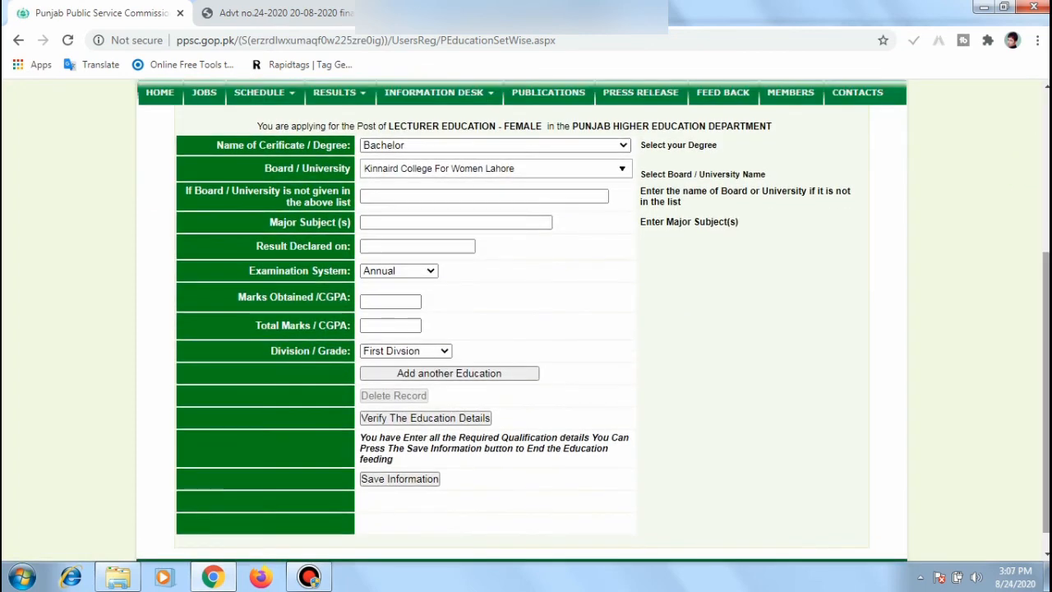
left_click(397, 480)
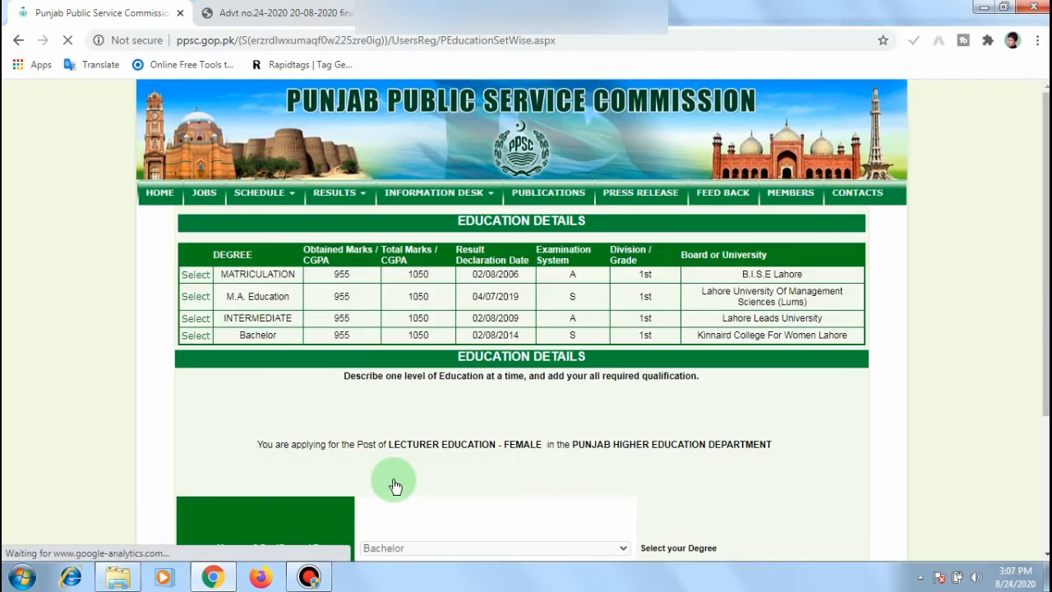
left_click_drag(1045, 250, 1045, 429)
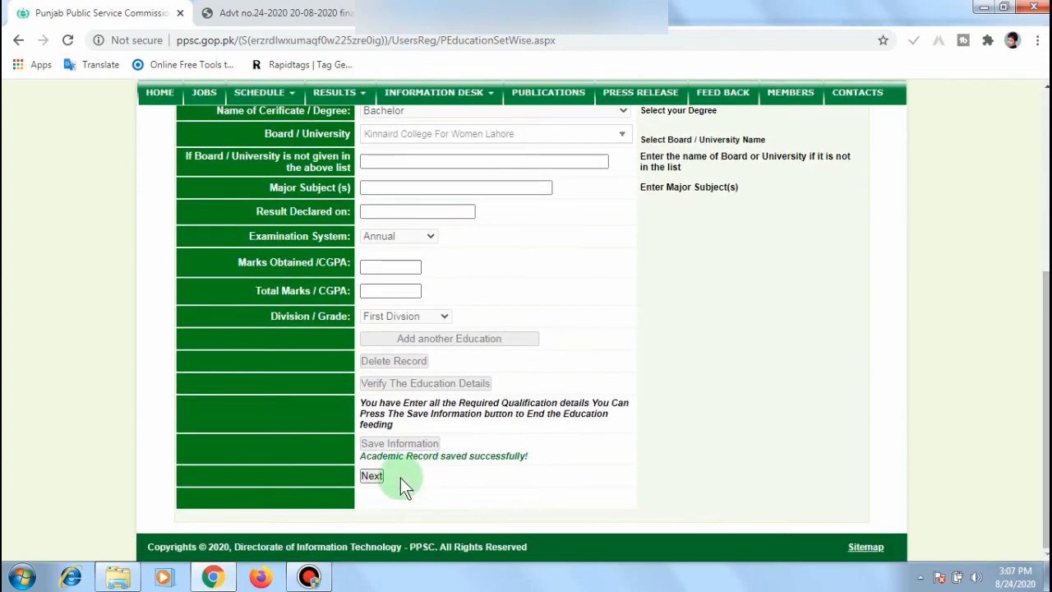
left_click(367, 477)
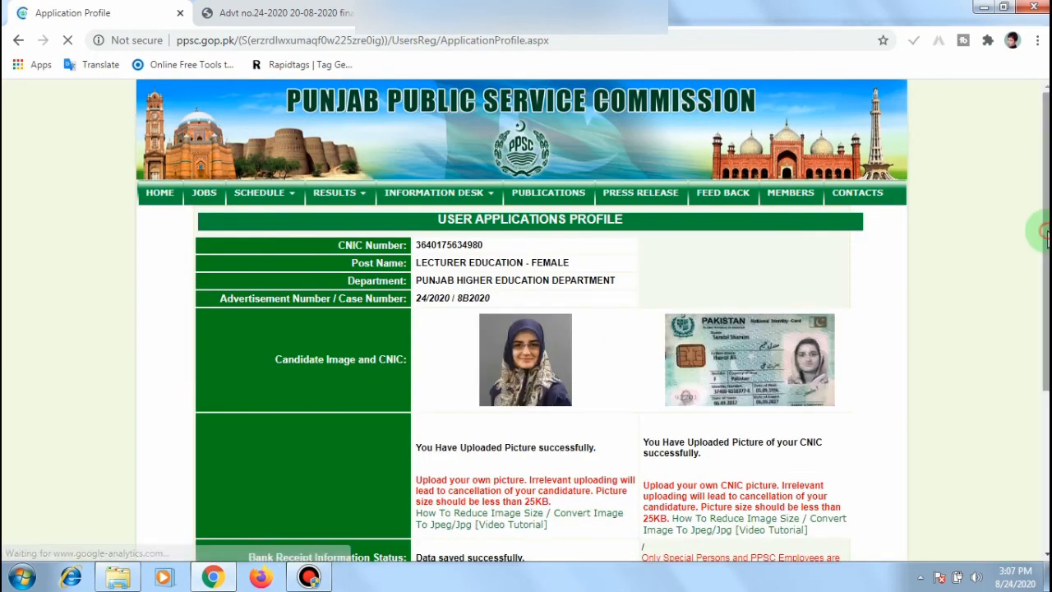
Step: Mark service experience as not applicable and proceed to Submit Application
left_click_drag(1047, 239, 1047, 393)
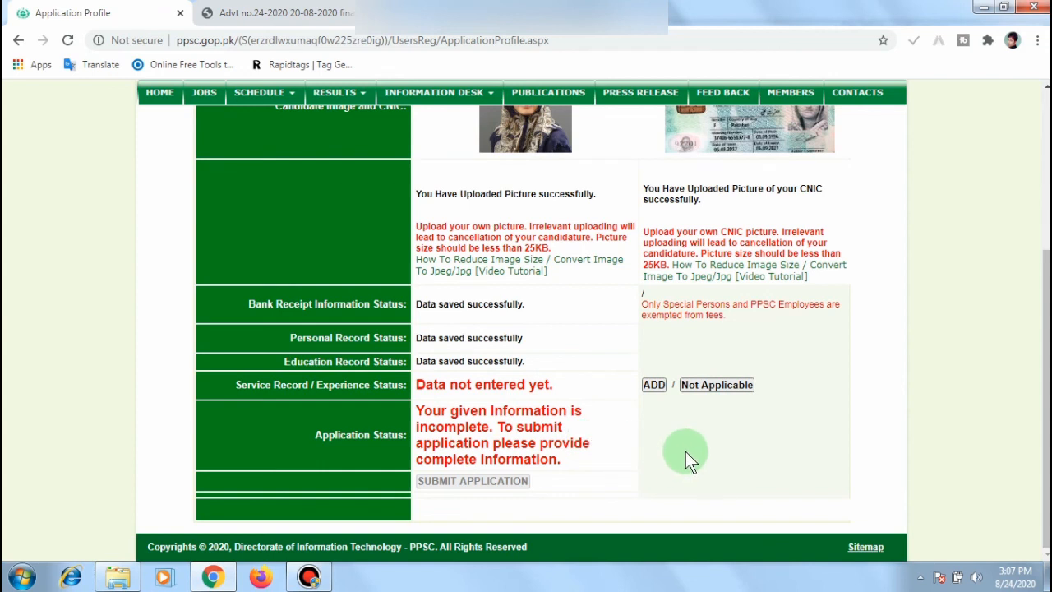
left_click(715, 386)
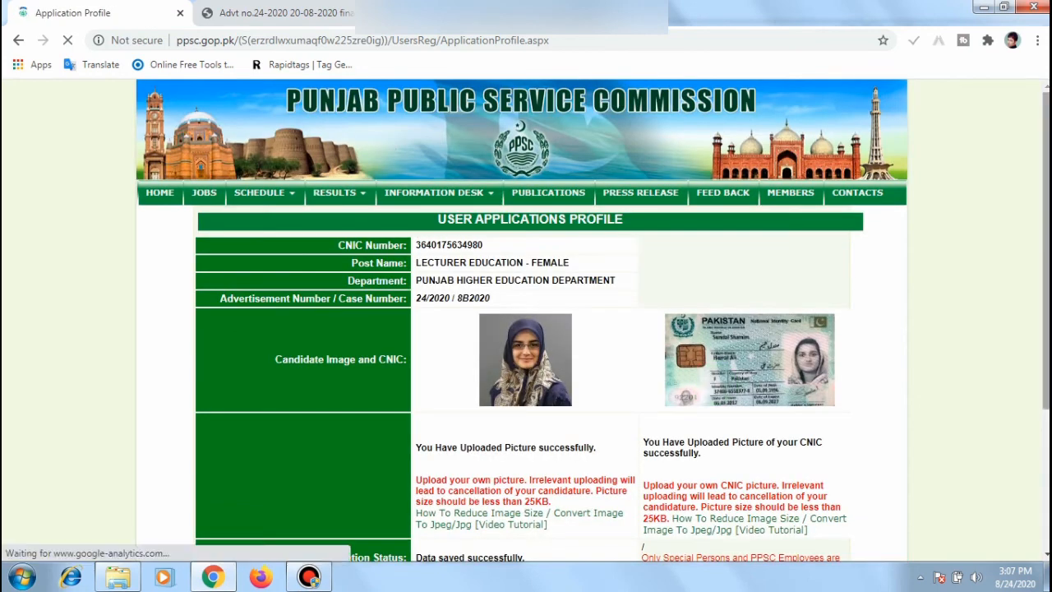
scroll(715, 391, "down", 3)
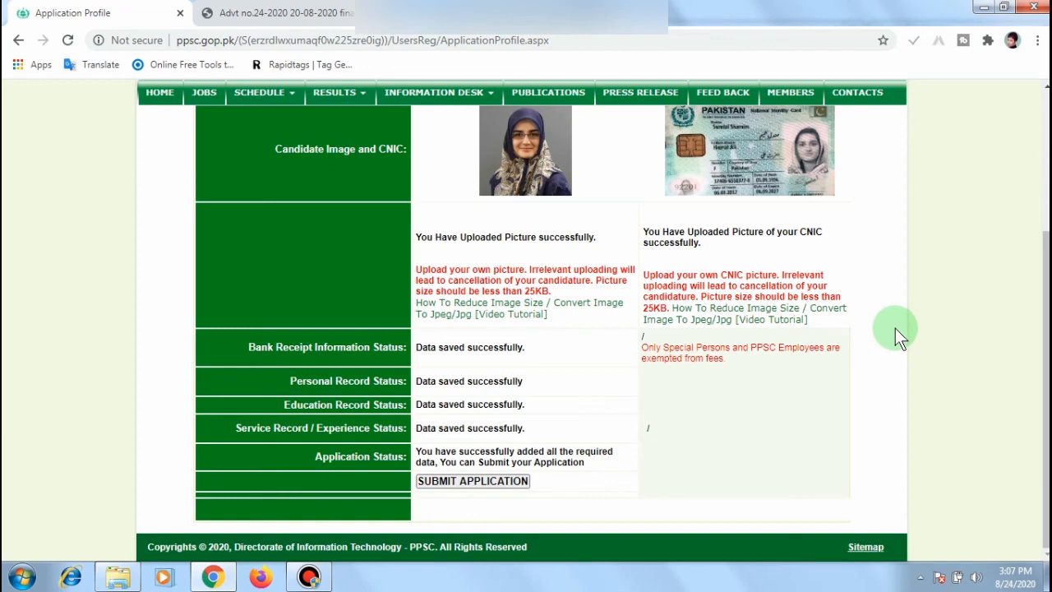
left_click(471, 483)
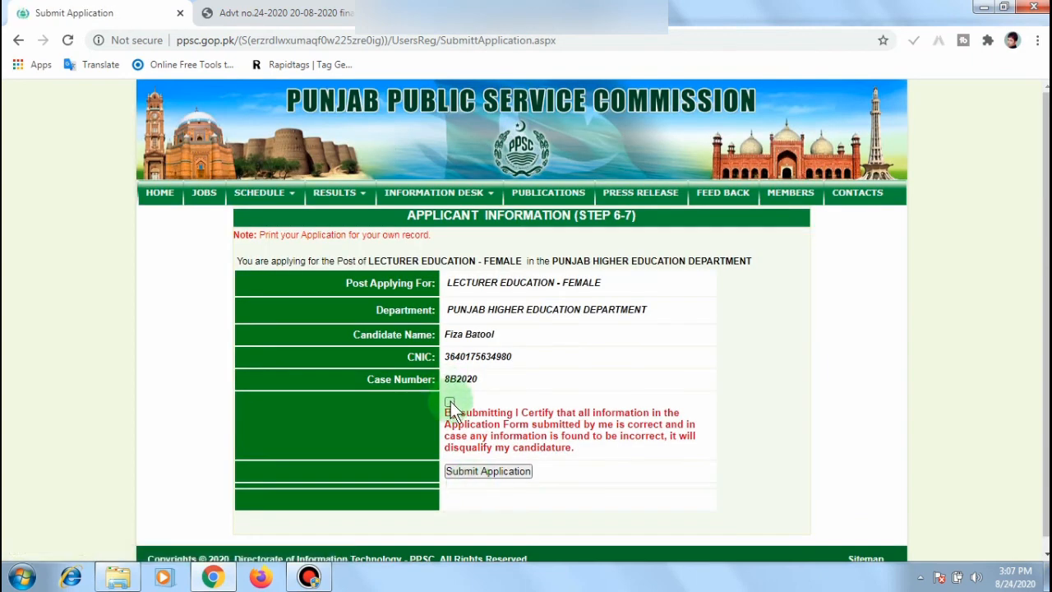
Step: Tick the certification checkbox and submit the Lecturer Education – Female application
left_click(450, 402)
left_click(478, 471)
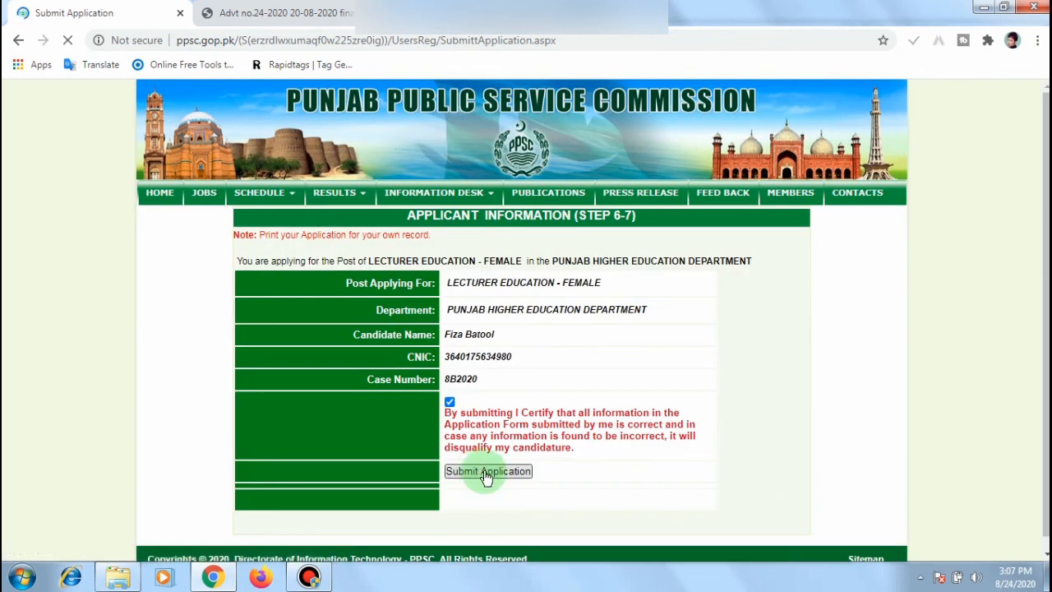
left_click(485, 472)
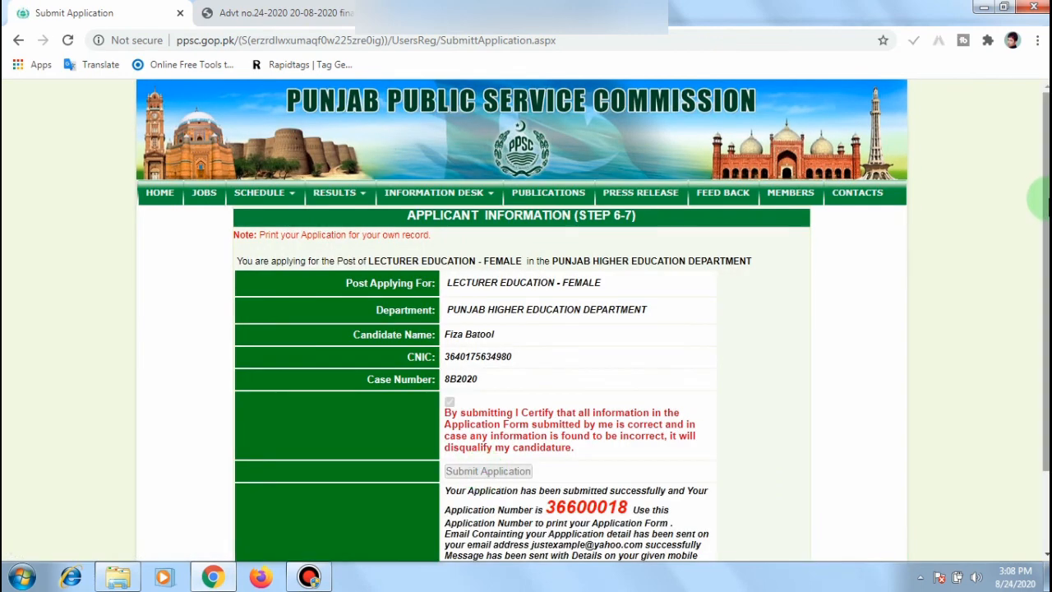
Step: Select and copy the issued application number
scroll(1044, 197, "down", 1)
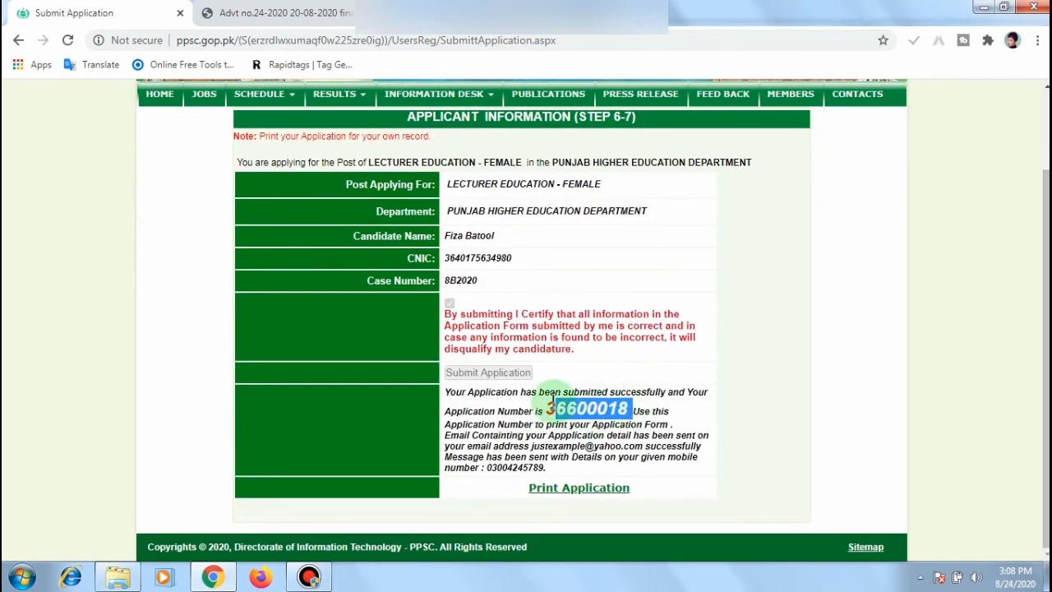
left_click_drag(546, 408, 629, 409)
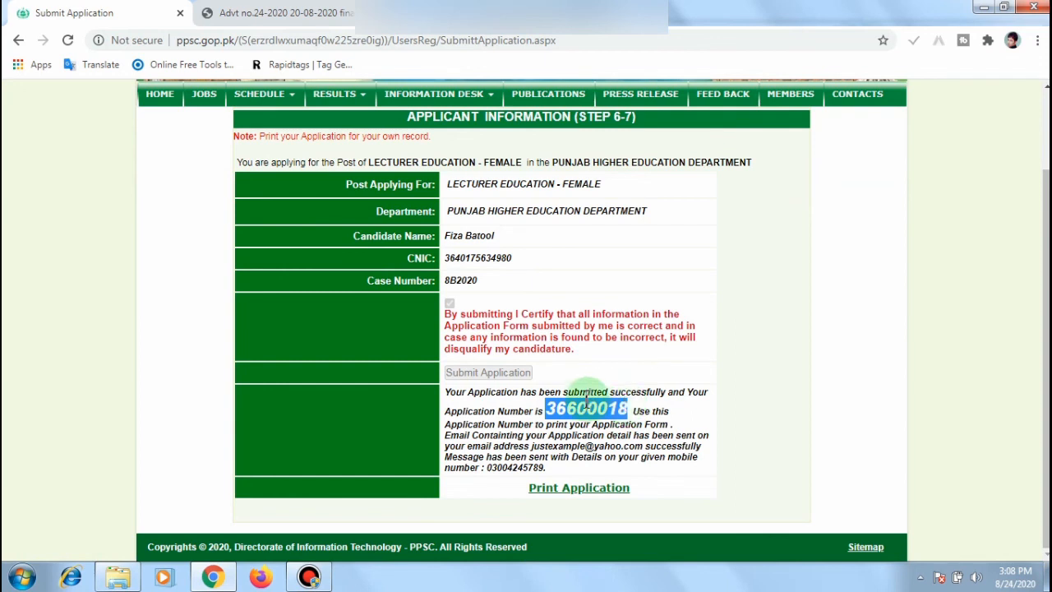
right_click(589, 405)
left_click(615, 412)
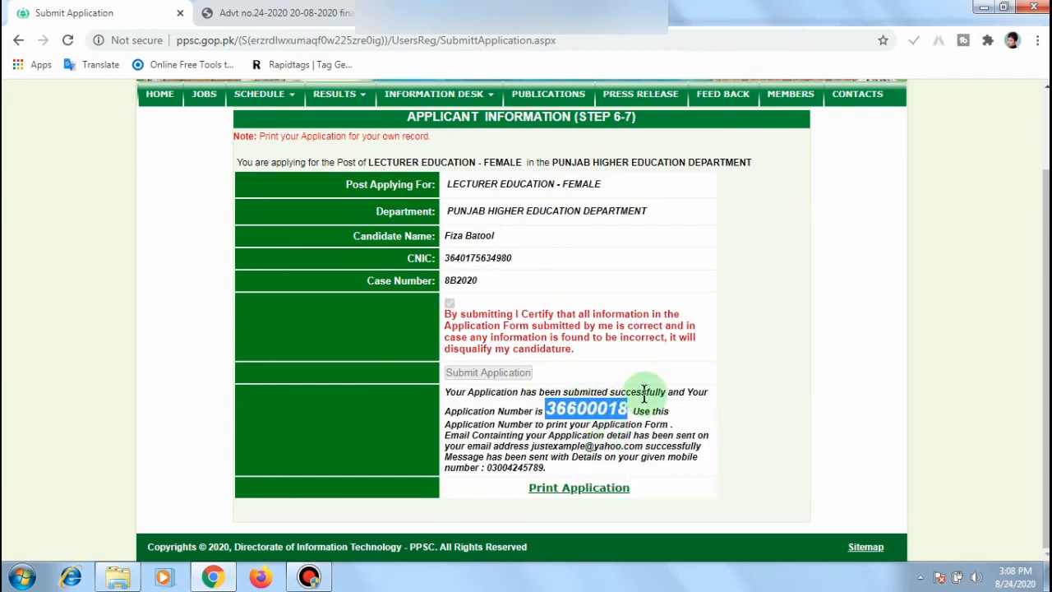
left_click(646, 409)
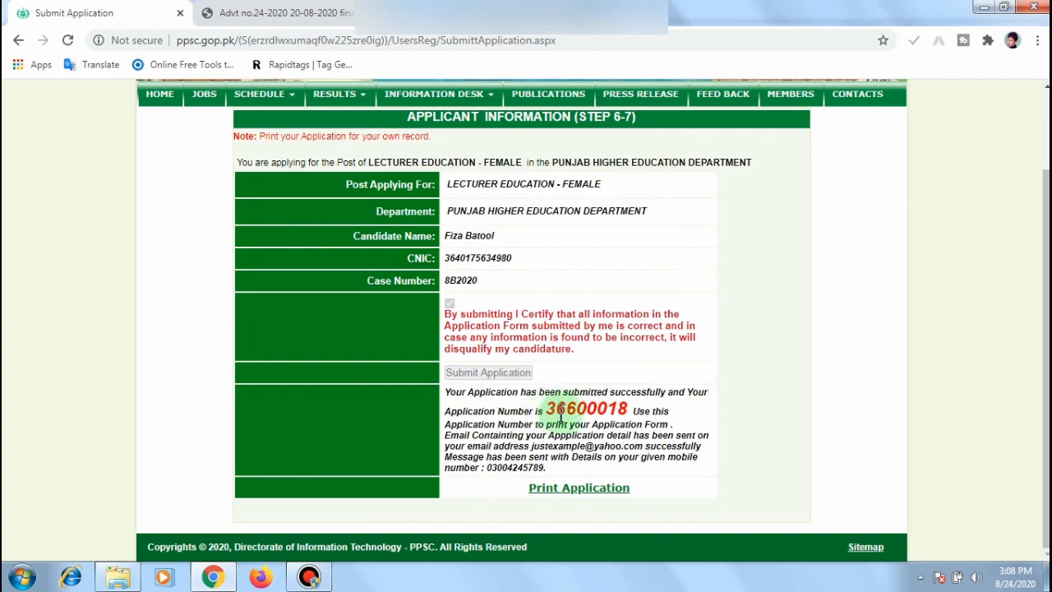
Step: On the Print Application page, fill the saved CNIC and paste the application number
left_click(581, 493)
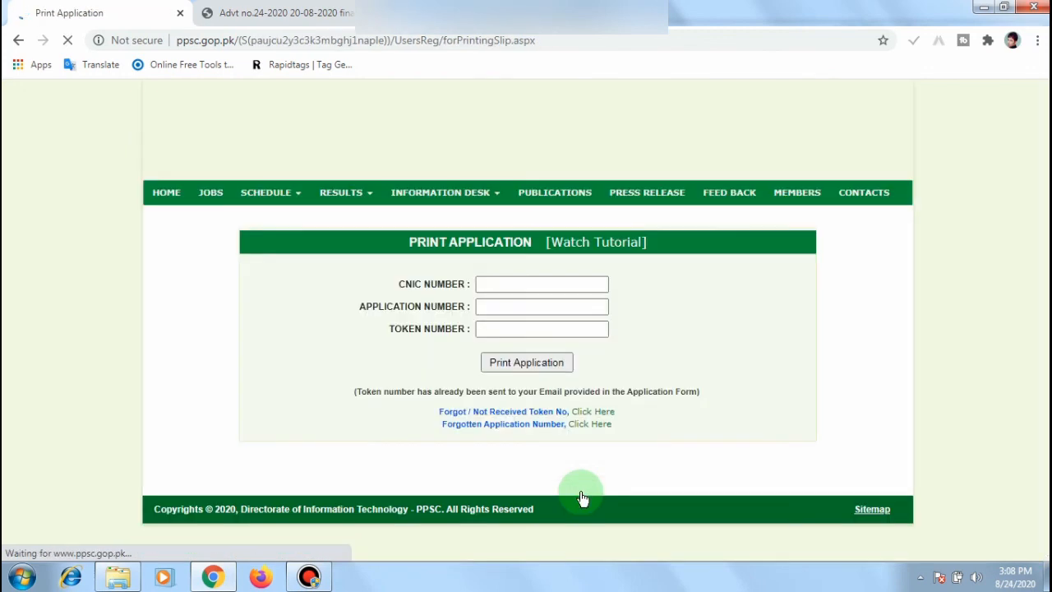
left_click(547, 284)
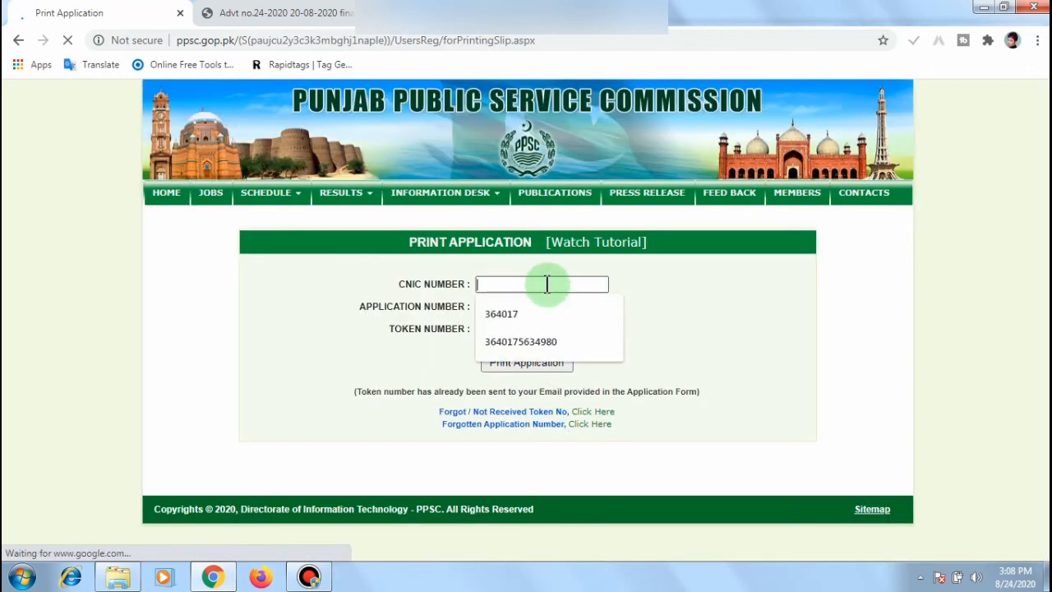
left_click(552, 337)
left_click(536, 305)
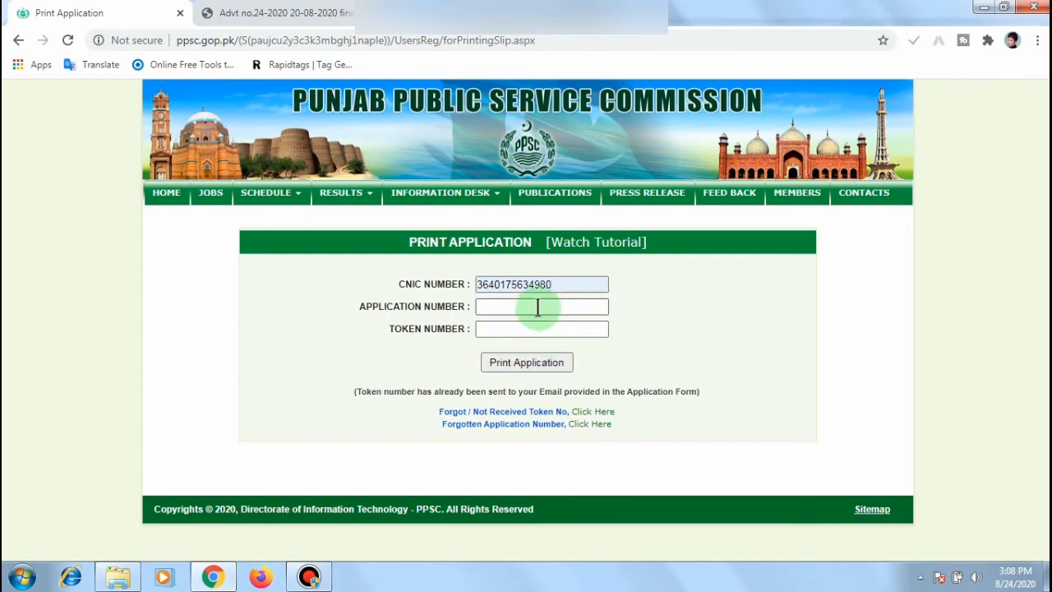
right_click(539, 310)
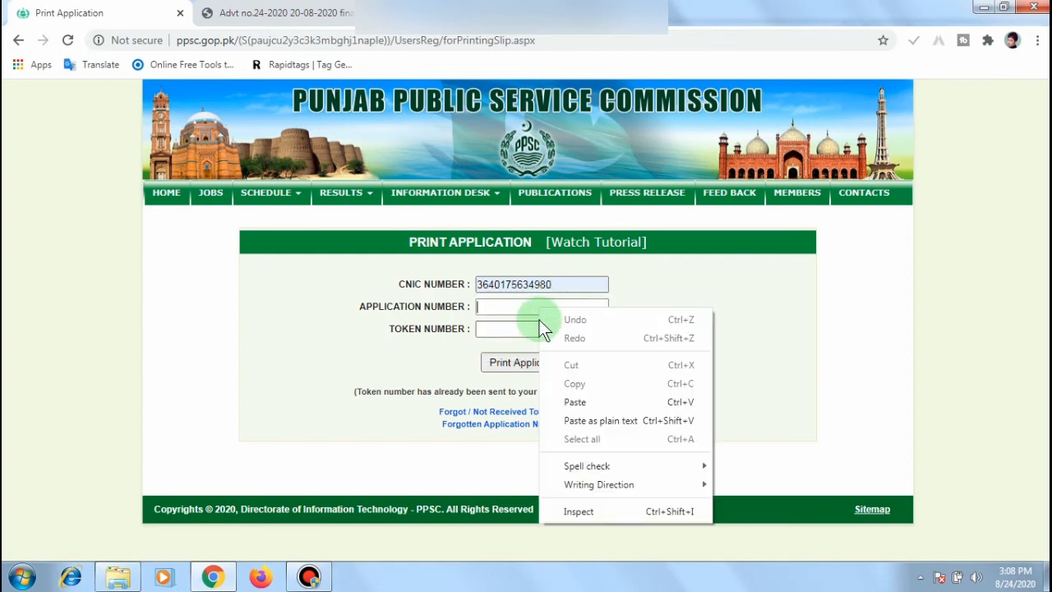
left_click(569, 402)
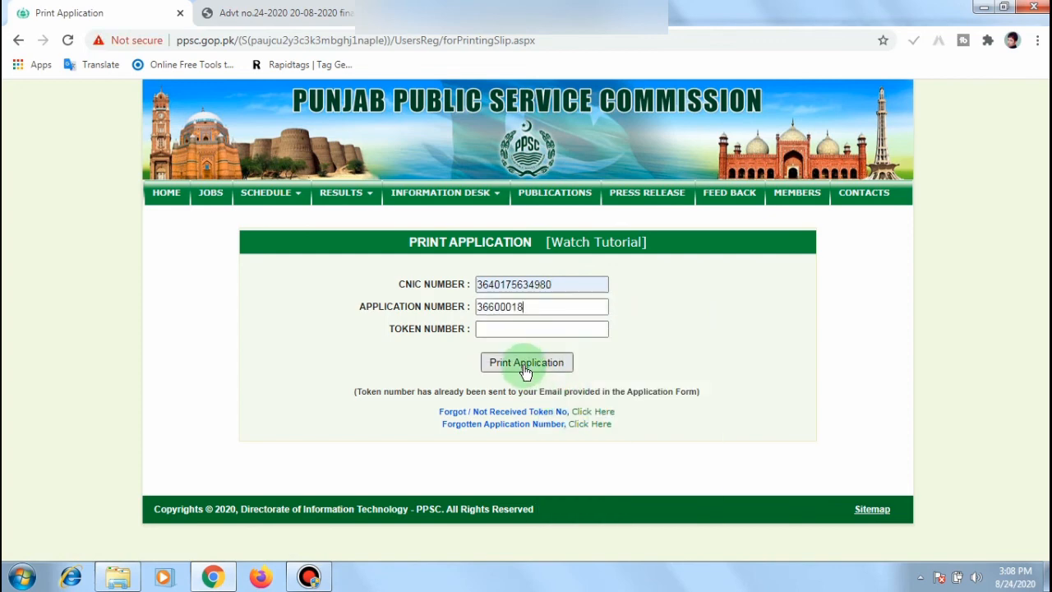
Step: Attempt to print without a token, triggering the 'Enter Token Number' prompt
left_click(491, 327)
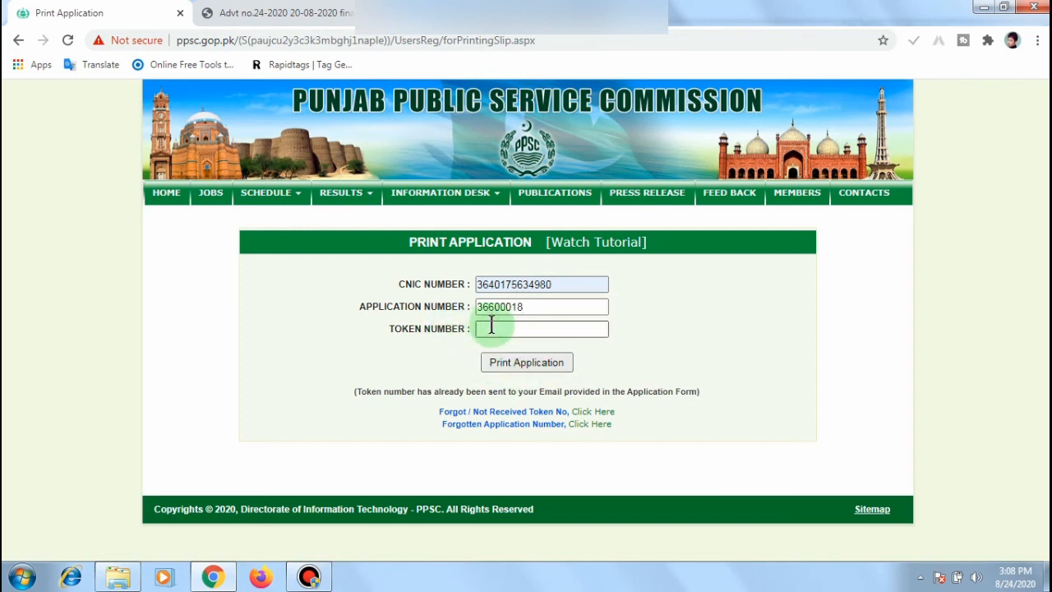
left_click(550, 367)
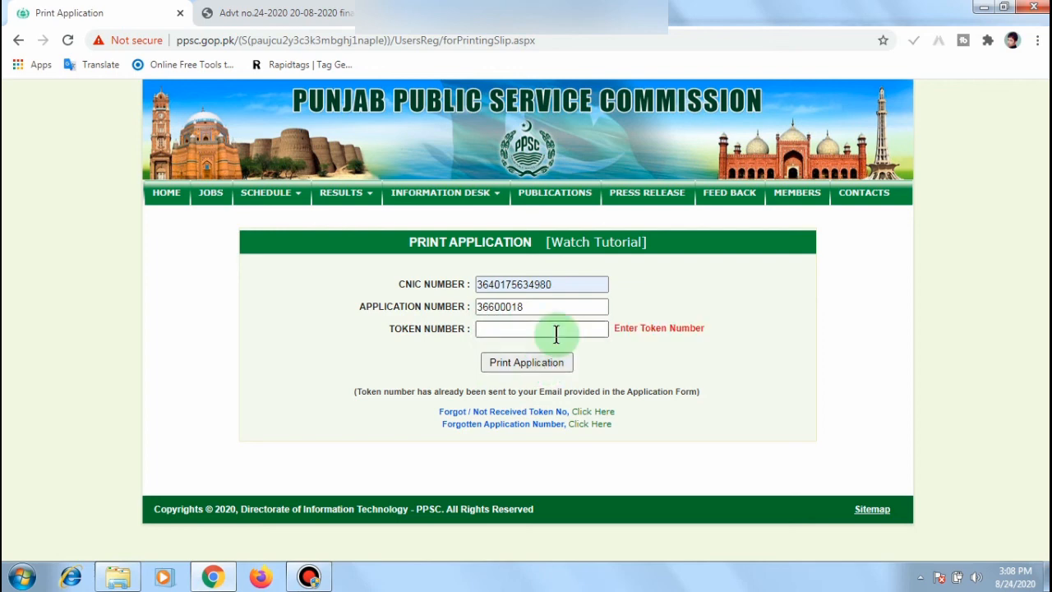
left_click(556, 333)
Step: Inspect the Forgot Token page's CNIC, application number and date fields
left_click(584, 418)
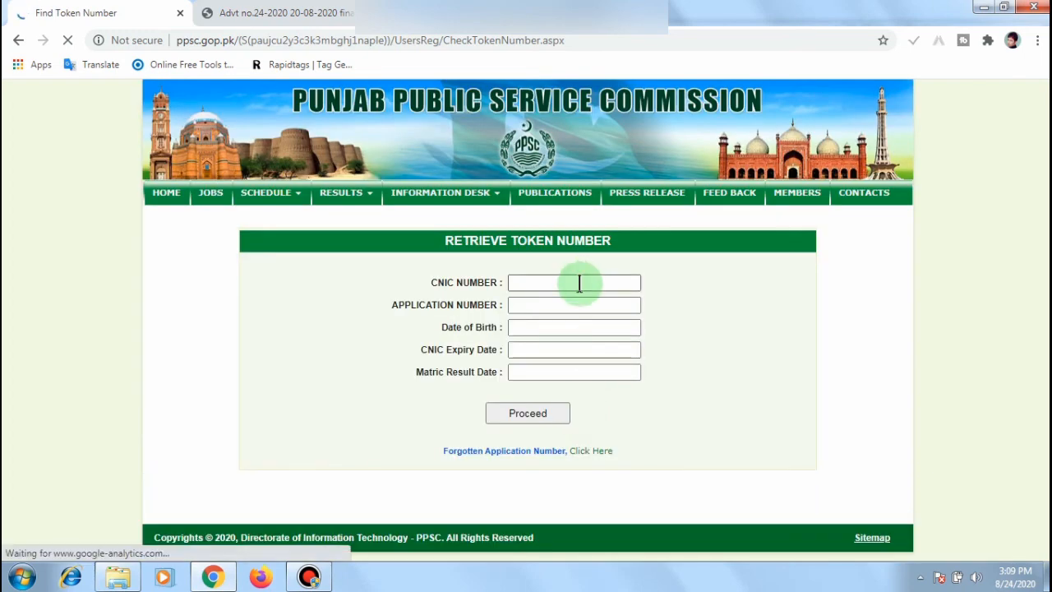
left_click(579, 283)
left_click(561, 310)
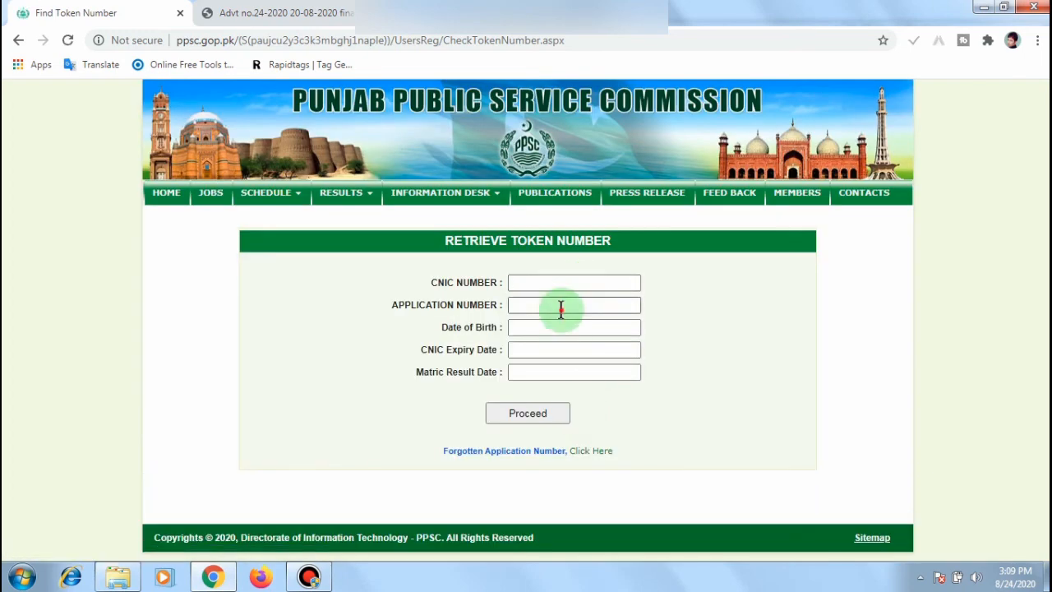
left_click(556, 327)
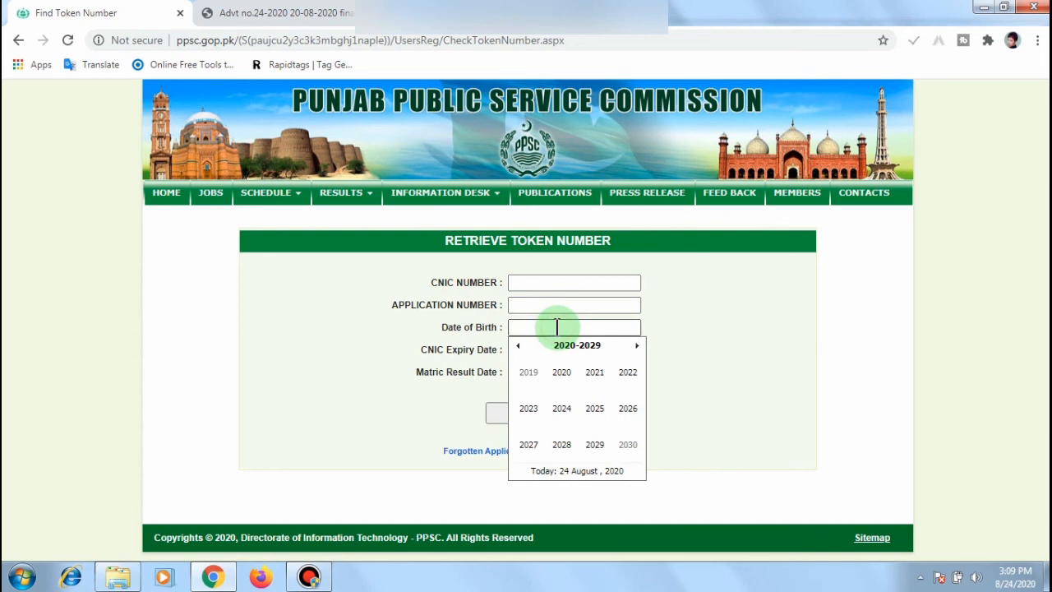
left_click(500, 362)
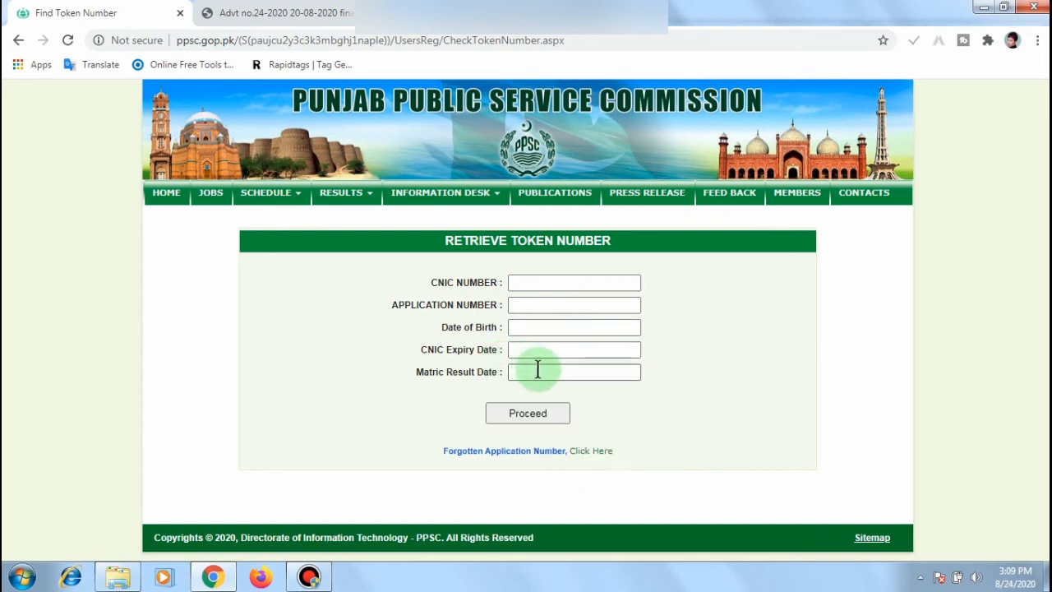
left_click(538, 370)
left_click(789, 337)
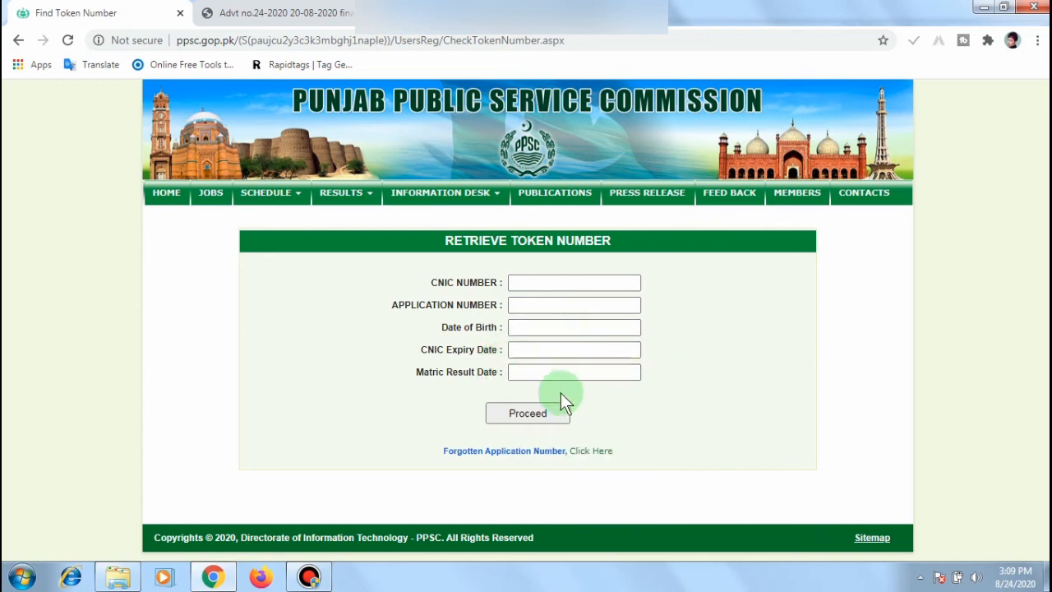
Step: Look over the Forgotten Application Number page, then minimise Chrome and Explorer
left_click(588, 451)
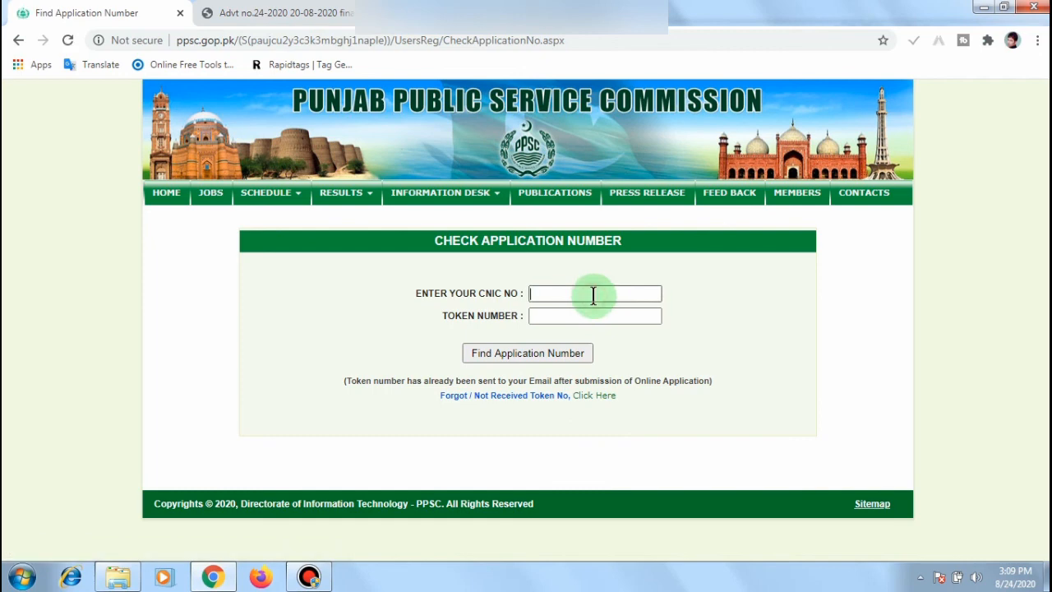
right_click(594, 296)
left_click(557, 316)
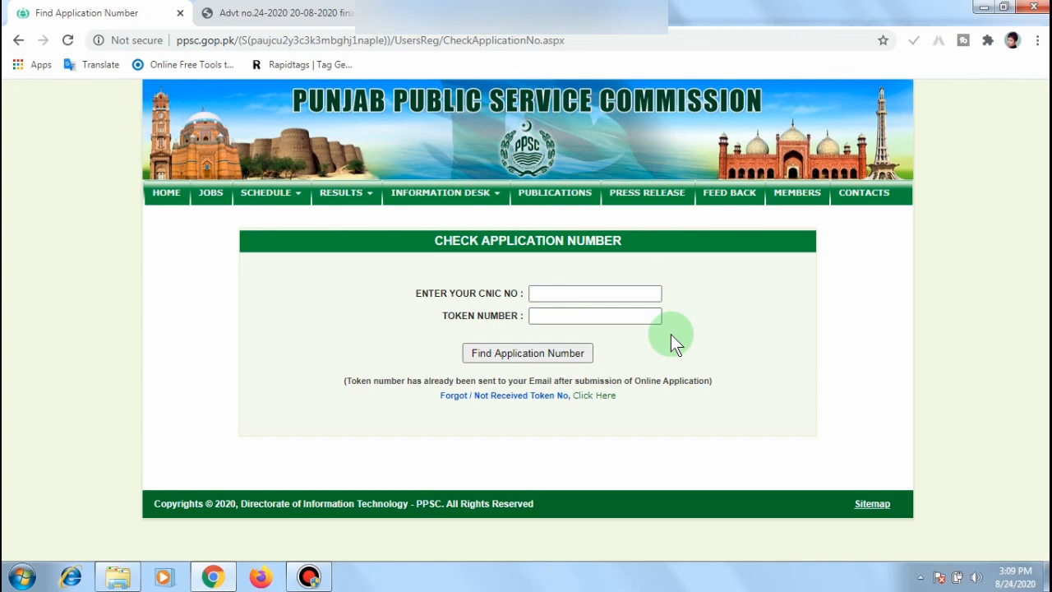
left_click(988, 10)
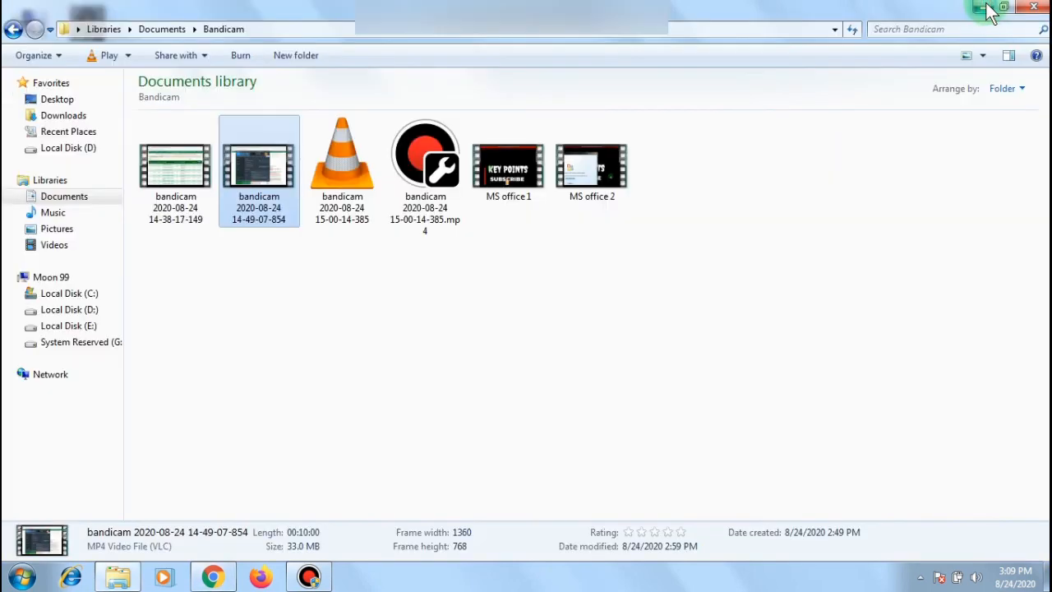
left_click(989, 10)
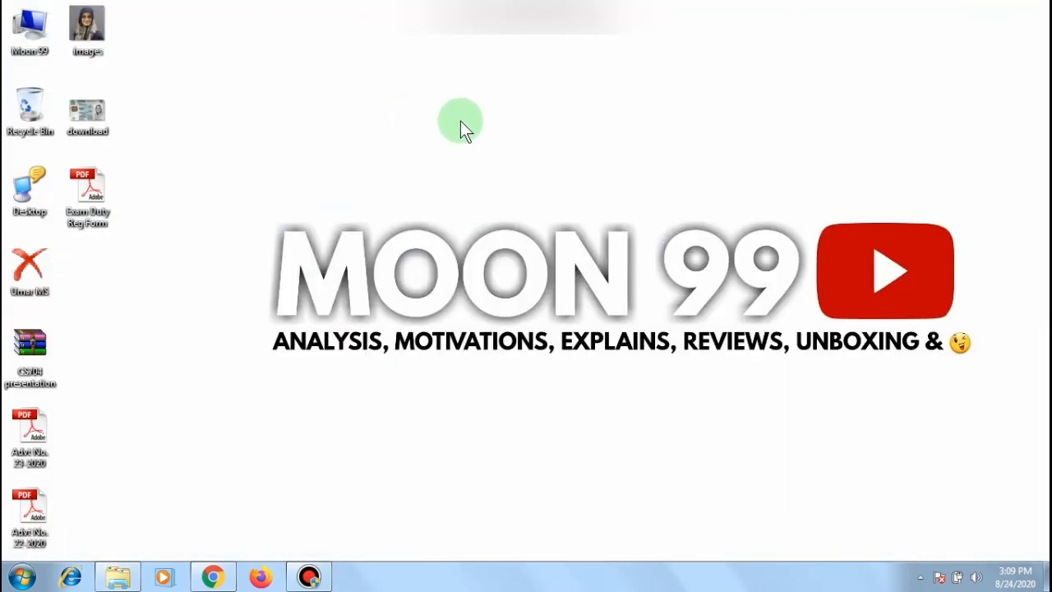